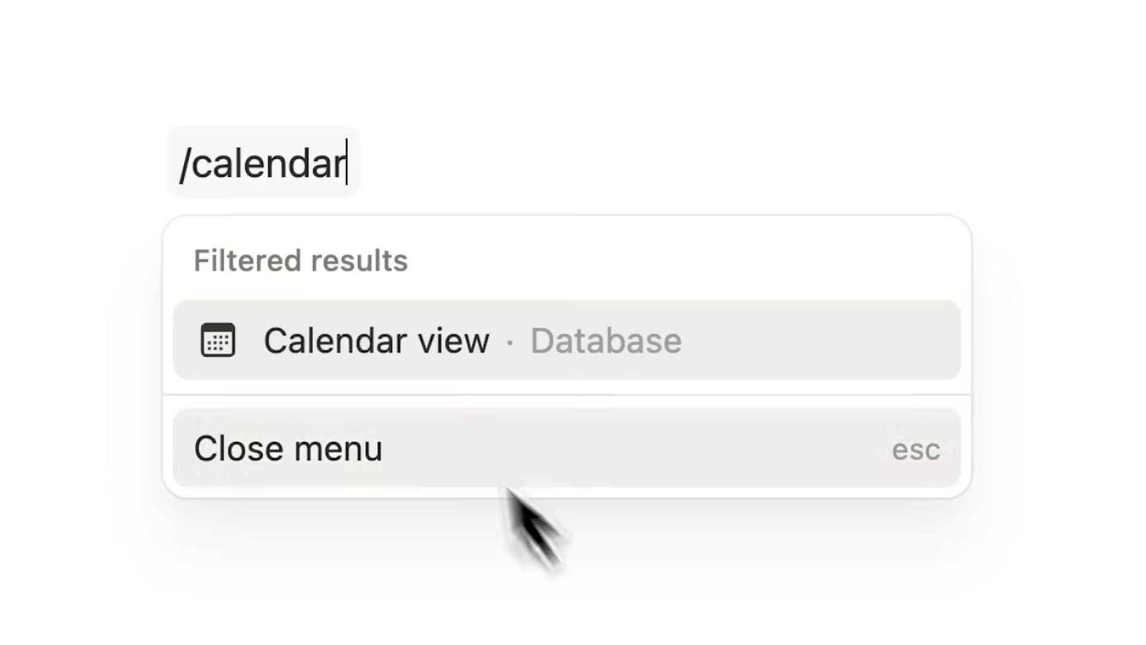
drag(451, 230, 263, 233)
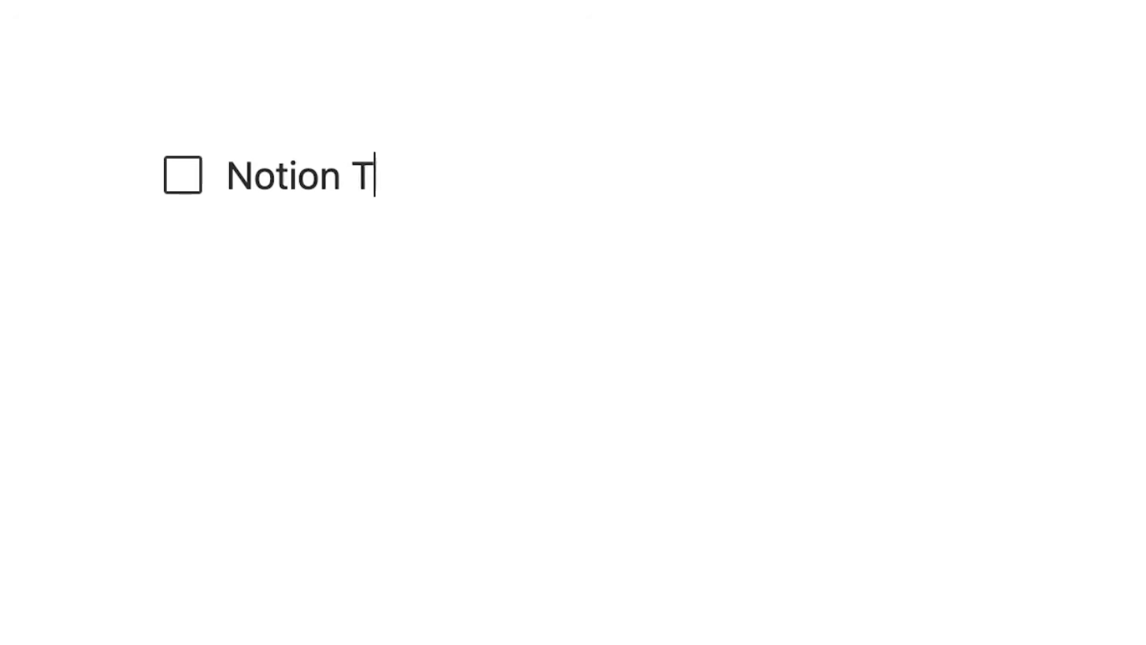
- Complete the to-do list with Notion Tables, Notion Calendar, Notion Templates, Notion Tabs and a further item starting with Notion
text(ables)
key(Return)
text(Notion Calendar)
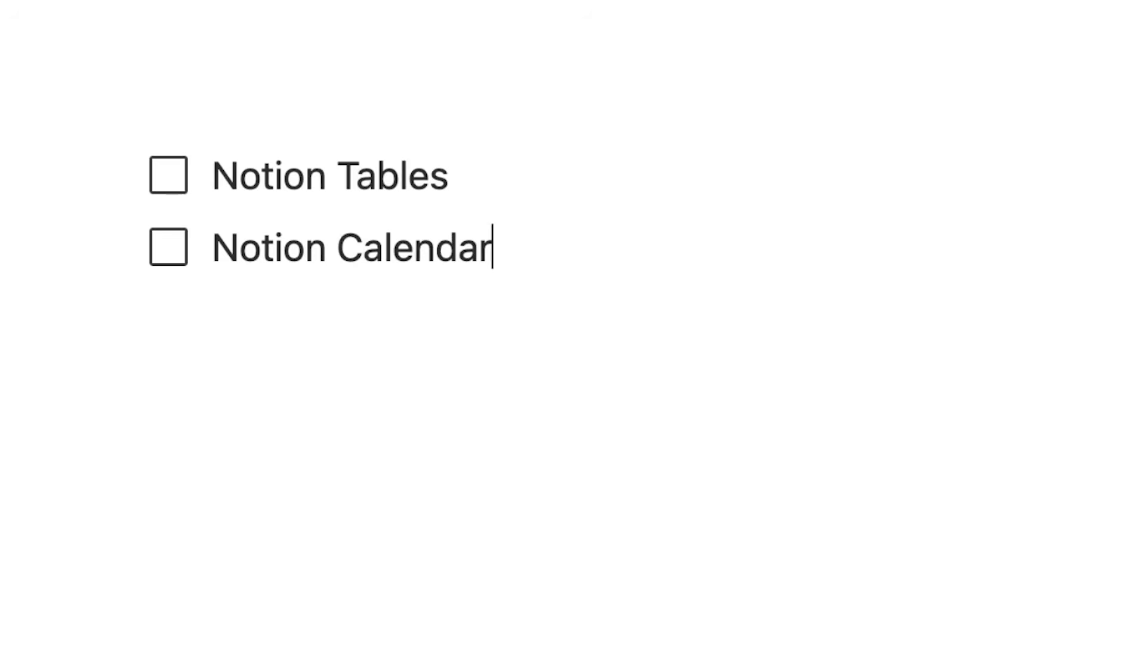
key(Return)
text(Notion Templates)
key(Return)
text(Notion Tabs)
key(Return)
text(Notion)
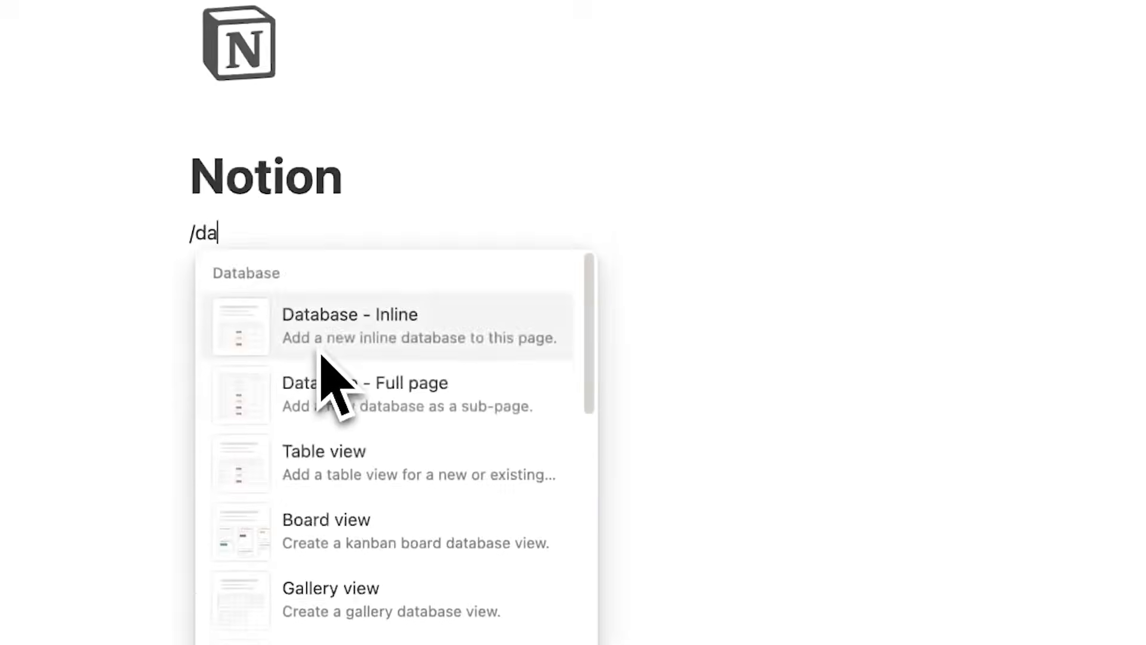
- Search the block commands on the Notion page for "data"
text(ta)
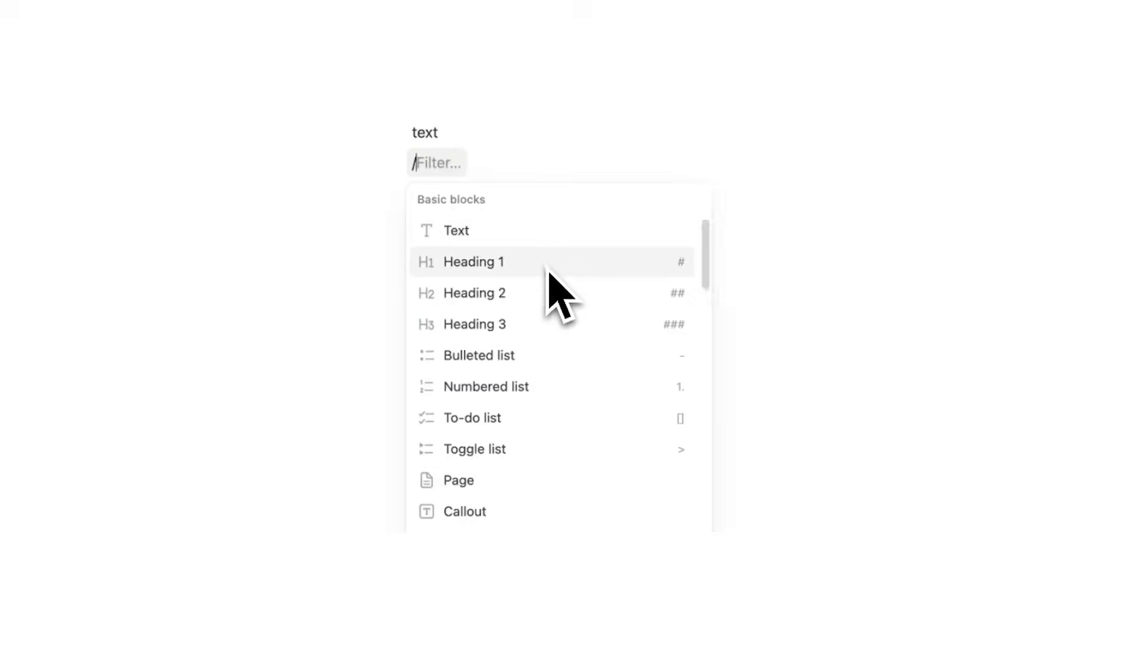
- Enter the sample text "blah blah blah" in the outlined block
text(blah)
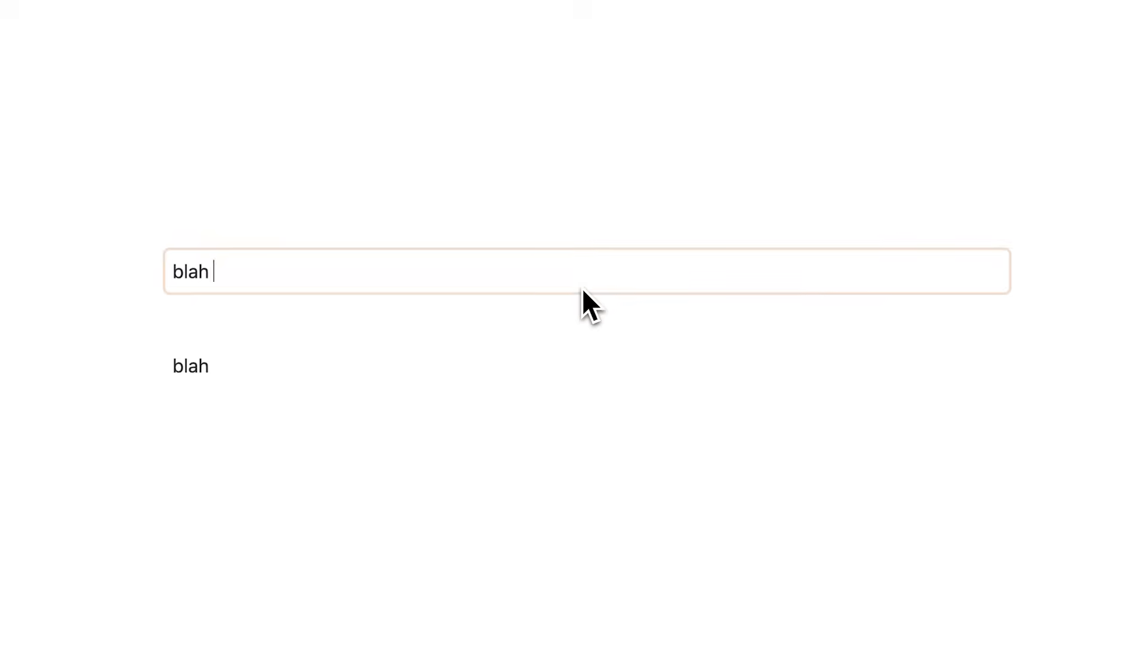
text( blah bla)
text(h)
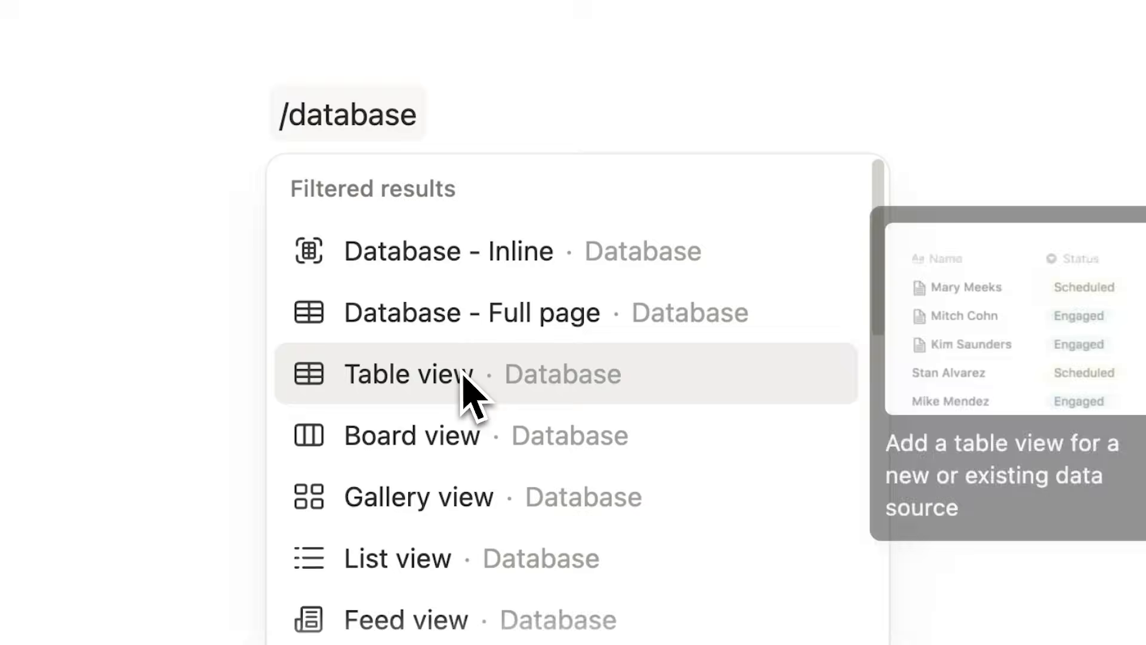
- Insert a database table view from the block commands filtered for "database"
click(460, 376)
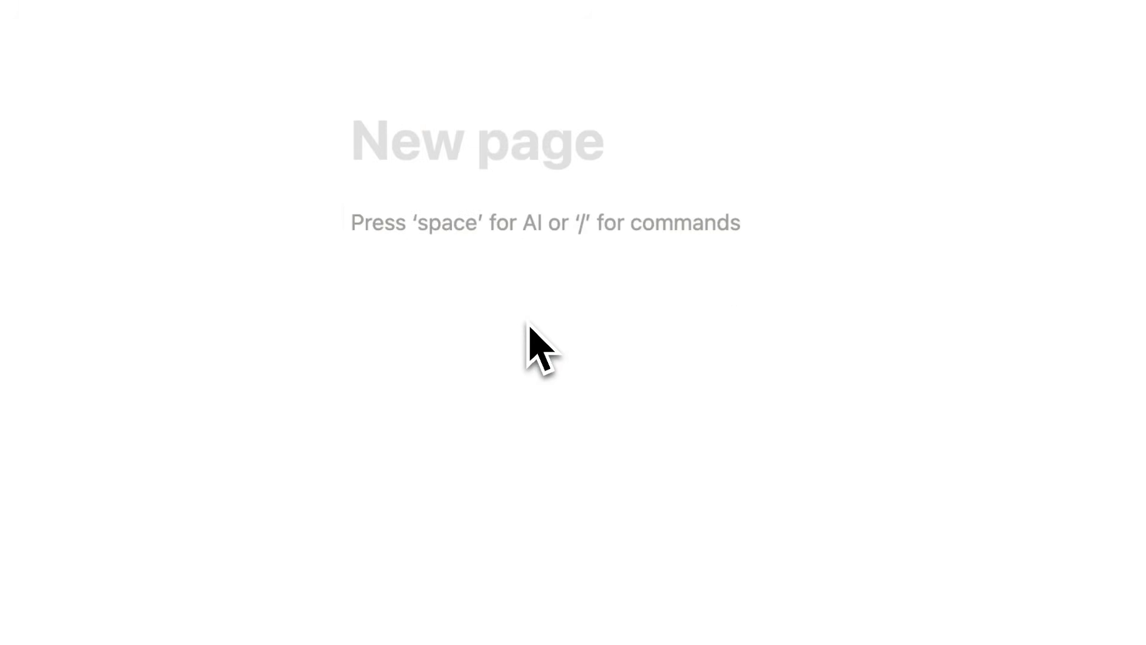
- Browse the insertable blocks on the new page and filter them for "table"
text(/)
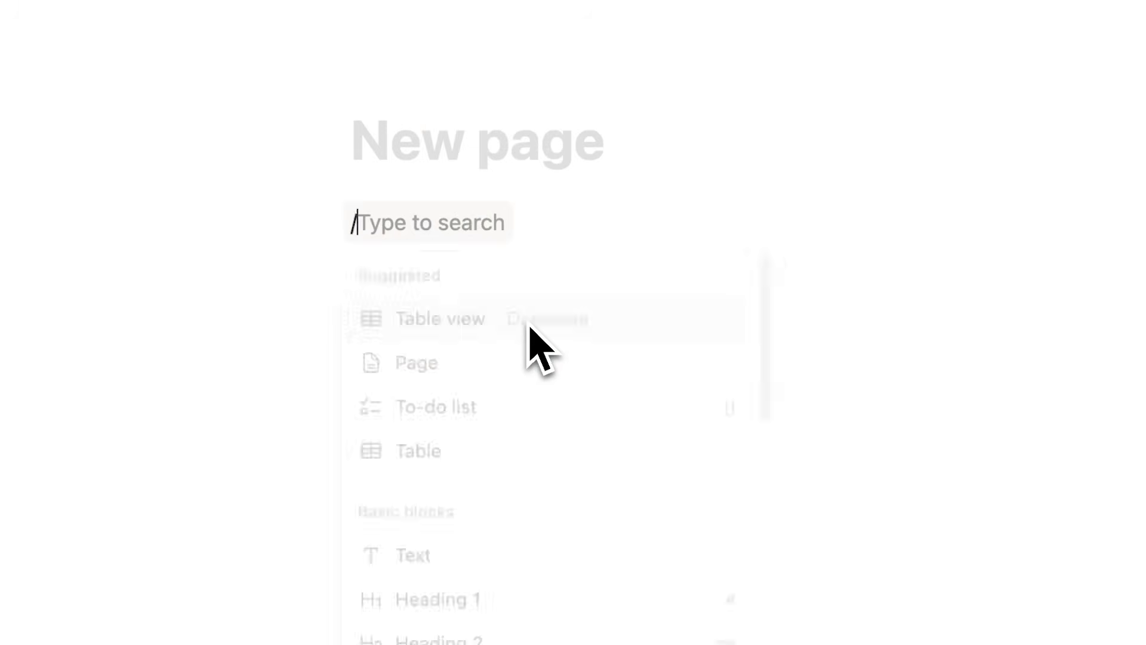
drag(787, 297, 786, 537)
drag(782, 440, 797, 251)
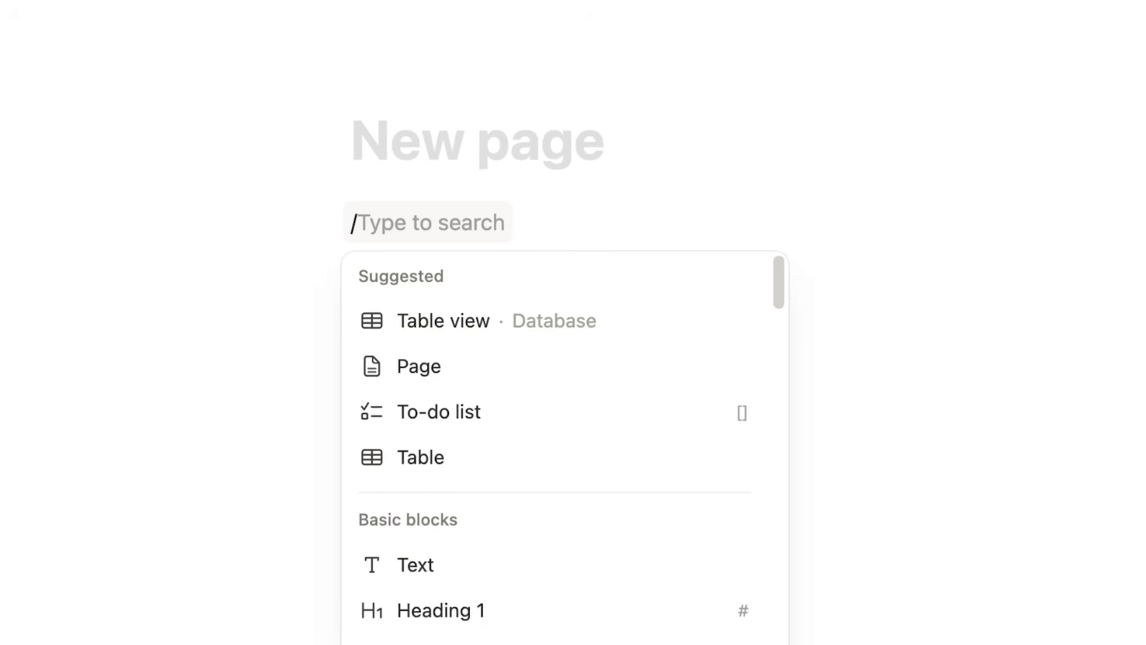
text(table)
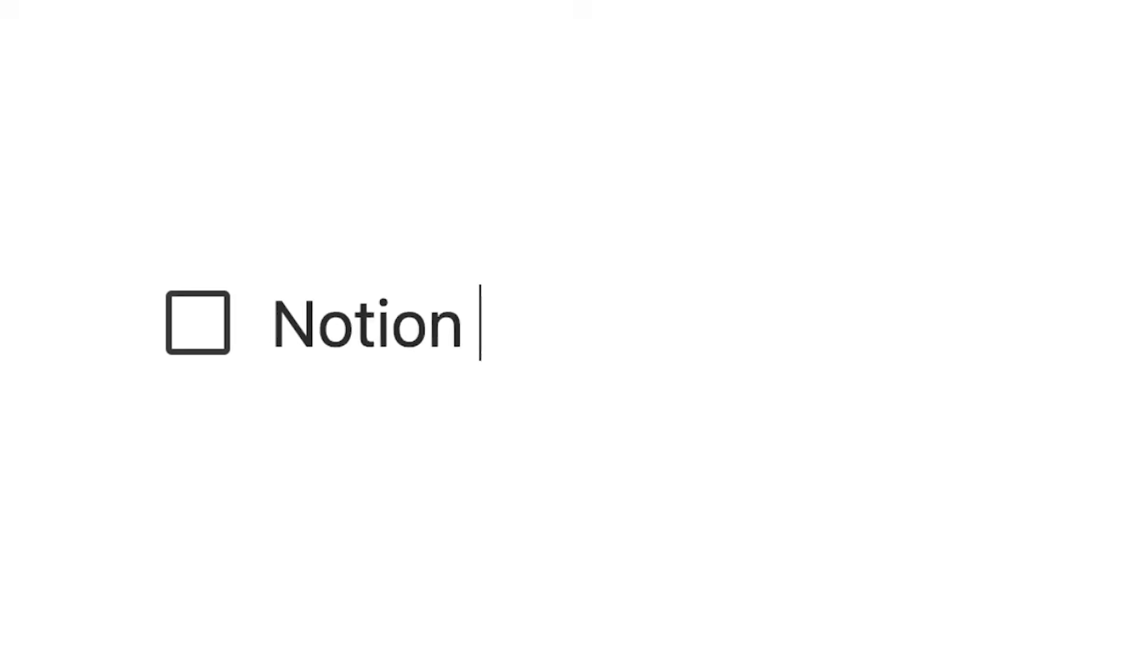
- Complete the to-do item as Notion Tables
text(Tables)
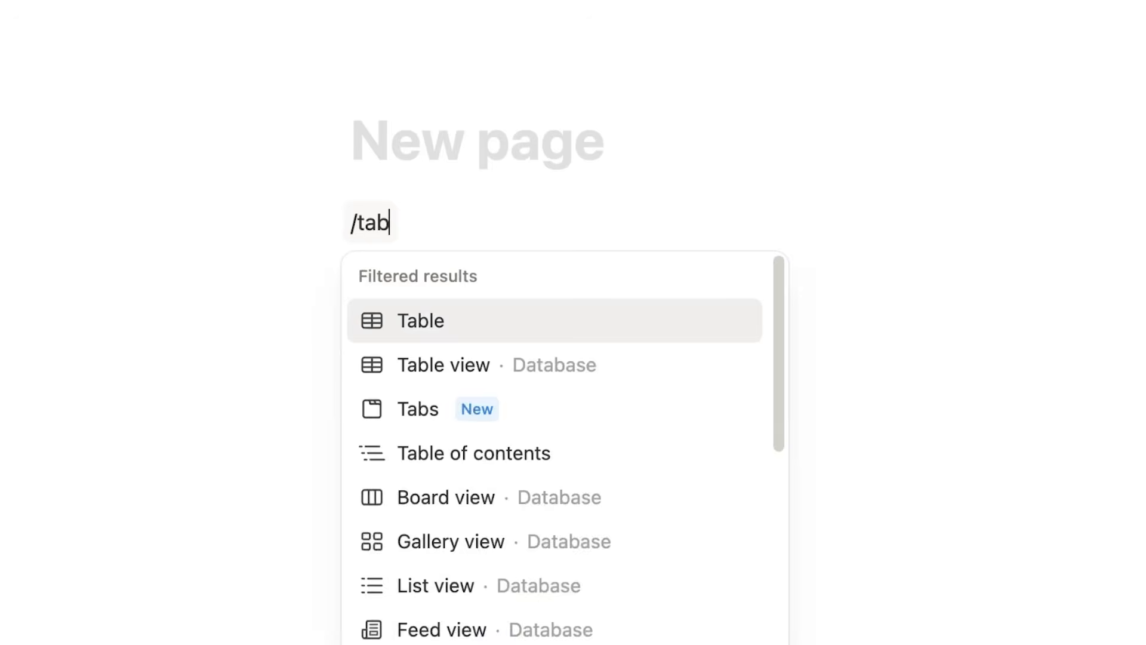
- Insert a simple table on the new page
text(le)
mouse_move(502, 333)
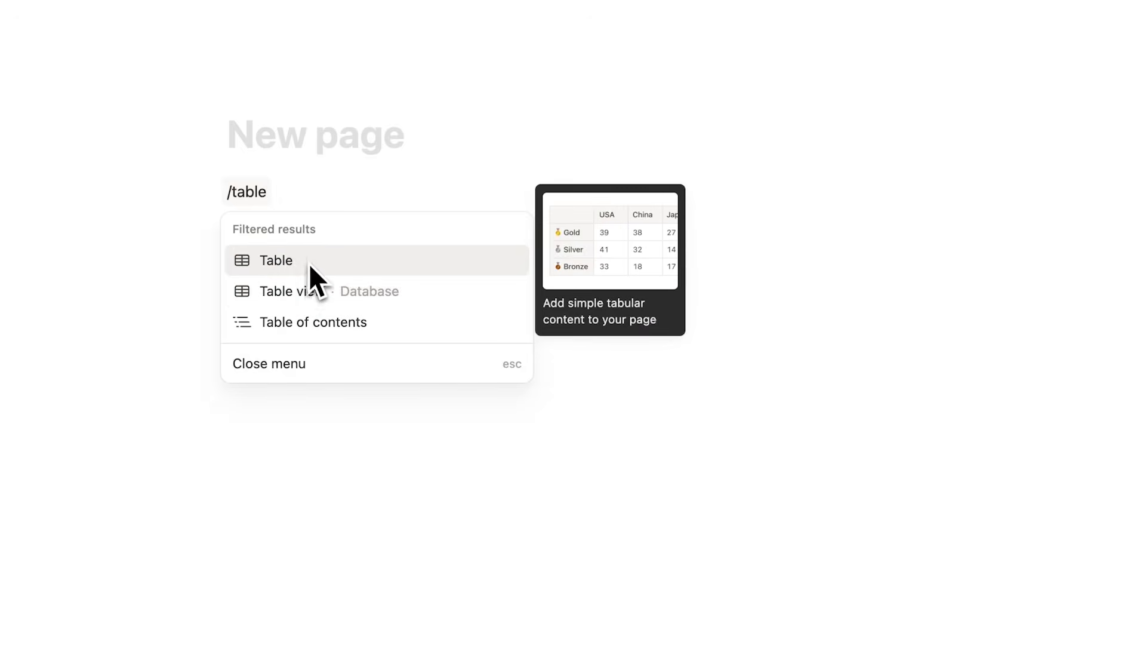
click(328, 268)
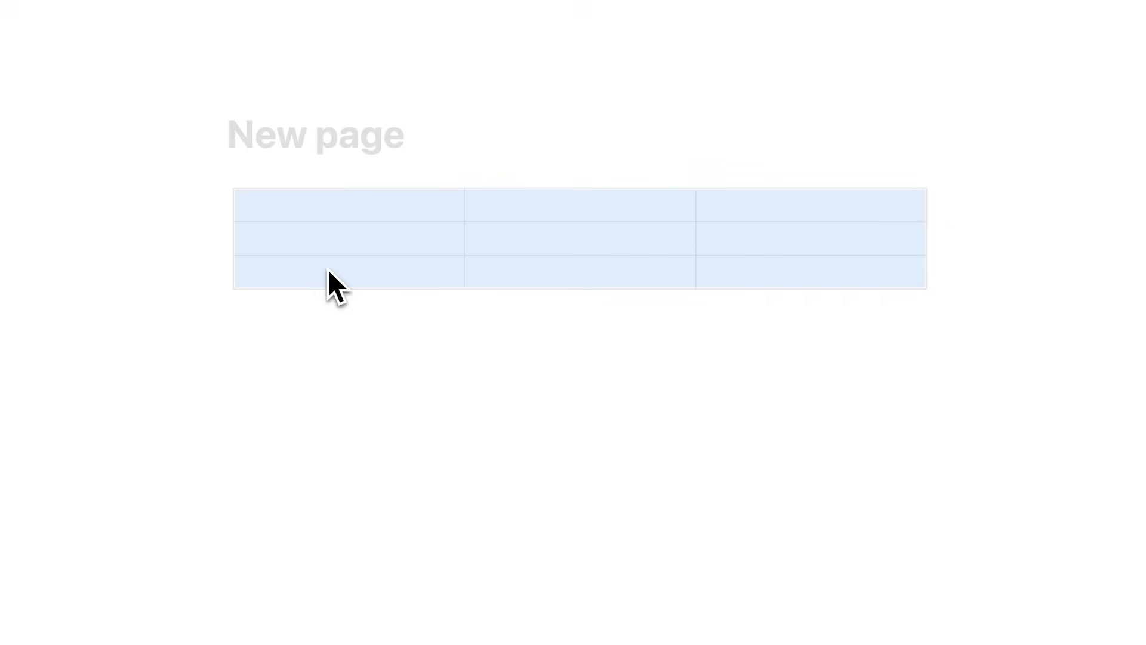
- Insert a database table view below the simple table and dismiss its data source options
text(/table)
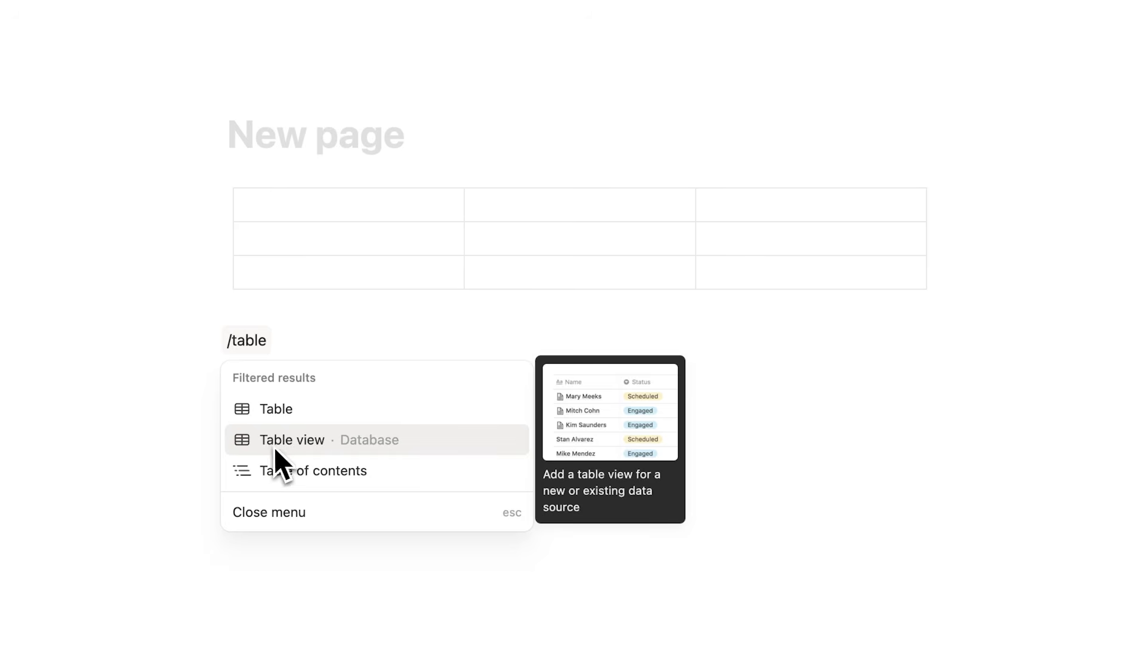
click(290, 450)
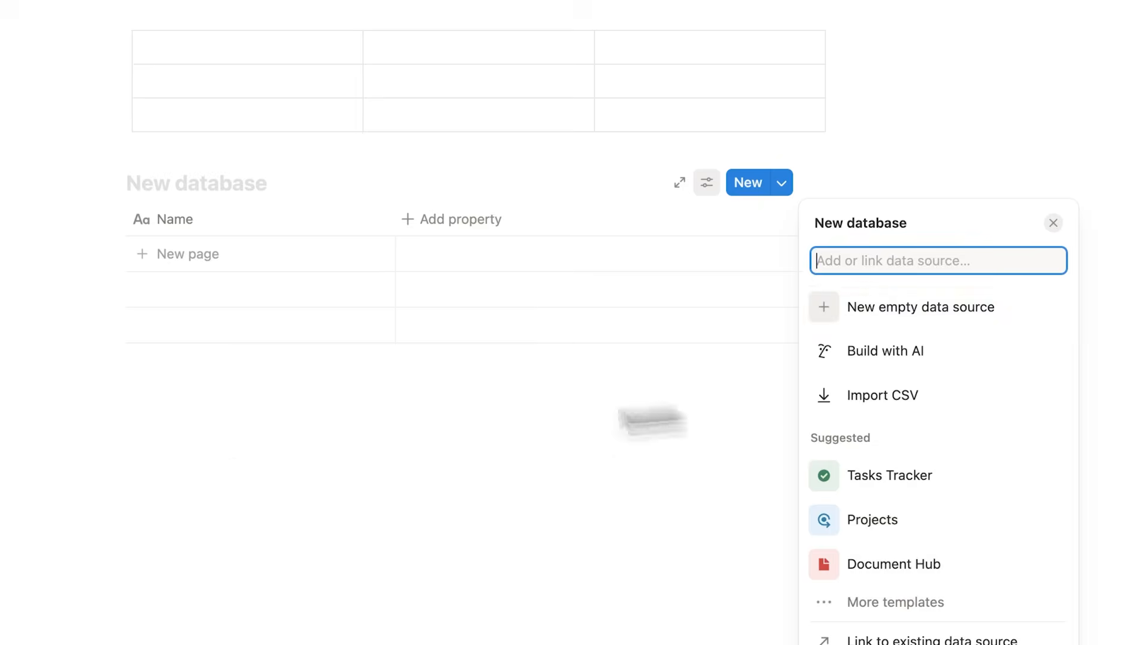
click(226, 463)
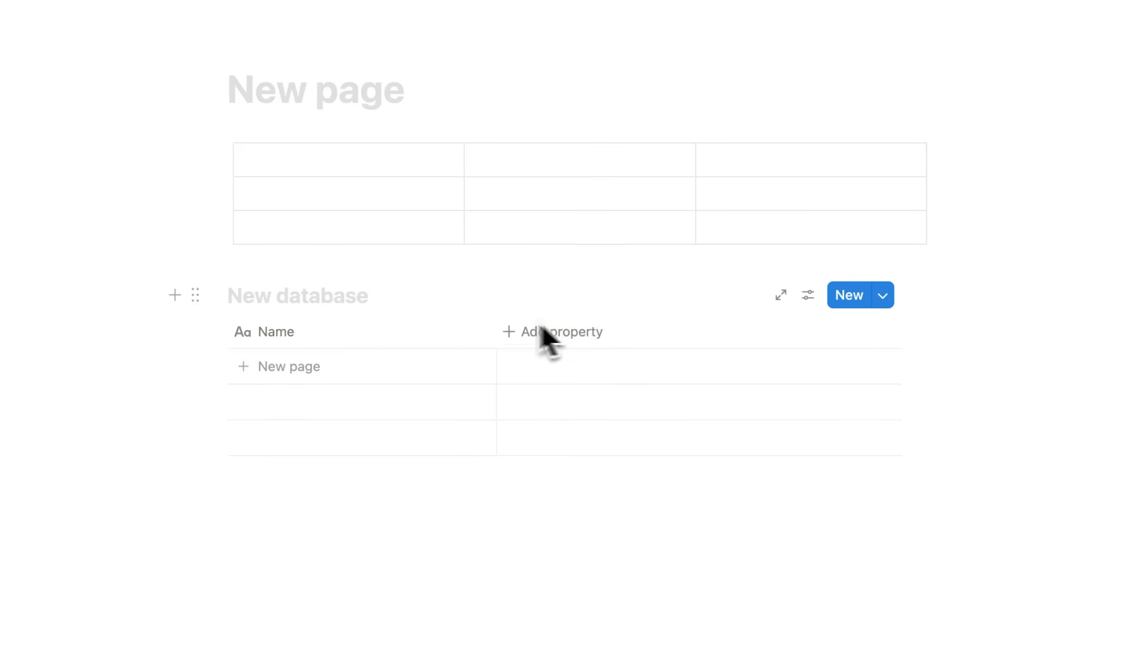
- Enter "hello" and "text" in the first two cells of the simple table's first column
click(469, 194)
click(371, 169)
text(hello)
key(Return)
text(text)
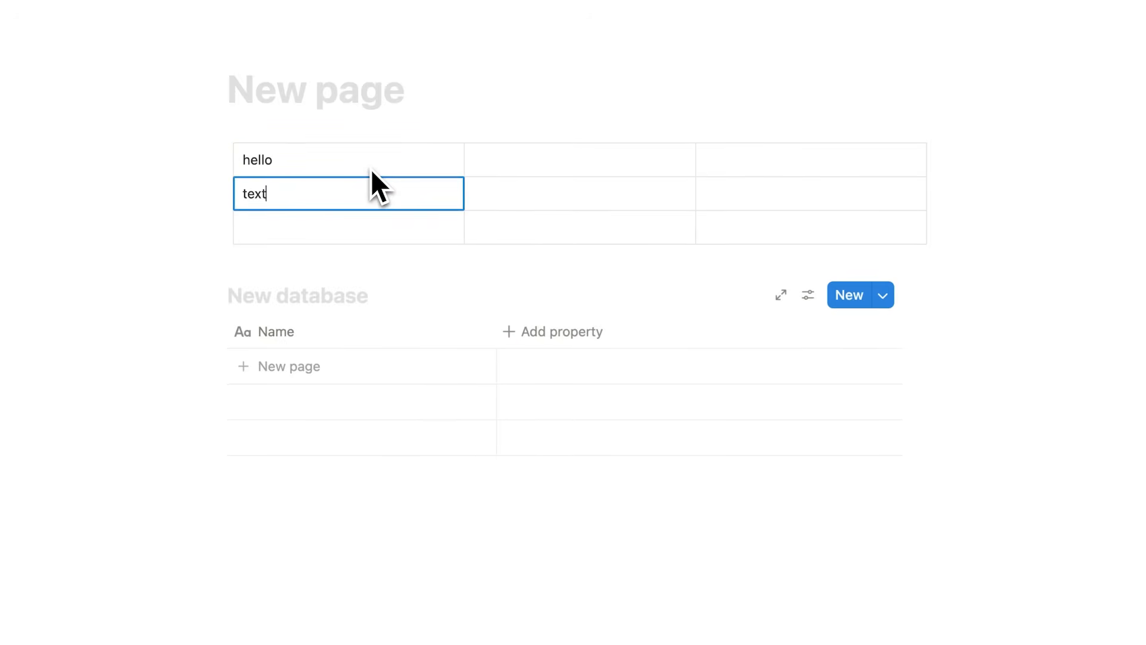
- Turn on the header column setting for the simple table's first column
click(348, 146)
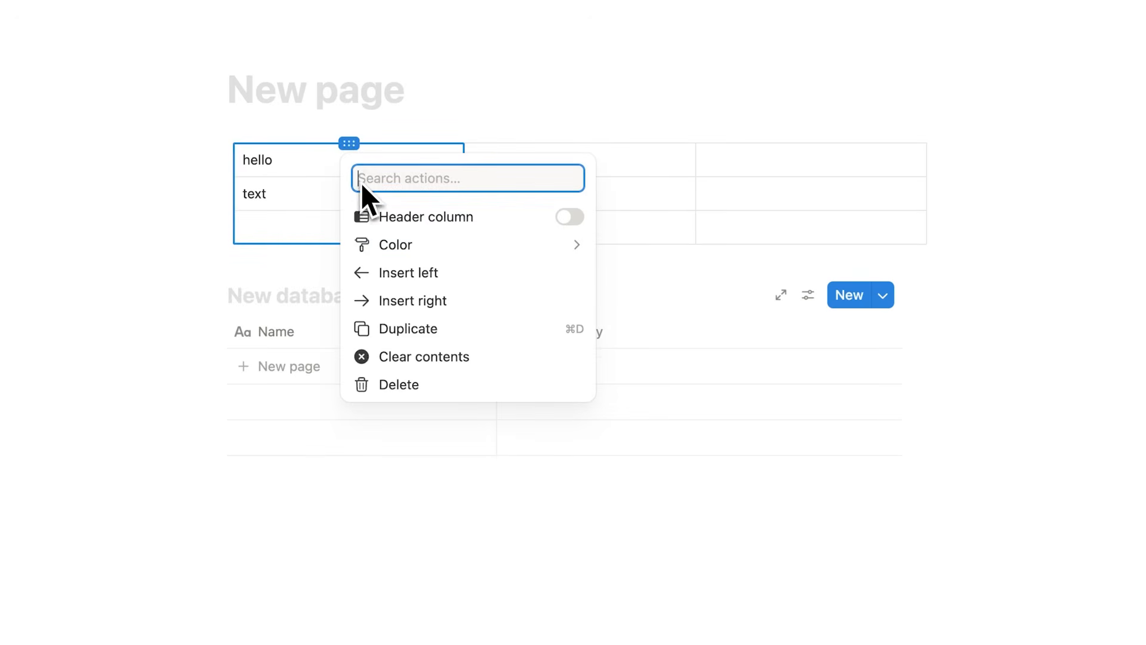
click(568, 220)
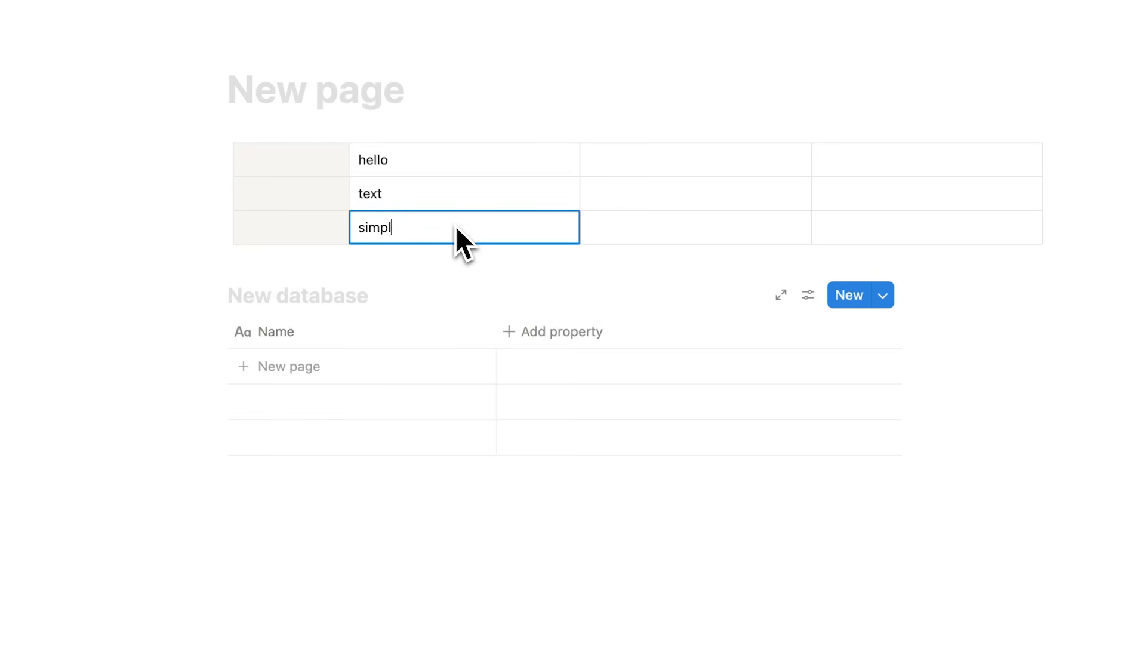
- Enter "simple" in the cell below "text" and check the formatting options for that word
text(e)
drag(423, 232, 359, 231)
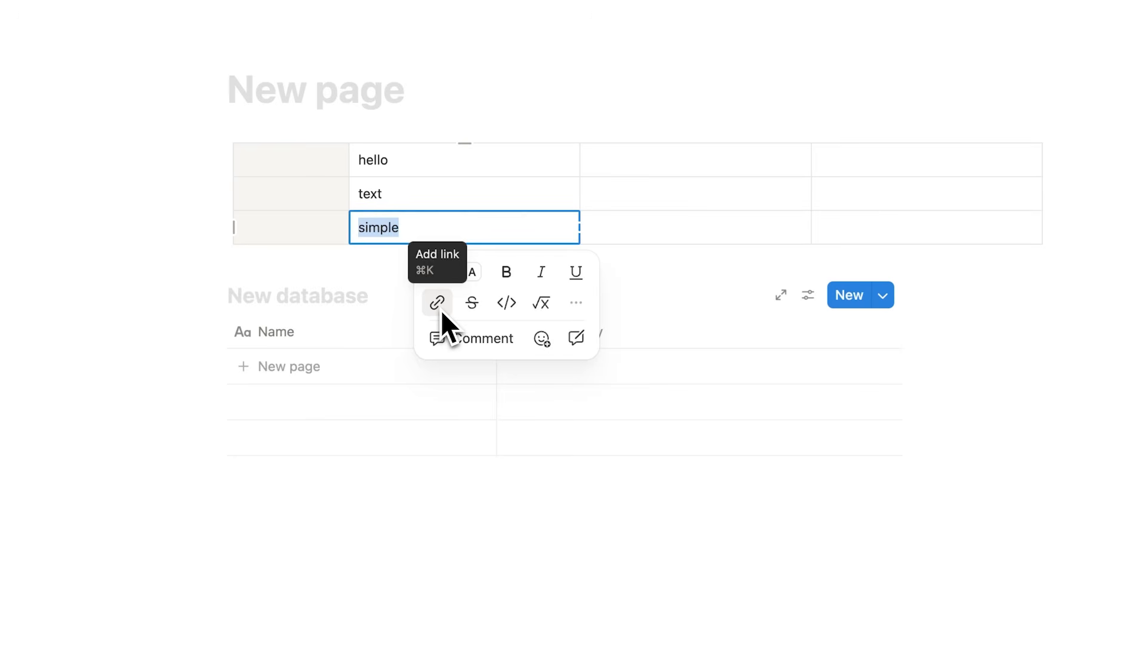
key(Right)
- Narrow the second and third columns of the simple table
drag(582, 200, 495, 204)
drag(727, 191, 621, 197)
click(691, 206)
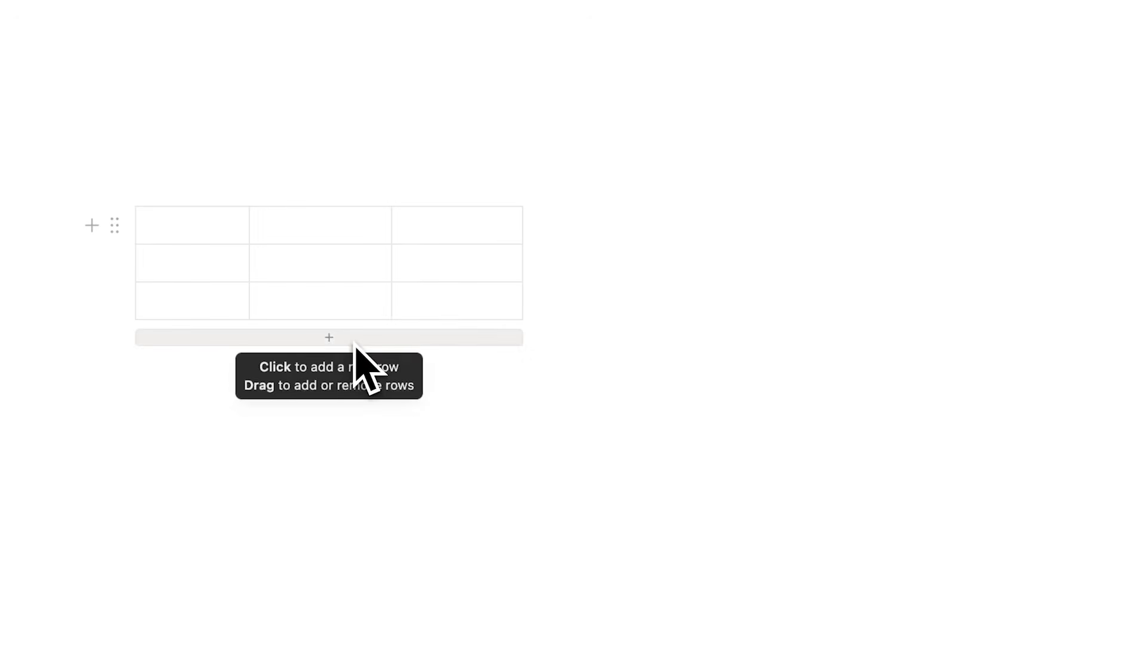
- Extend the empty three-by-three simple table with two more rows and two more columns
click(356, 339)
click(352, 376)
click(537, 320)
click(670, 300)
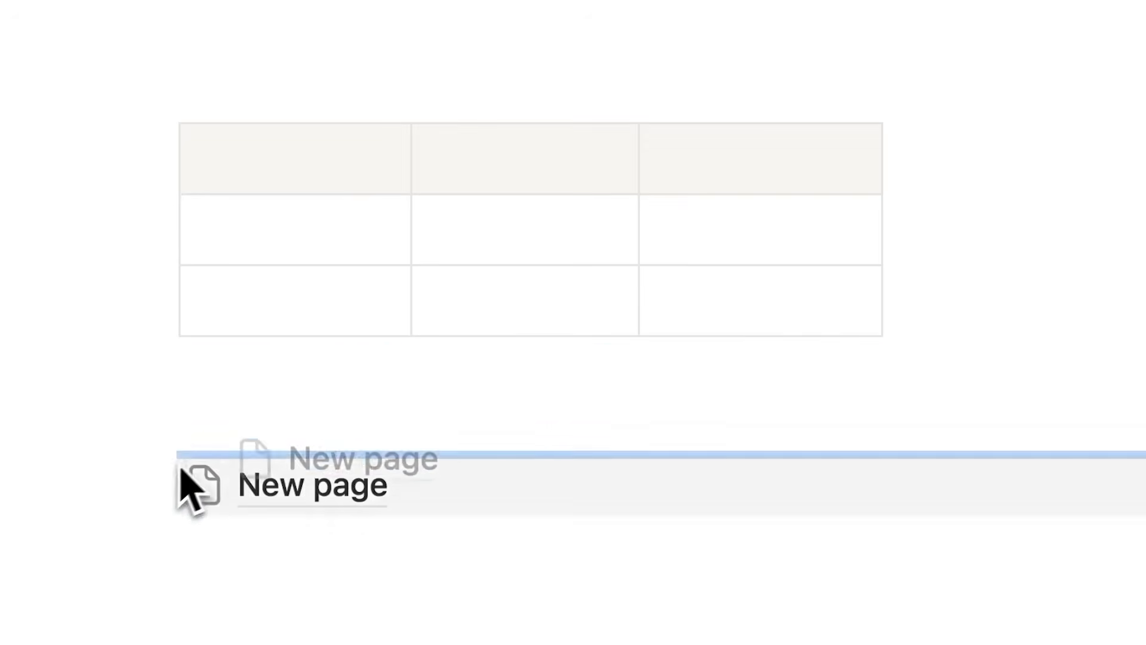
- Try to reposition the New page link below the simple table
drag(192, 487, 371, 486)
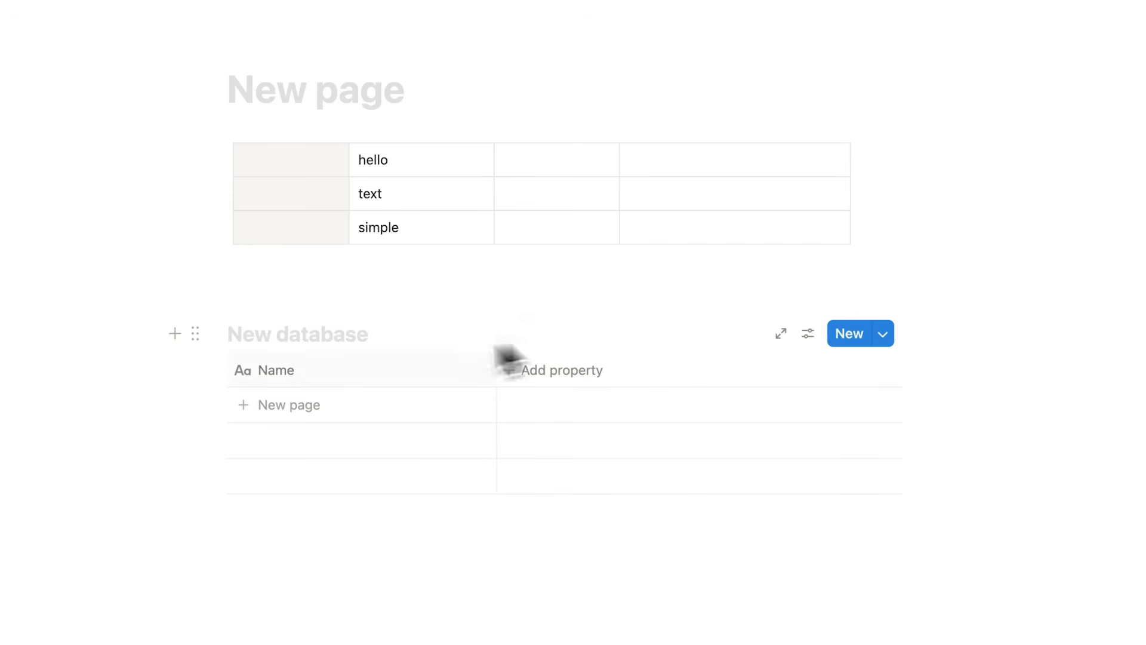
- Add three empty rows to the new database
click(314, 412)
click(363, 450)
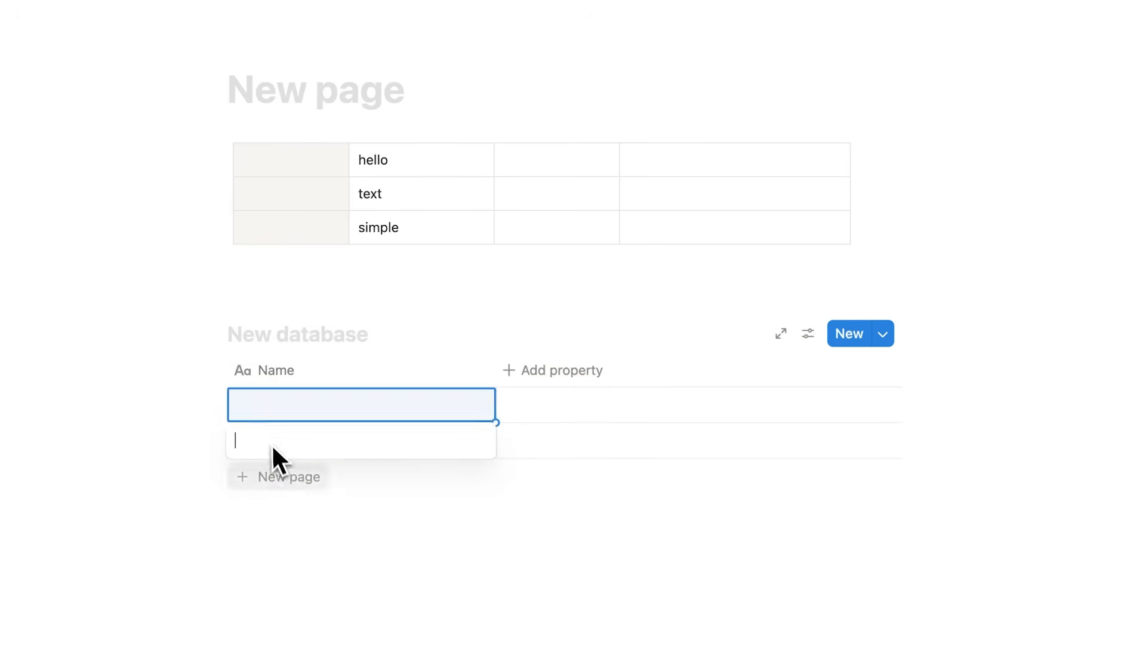
click(289, 480)
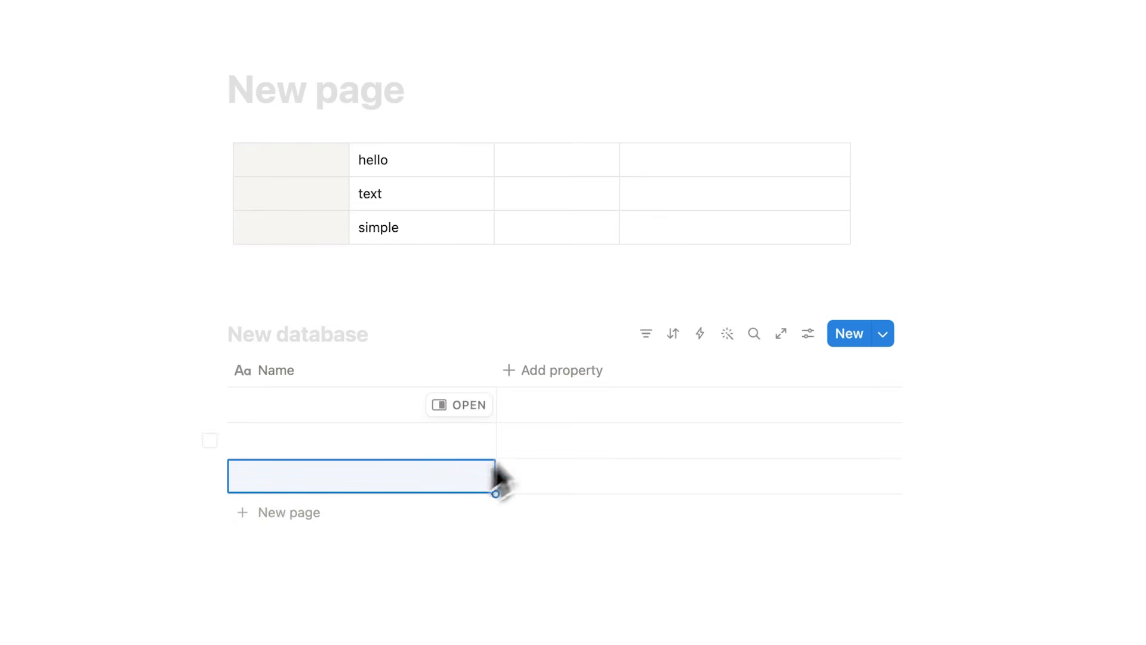
- Add a Text property to the new database
click(540, 380)
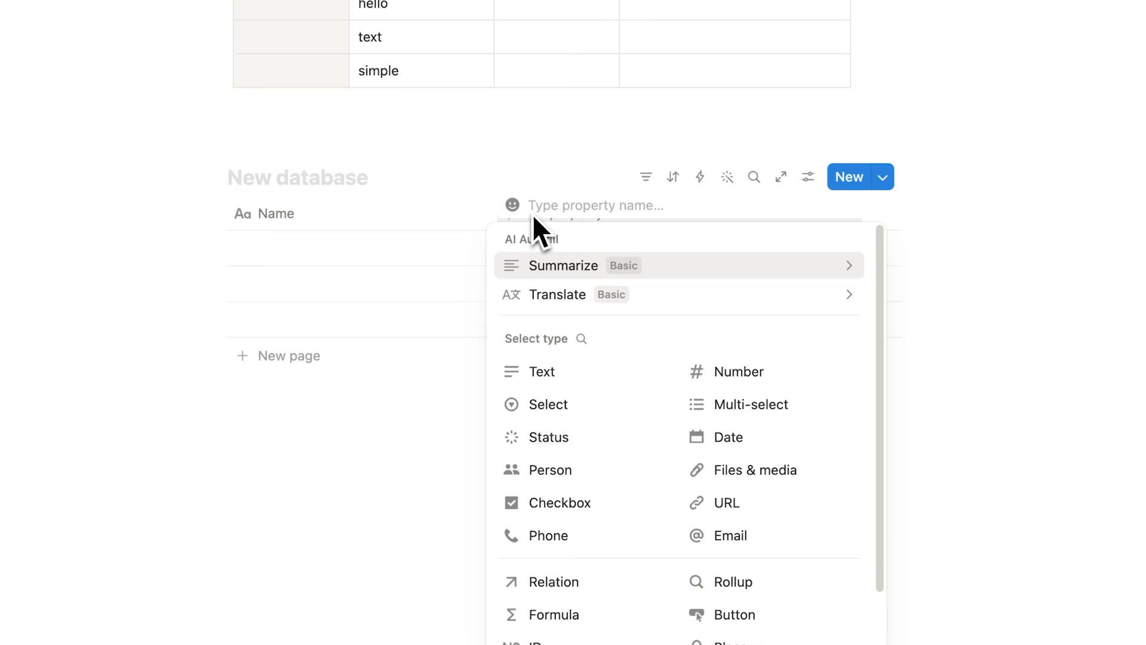
scroll(639, 293, down, 2)
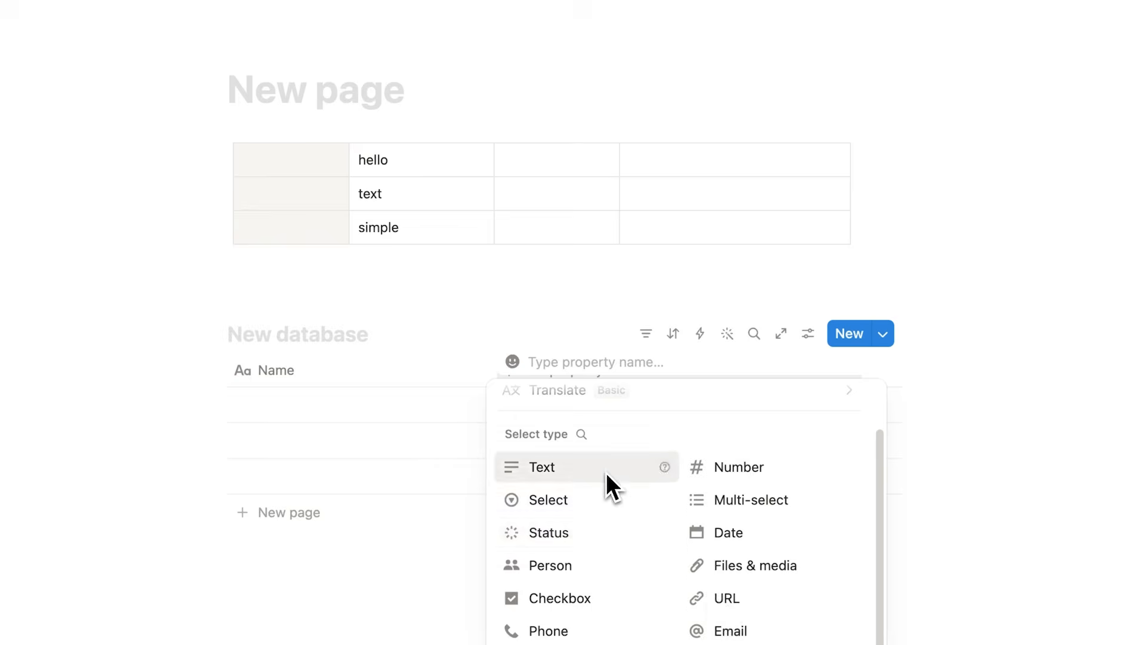
click(607, 315)
- Enter "simple" in the Text property of the database's first row
click(532, 166)
click(534, 196)
click(528, 228)
click(574, 401)
text(simple)
key(Return)
- Review the property types available for the database without adding another property
click(703, 370)
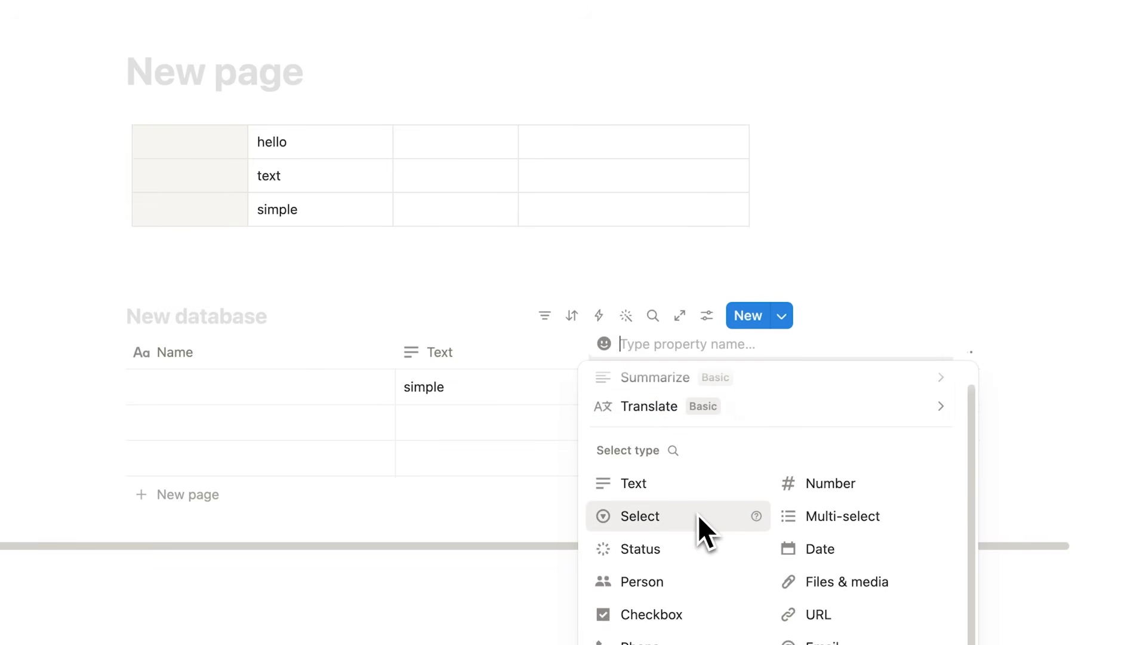
scroll(853, 552, down, 2)
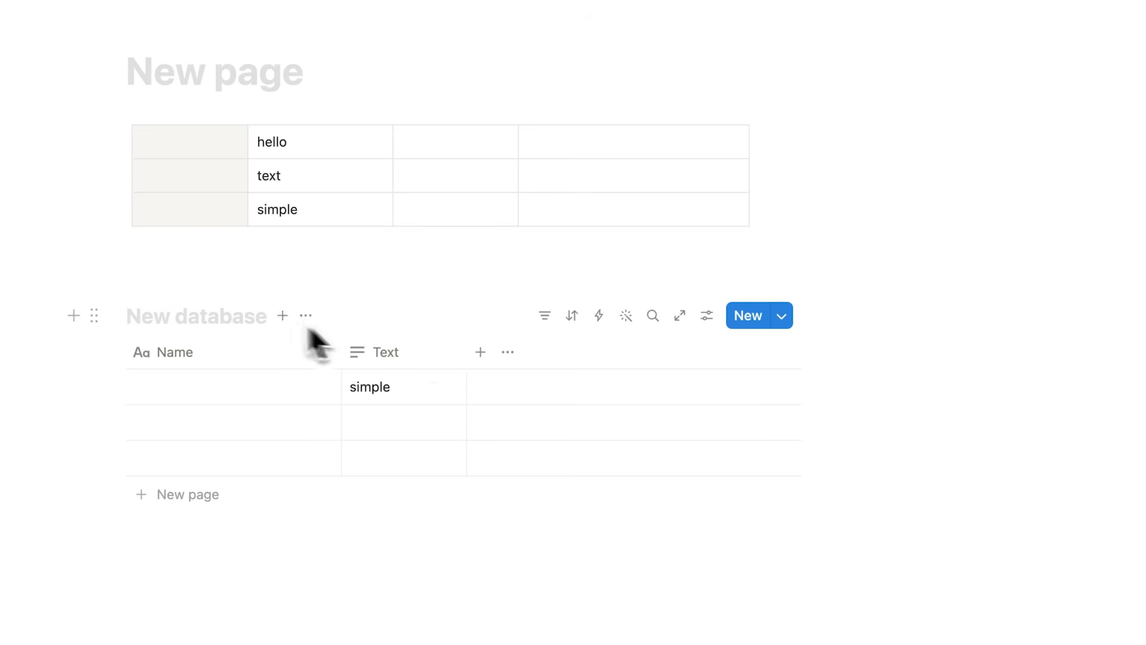
click(479, 353)
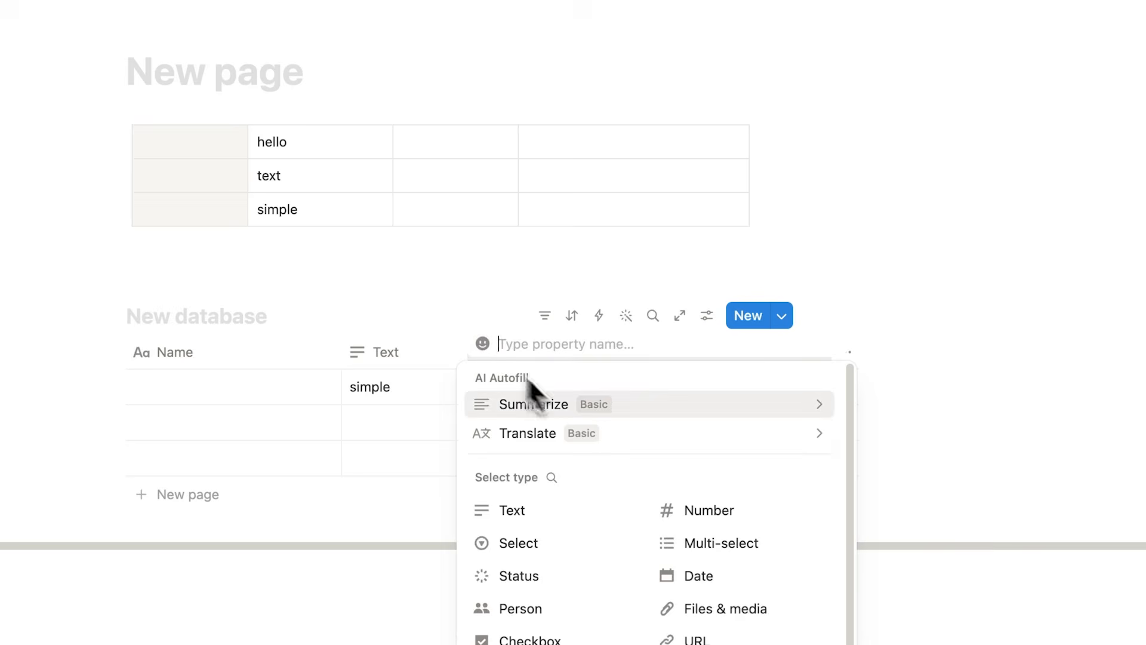
click(332, 597)
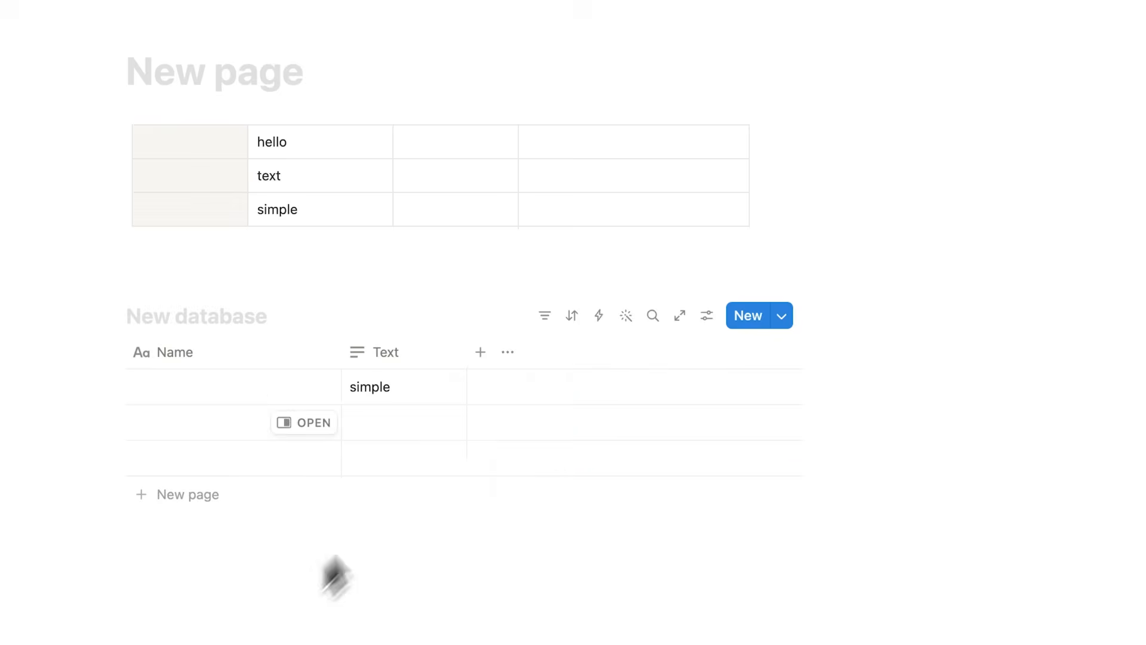
- Examine the database's view settings, including its property visibility
click(707, 324)
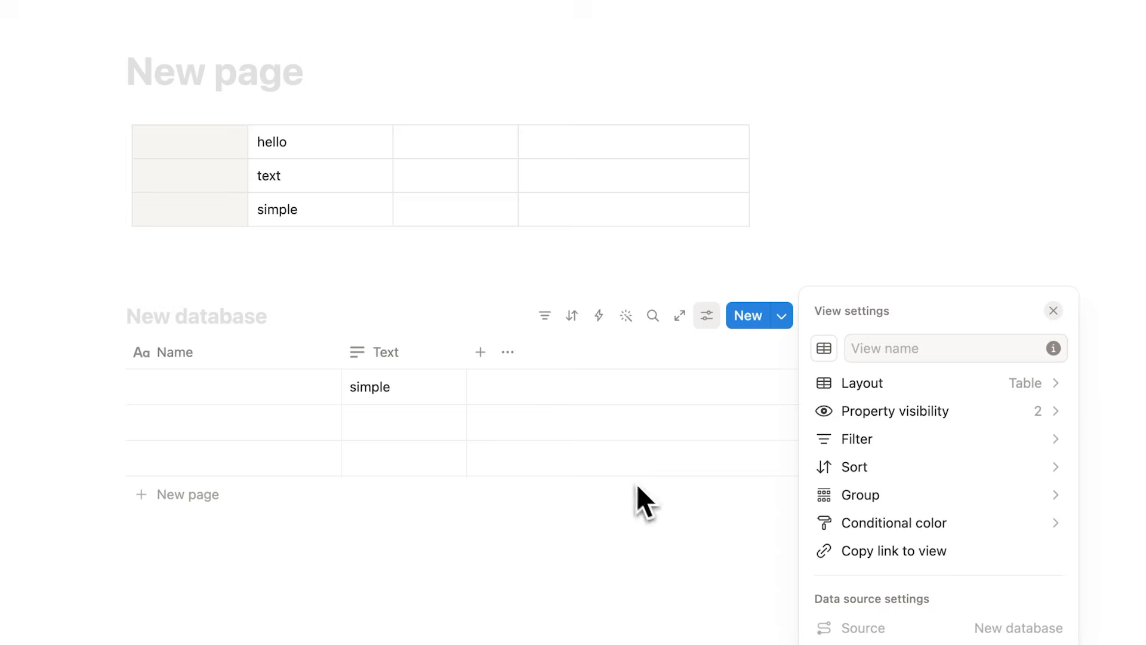
click(983, 416)
click(819, 358)
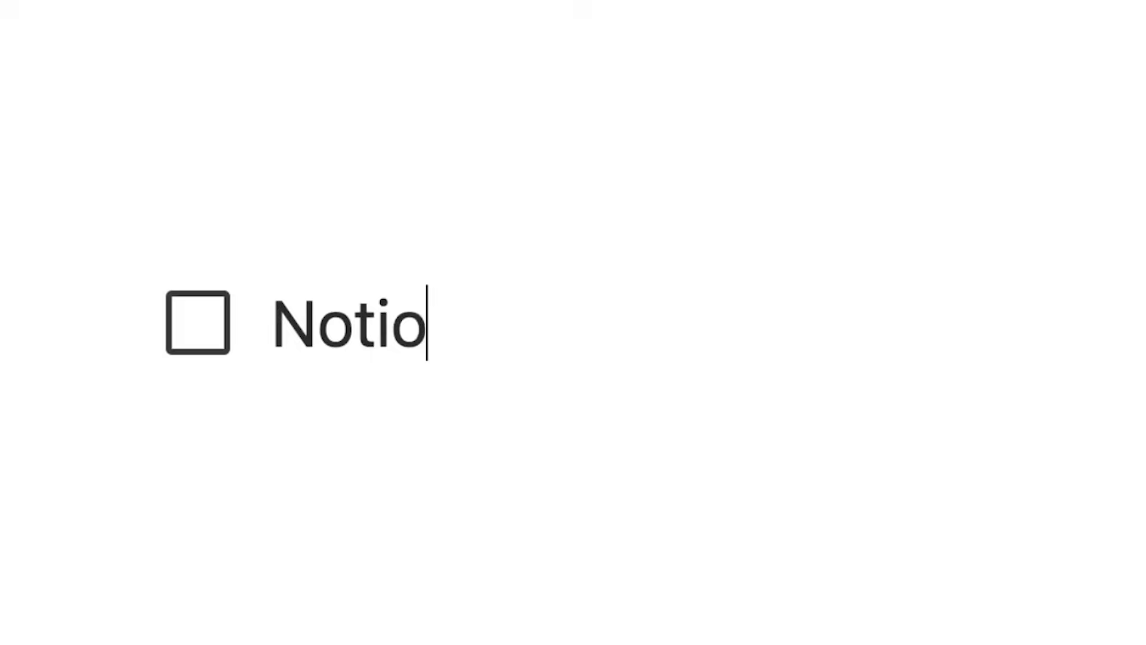
- Complete the to-do item as Notion Calendar
text(n Calendar)
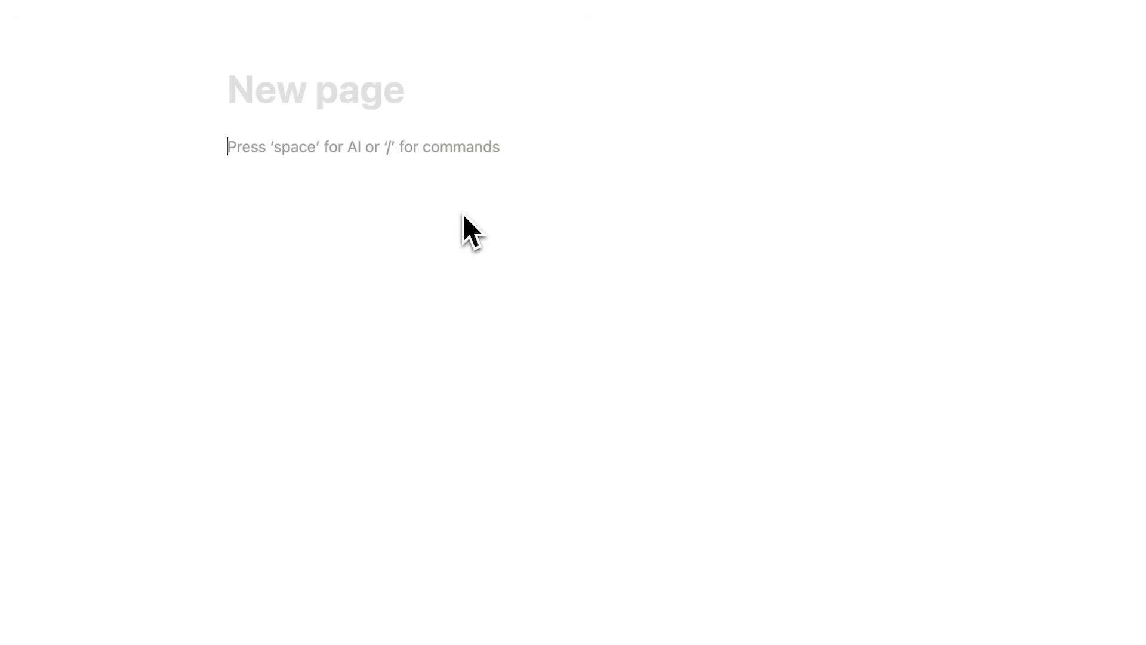
- Insert a calendar view database on the new page and title it Calendar
text(/)
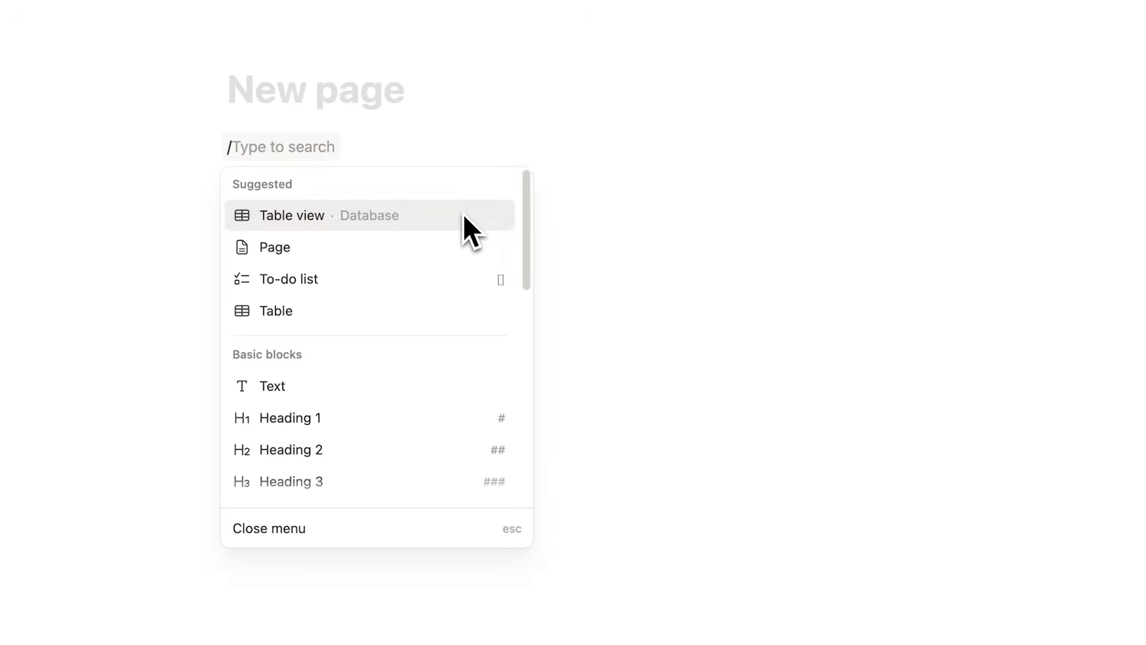
text(calendar)
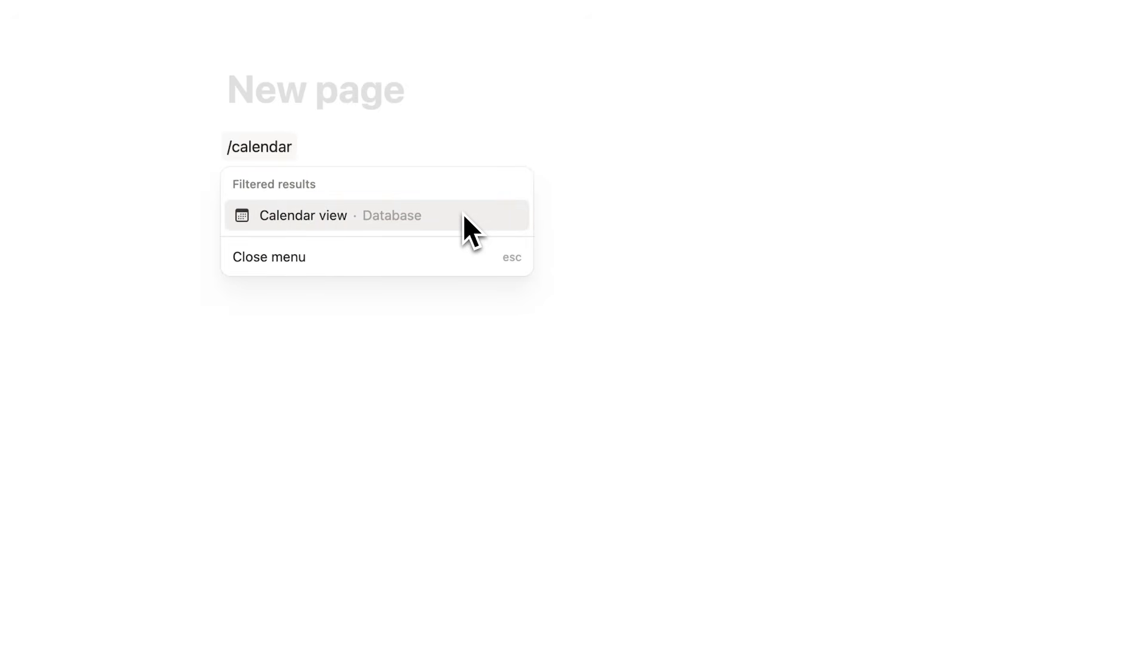
click(351, 226)
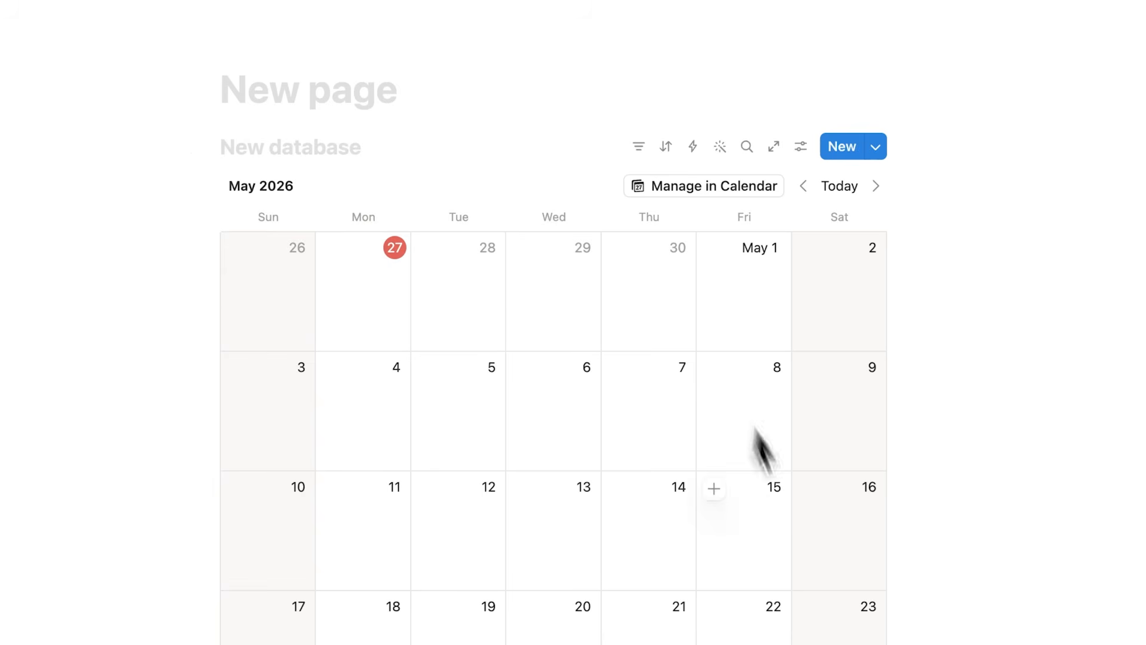
click(290, 155)
text(Calendar)
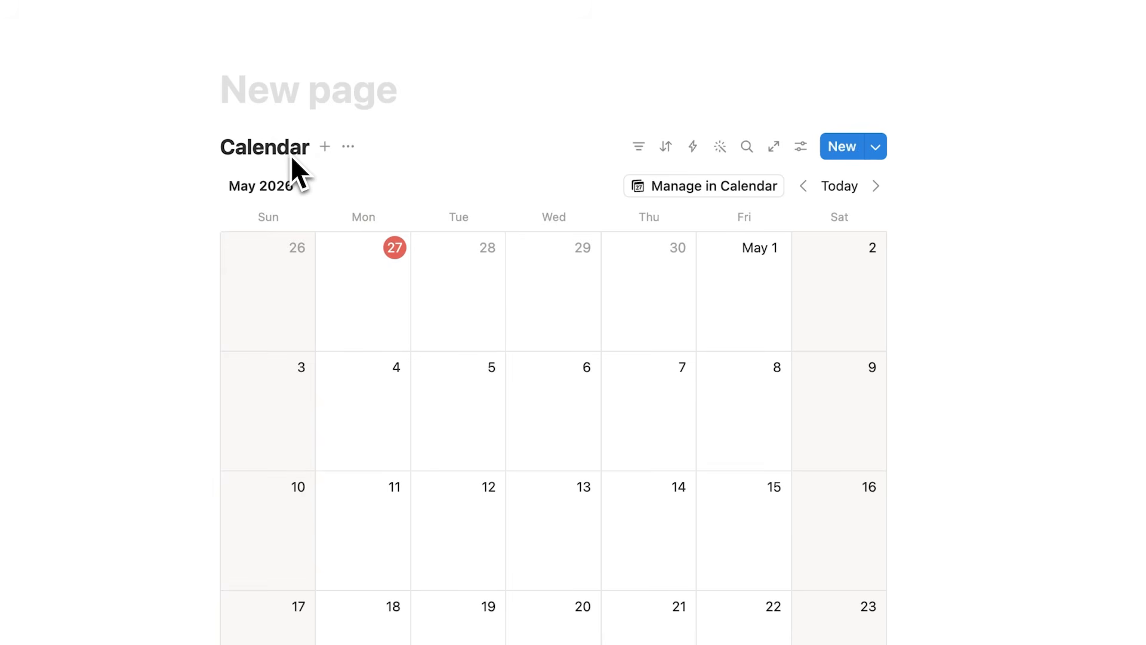
- Add an entry named Dentist on April 27, 2026 in the calendar and close its page
click(339, 249)
text(Dentist)
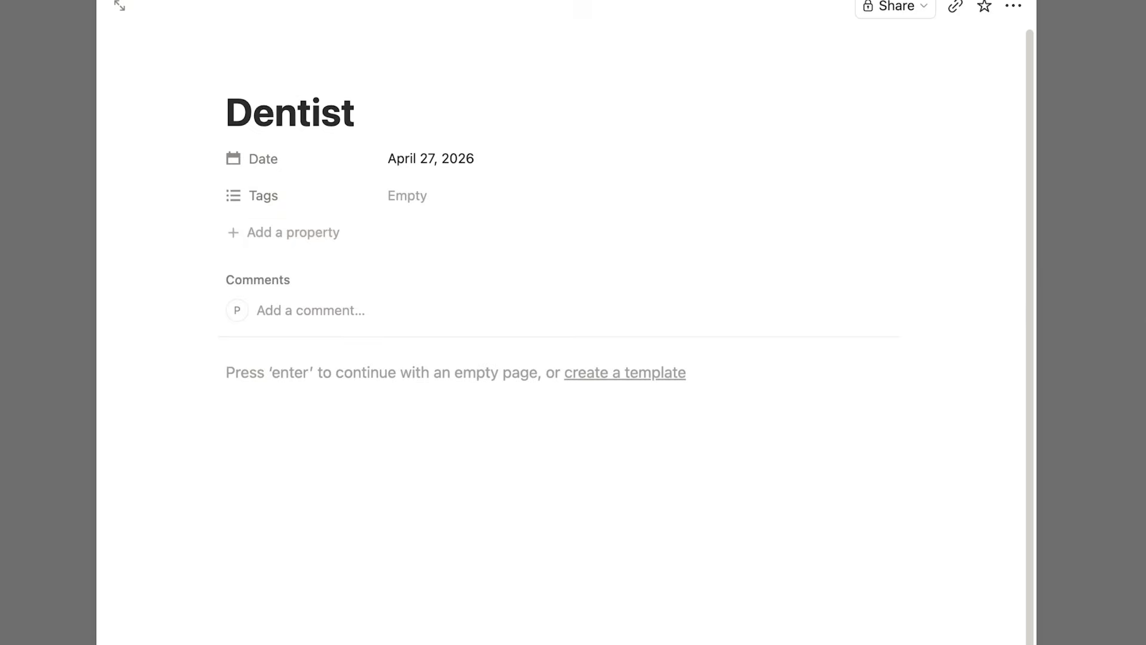
click(1116, 310)
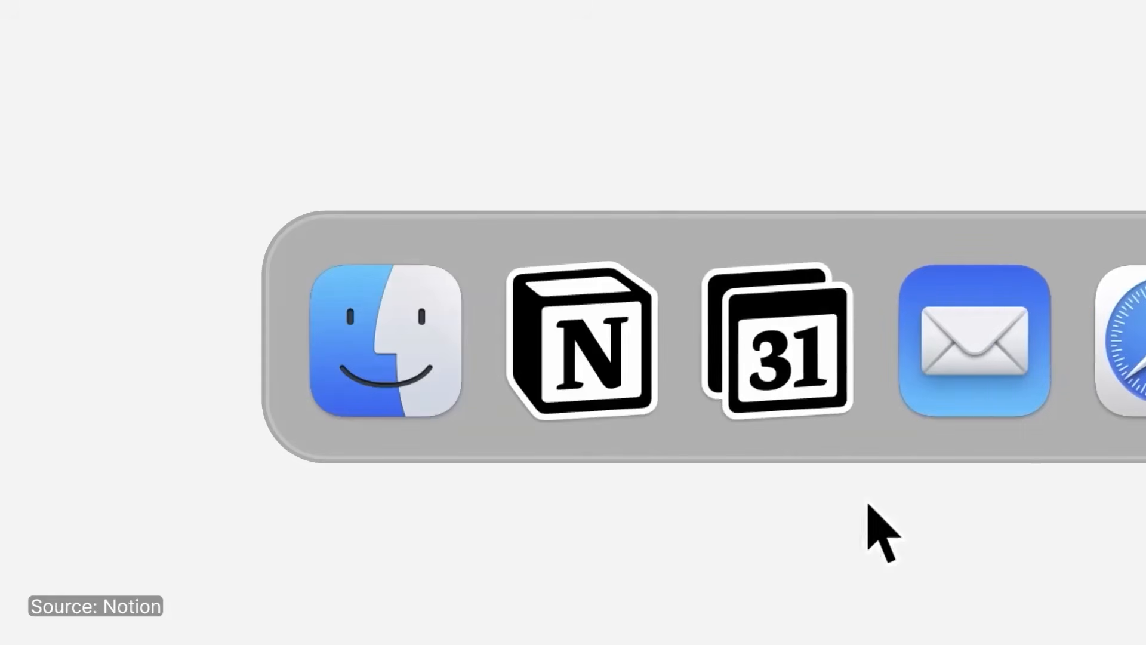
- Switch to Notion Calendar, title the 9–11 AM entry on Tuesday, November 4 "task", and open its State and Importance options
click(810, 382)
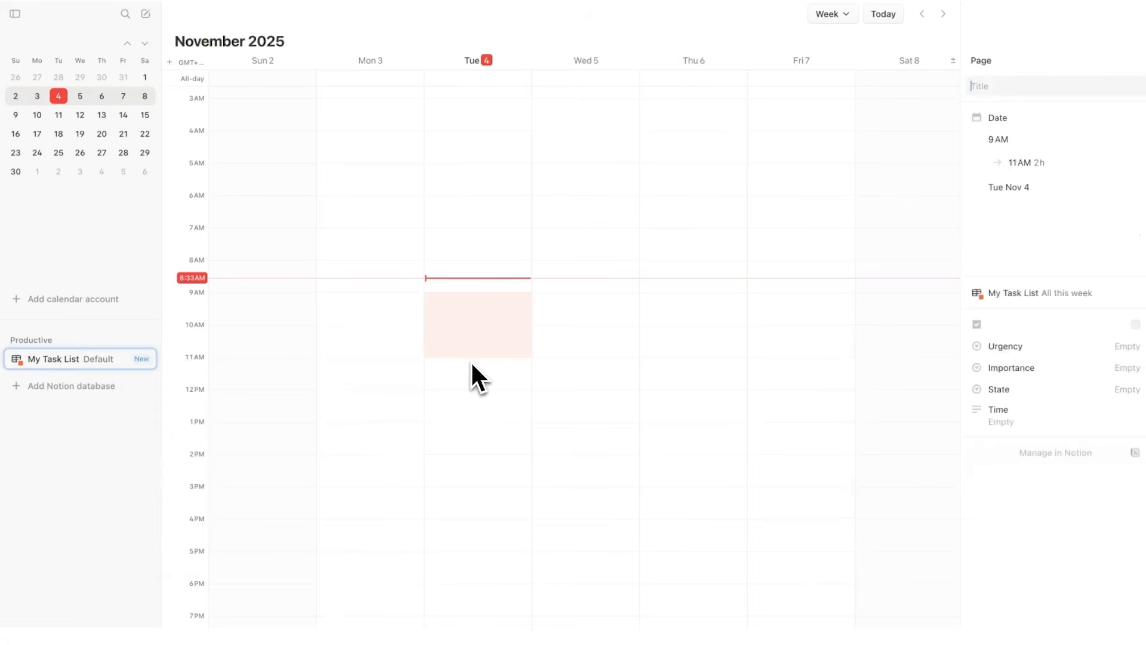
text(task)
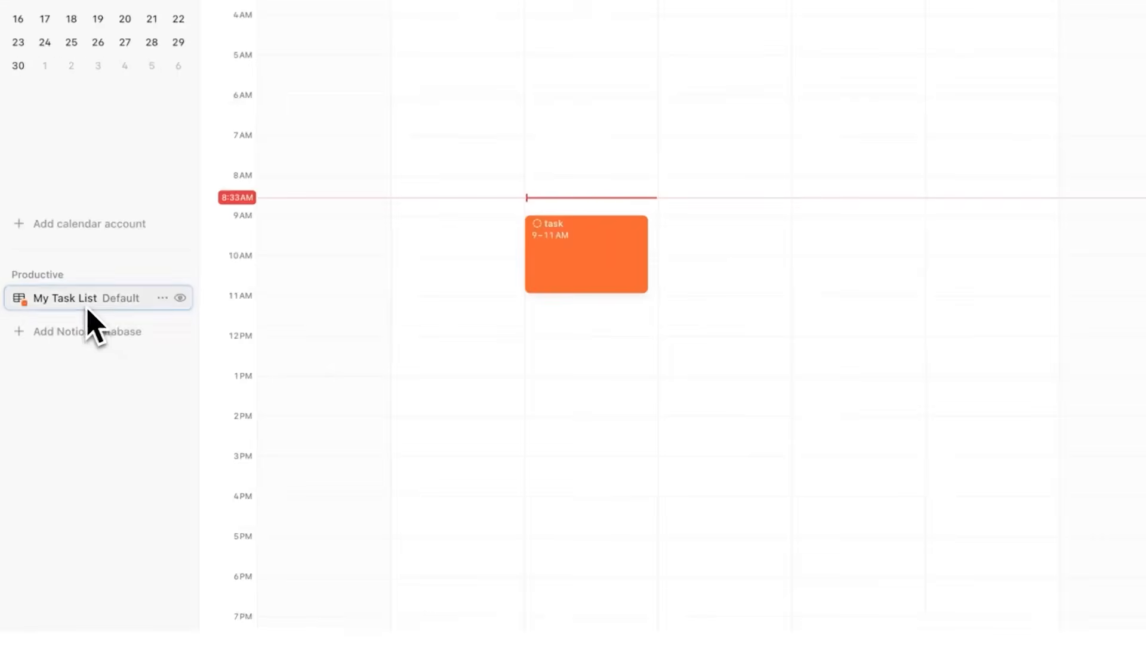
click(1021, 387)
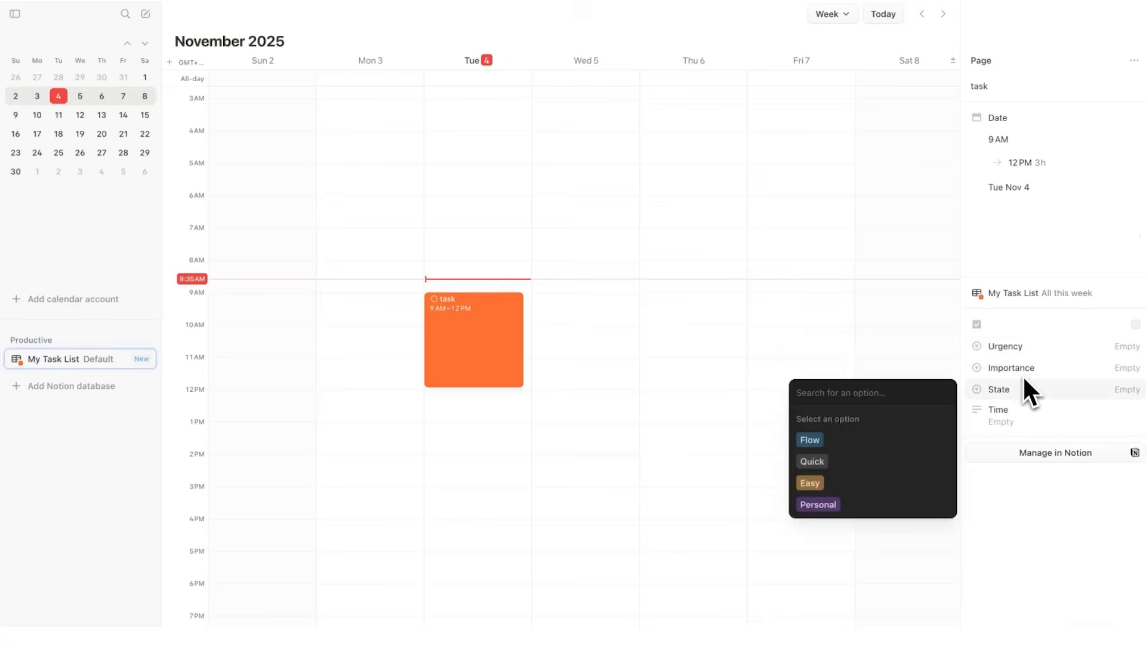
click(1024, 370)
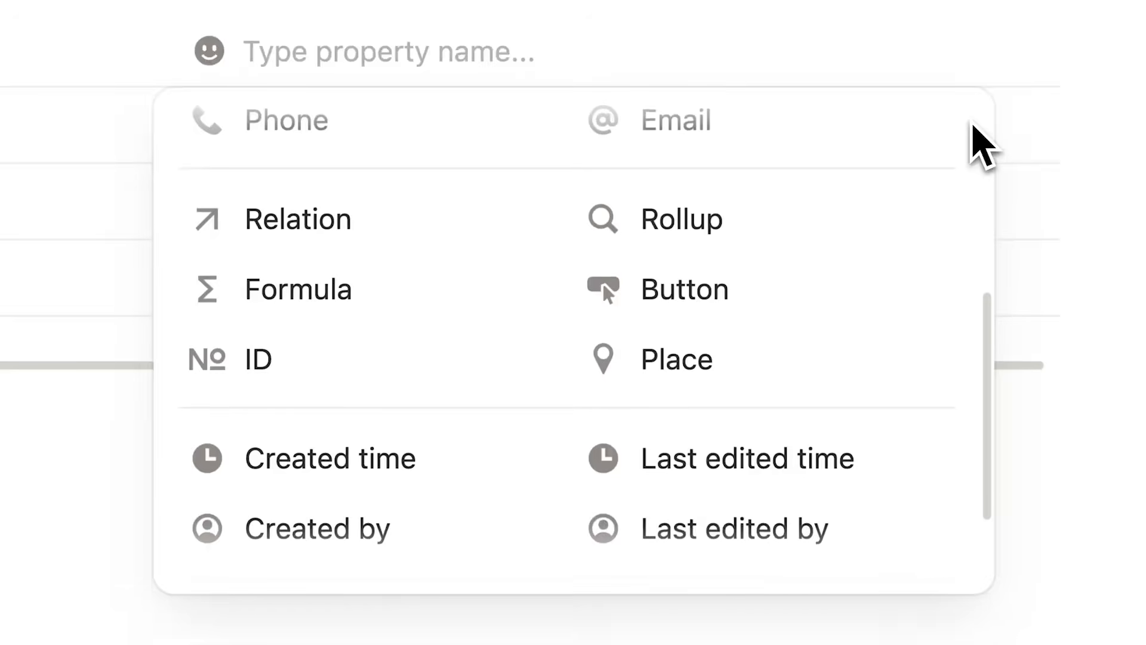
- Examine the database property types and the Headquarters page's task, calendar and project views
scroll(972, 146, up, 1)
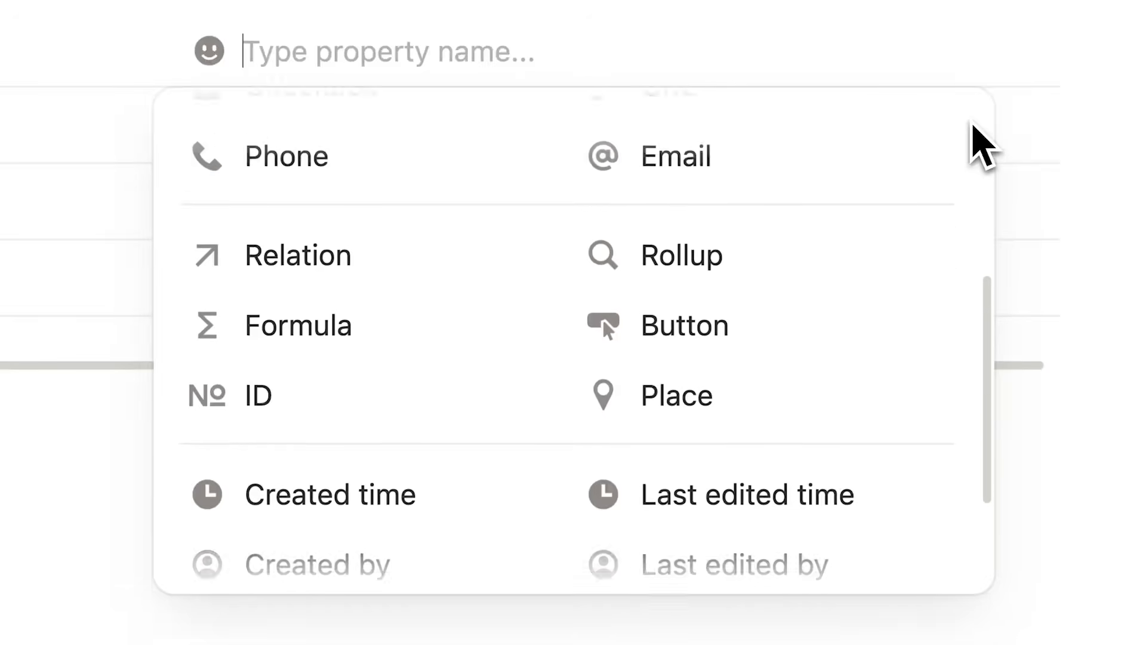
scroll(973, 127, up, 5)
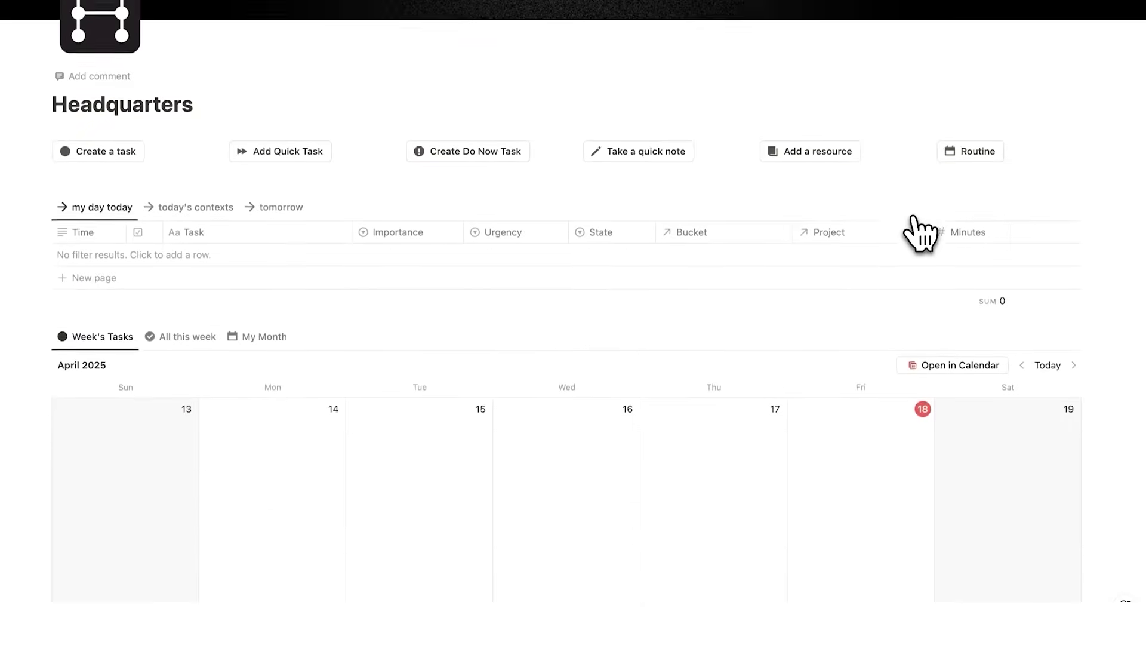
scroll(916, 235, down, 10)
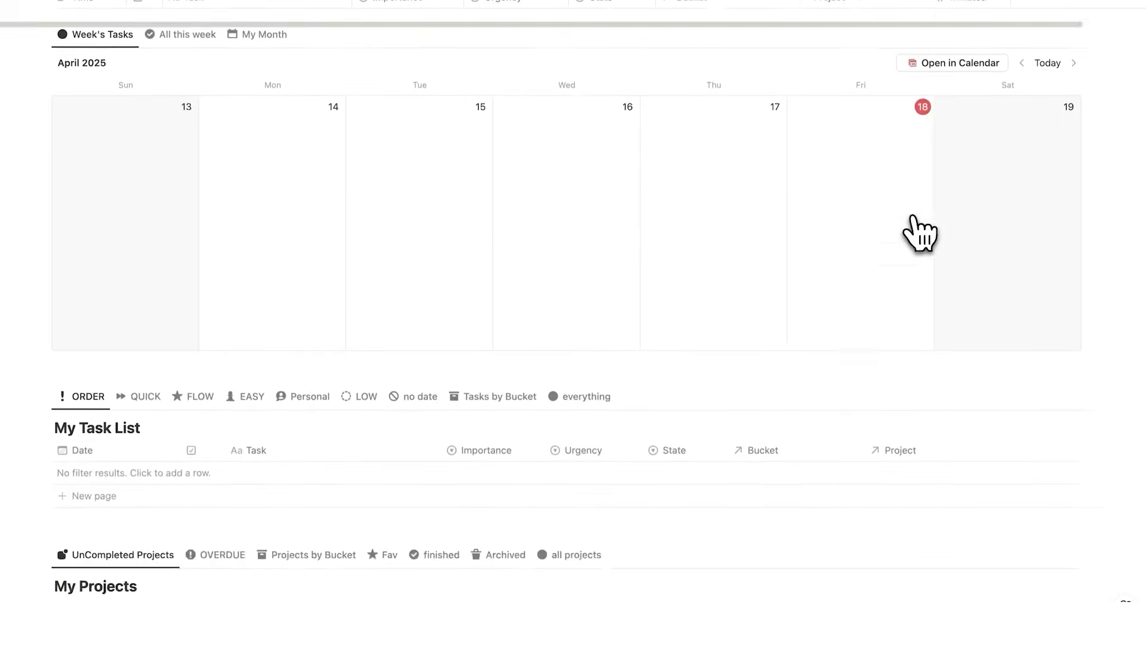
scroll(916, 235, down, 5)
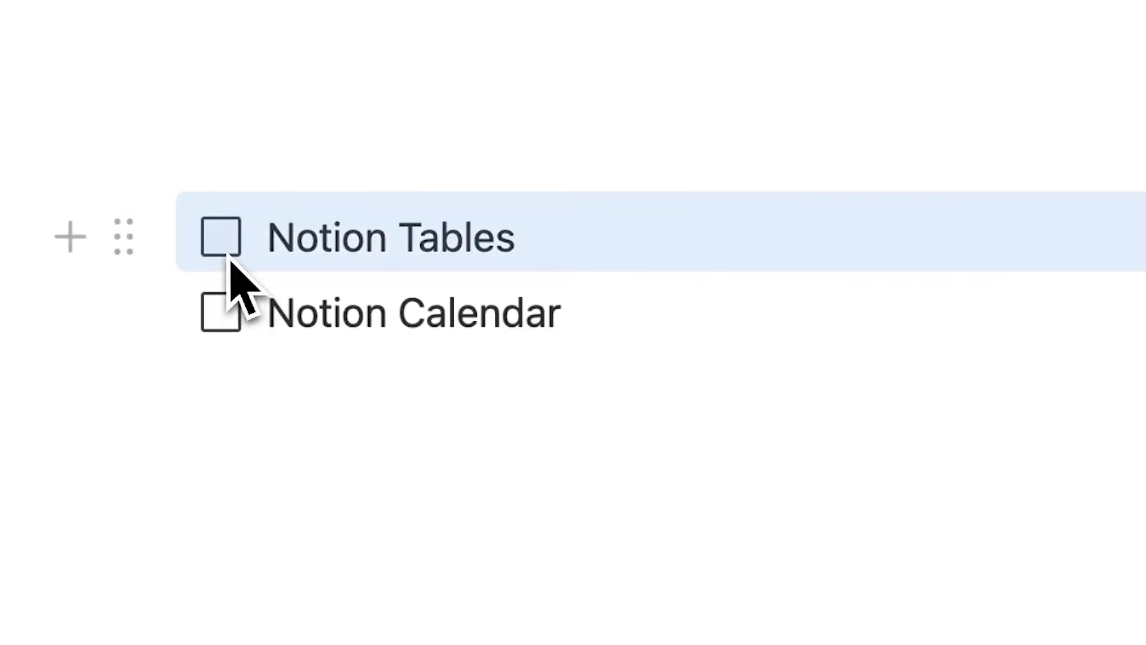
- Check off Notion Tables and Notion Calendar in the to-do list and add a Notion Templates item
click(227, 253)
click(221, 312)
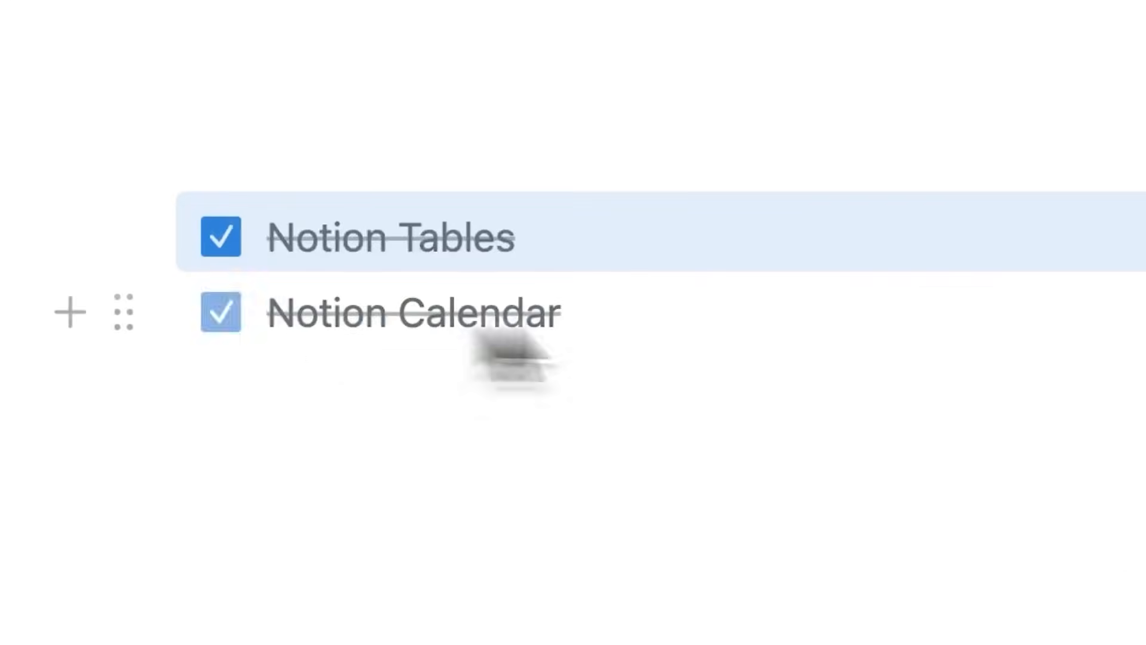
key(Return)
text(Notion Templa)
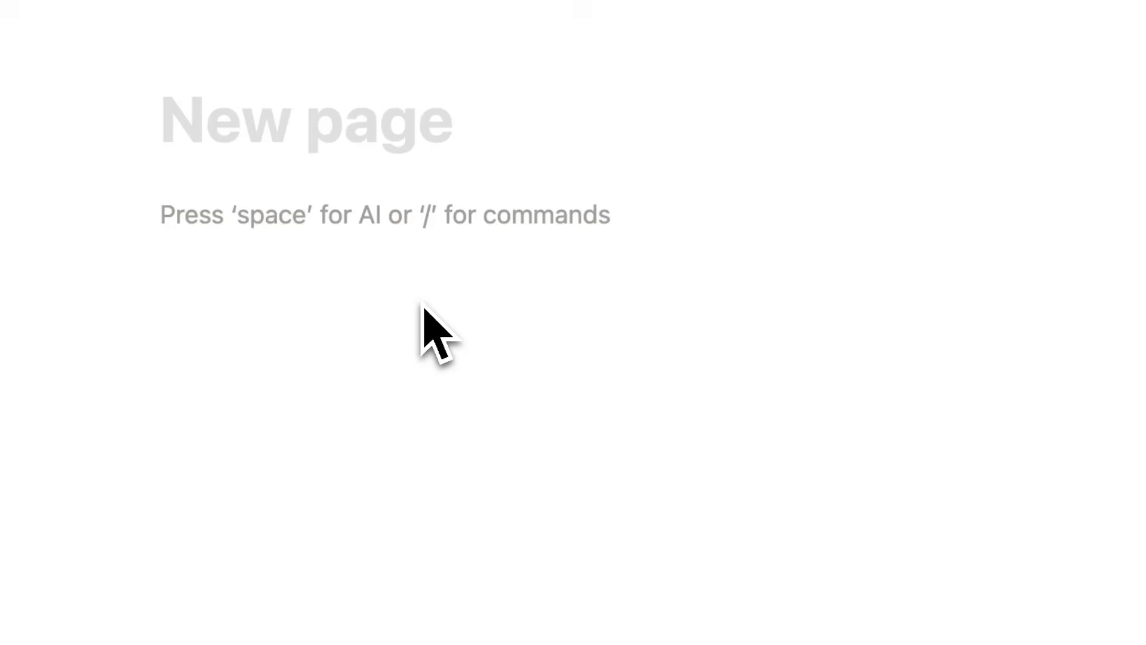
- Insert a table view database on the new page and dismiss the data source suggestions
text(/)
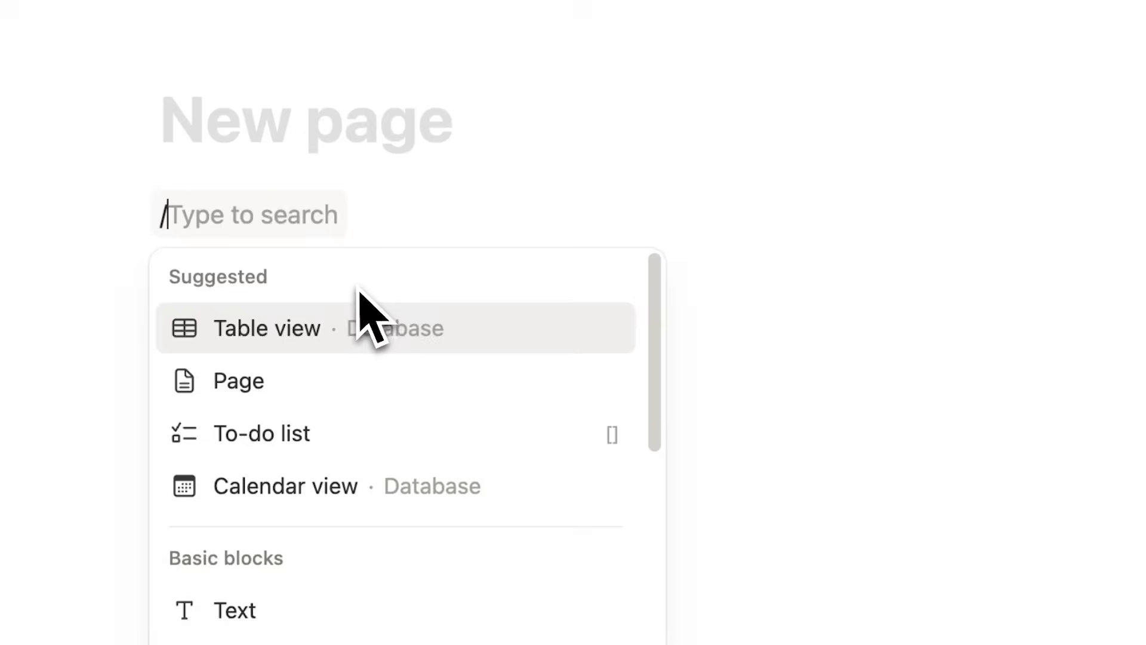
text(table)
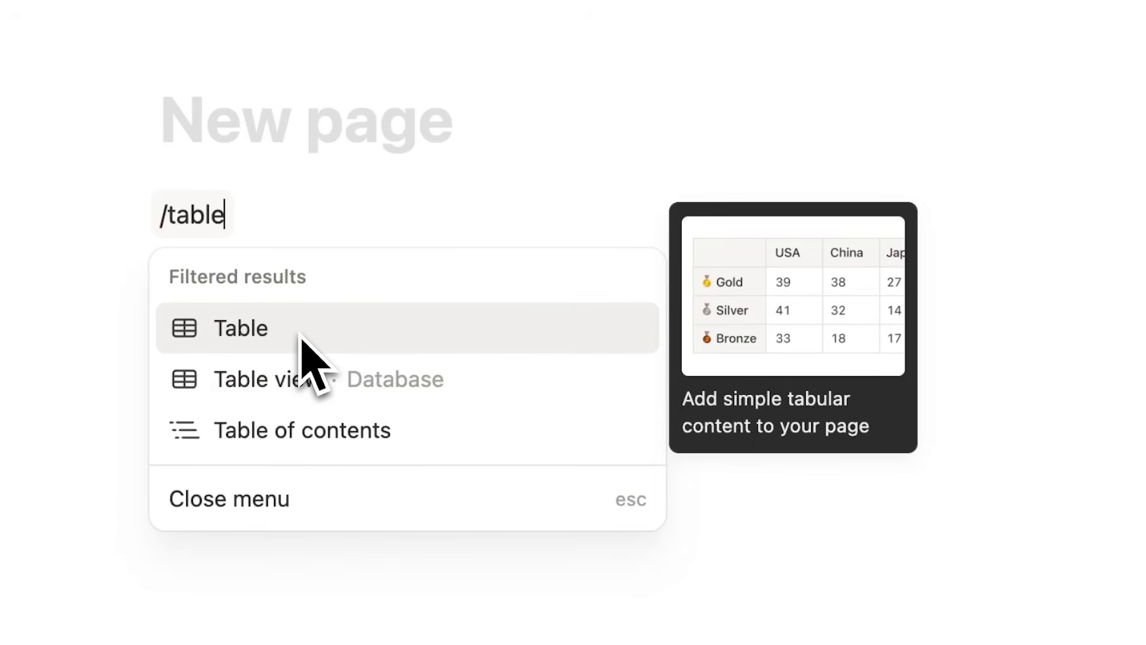
click(273, 397)
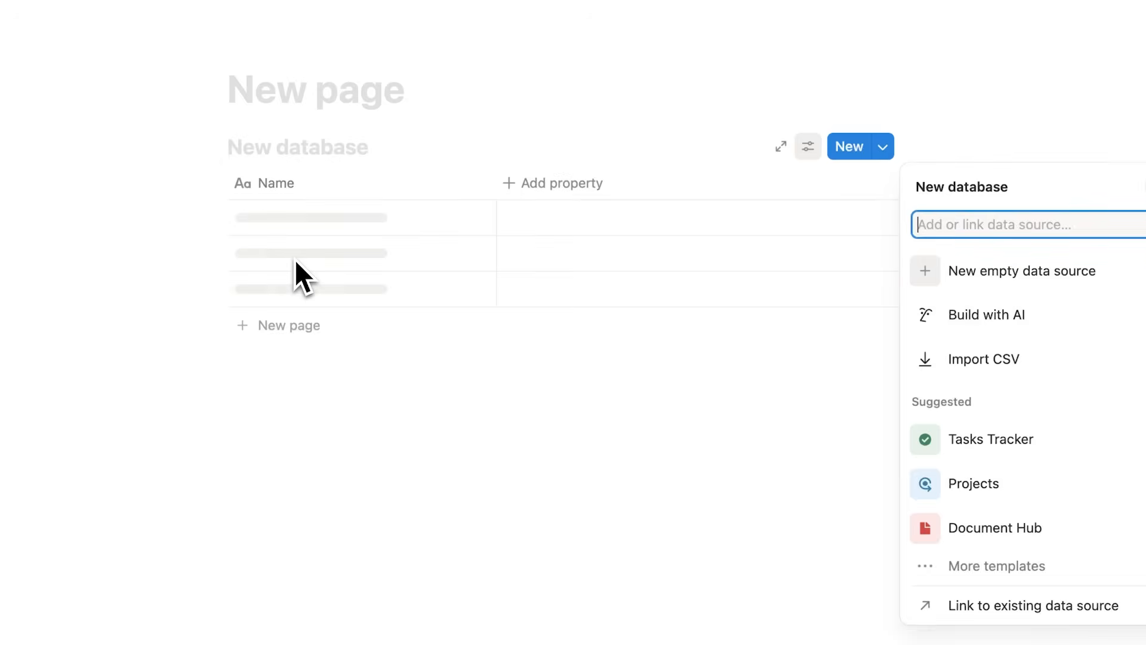
click(294, 259)
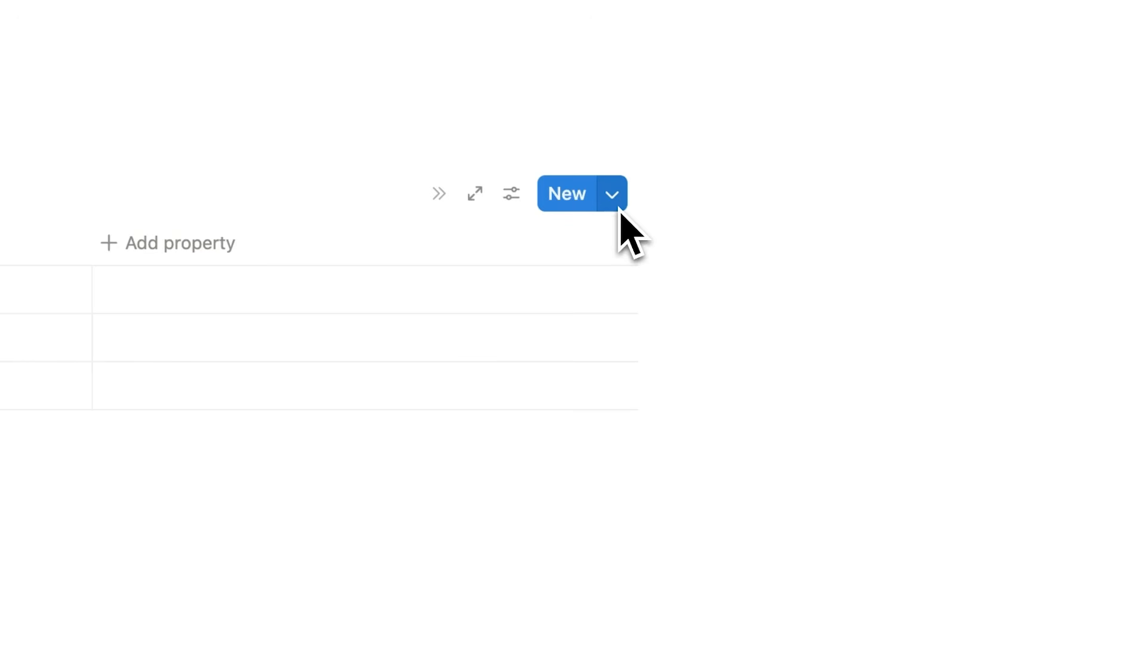
- Start a new page template for the table database and title the database Journal
click(613, 194)
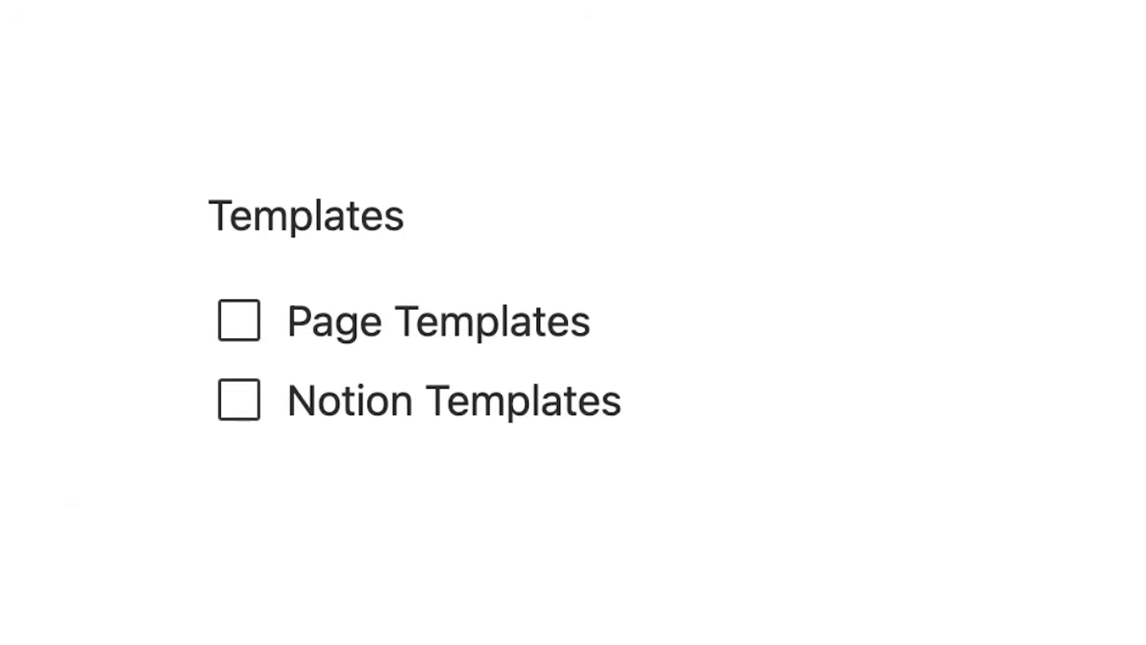
click(258, 331)
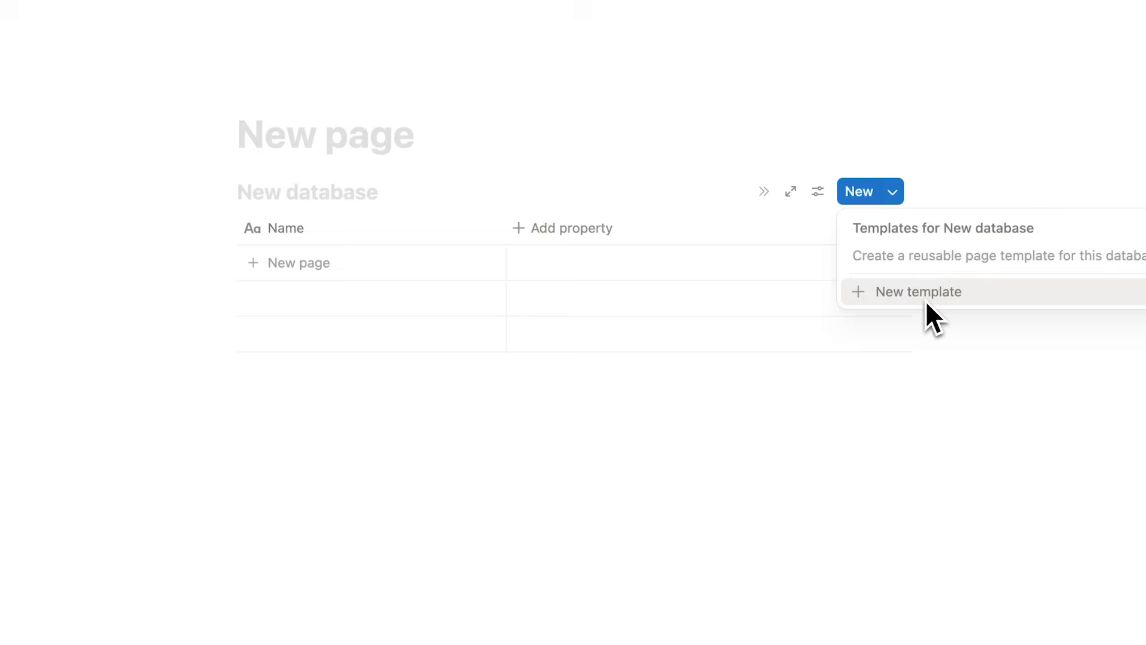
click(925, 295)
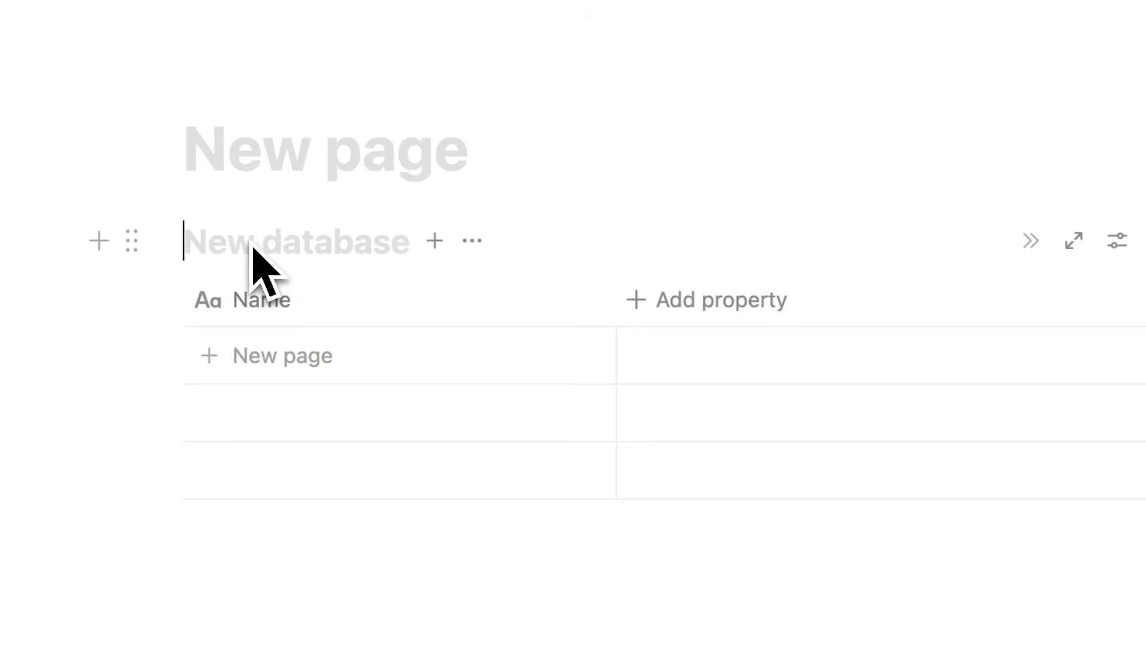
text(Jour)
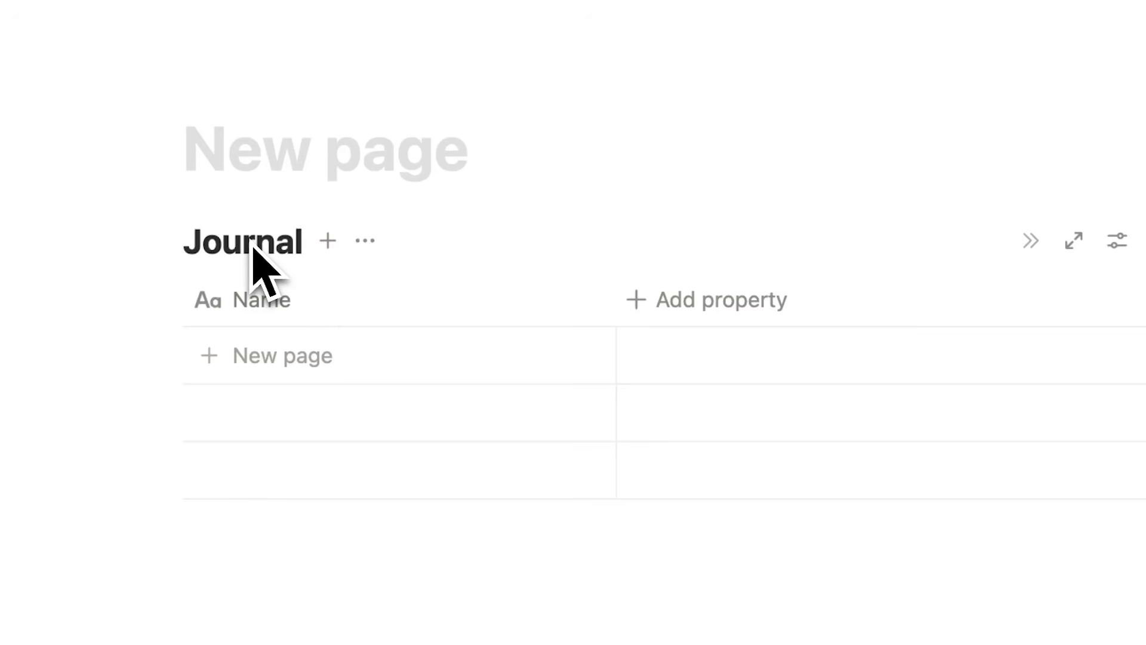
text(nal)
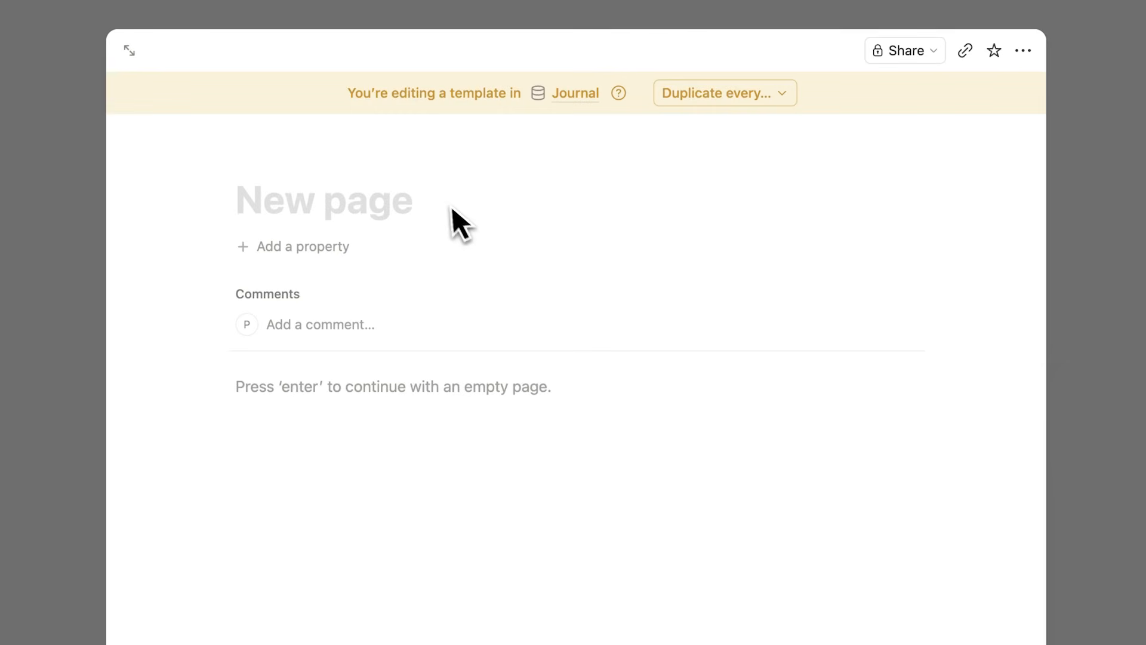
- Title the database template New Journal Entry
text(New Journal )
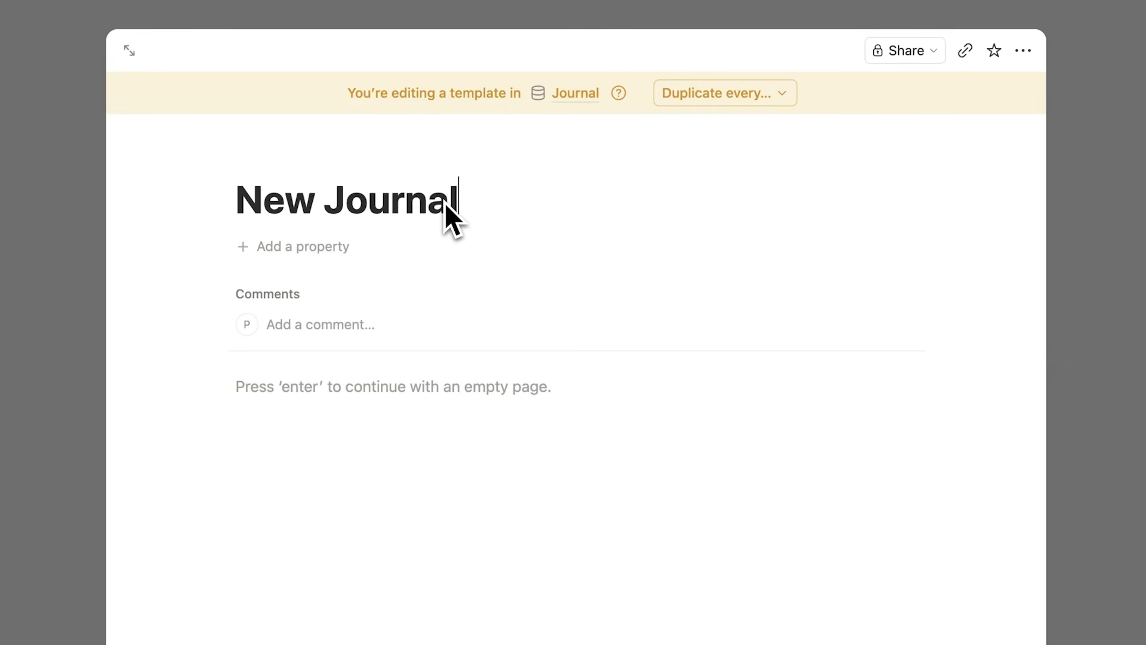
text(Entry)
key(Return)
- Write "How do I feel today?" in the template's body and insert a divider below it
text(How)
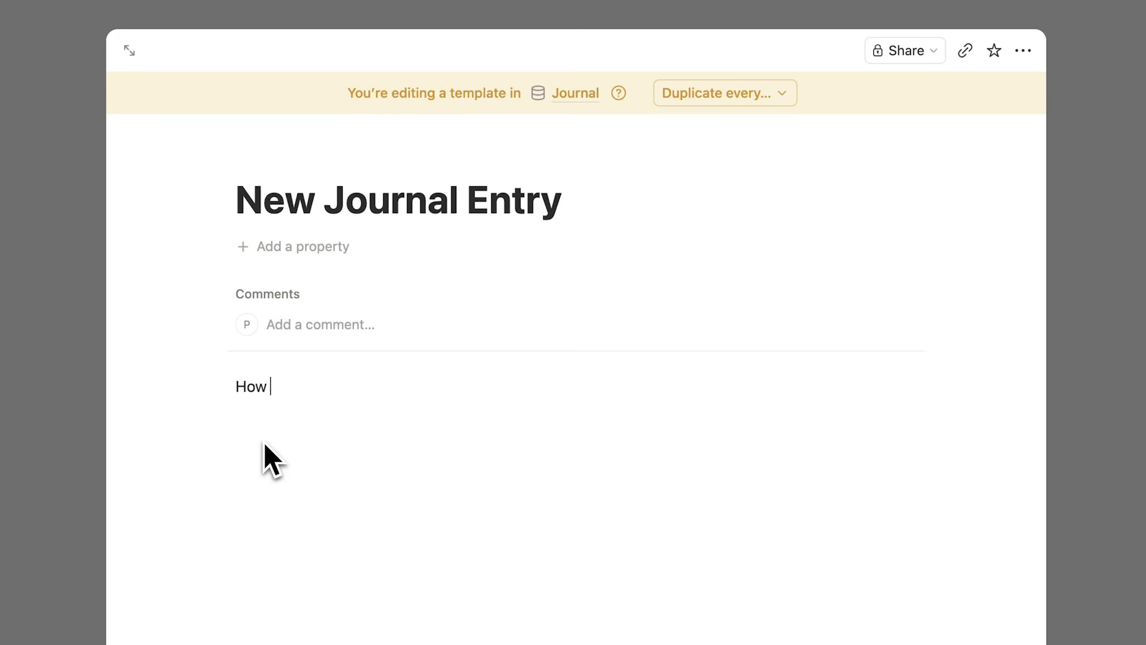
text( do I feel today?)
key(Return)
text(/div)
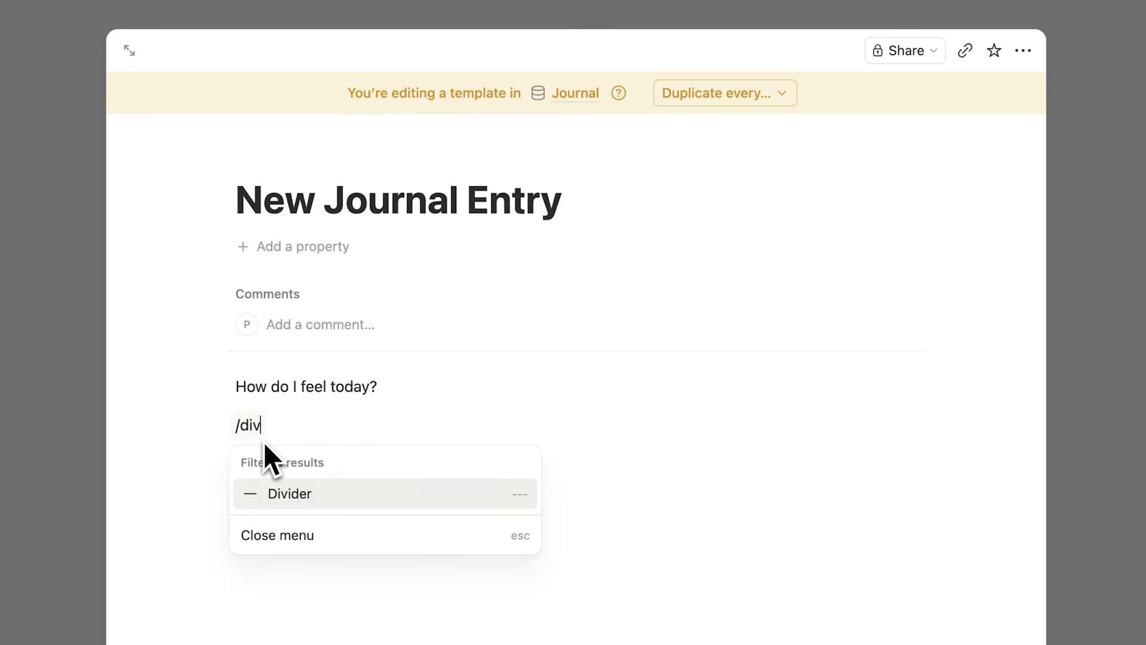
key(Return)
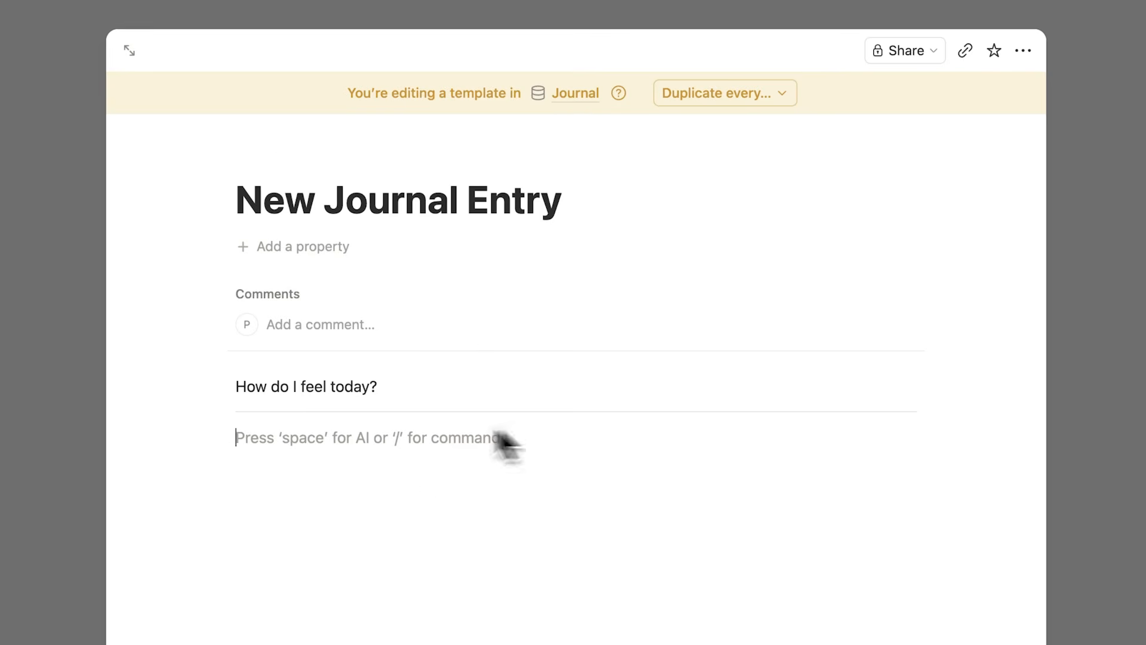
- Browse the block types available below the divider without inserting any, and clear the extra blank lines
key(Return)
text(/)
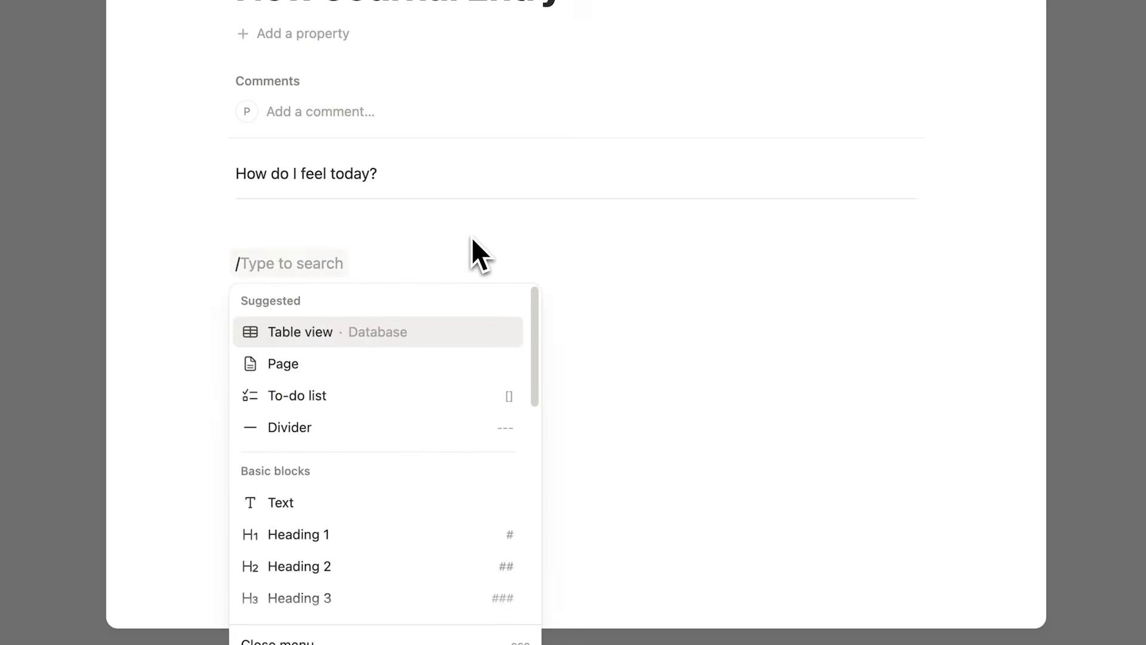
drag(535, 310, 535, 414)
key(Escape)
key(BackSpace)
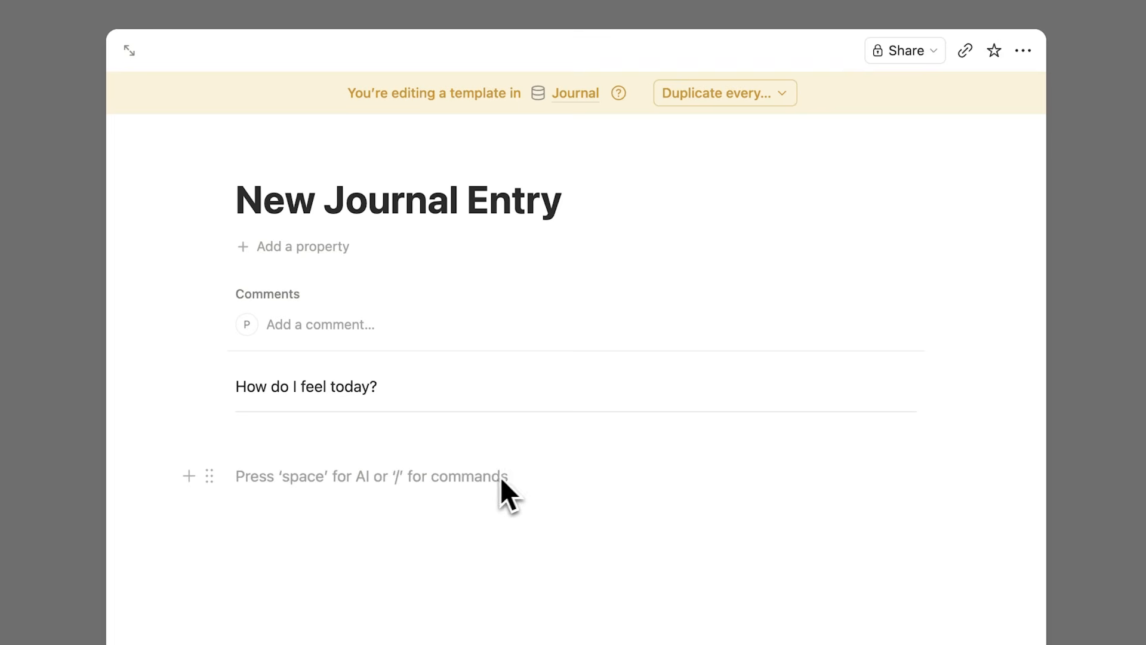
key(BackSpace)
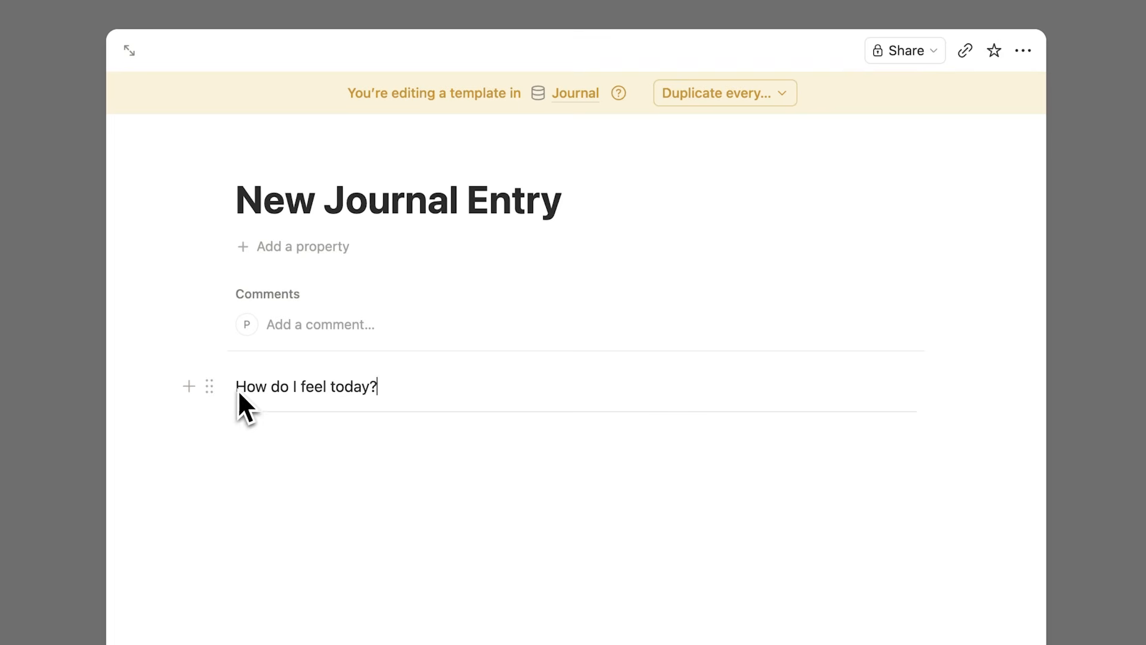
- Make the "How do I feel today?" question in the template bold
drag(237, 390, 414, 382)
key(ctrl+b)
click(357, 457)
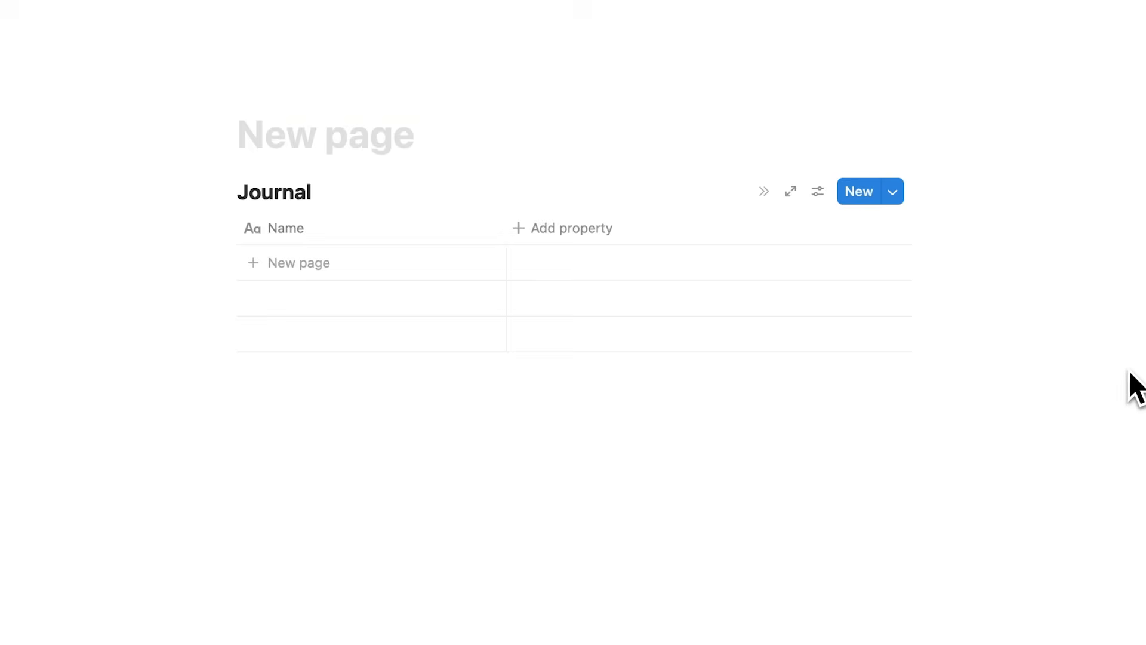
- Check the list of templates available for the Journal database and close it
click(892, 191)
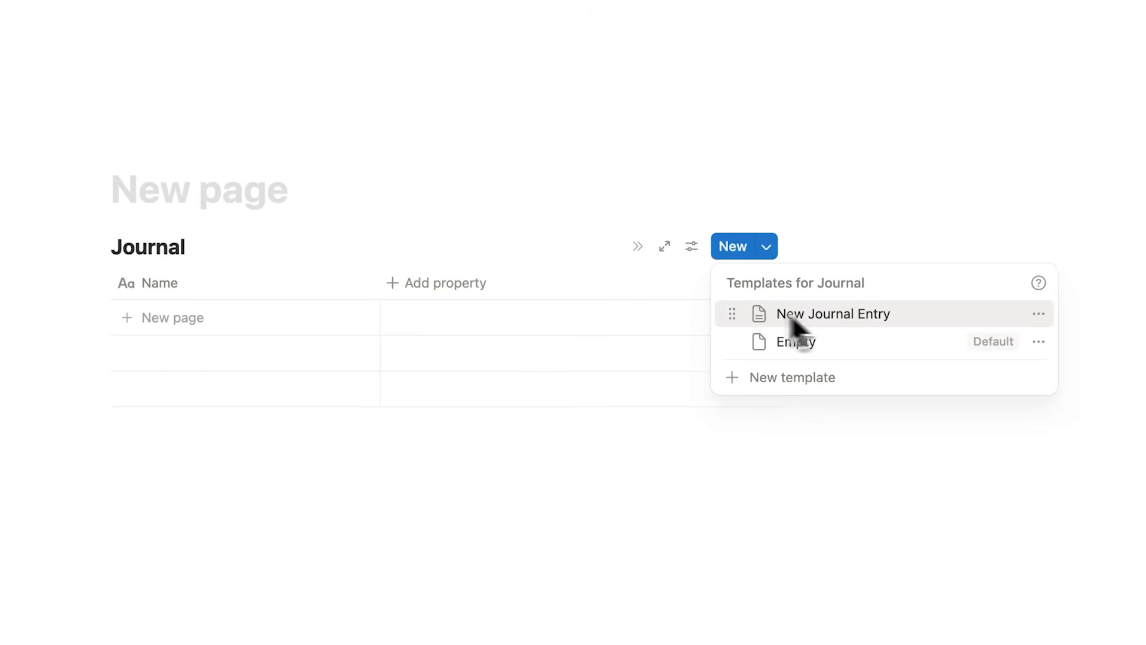
click(460, 541)
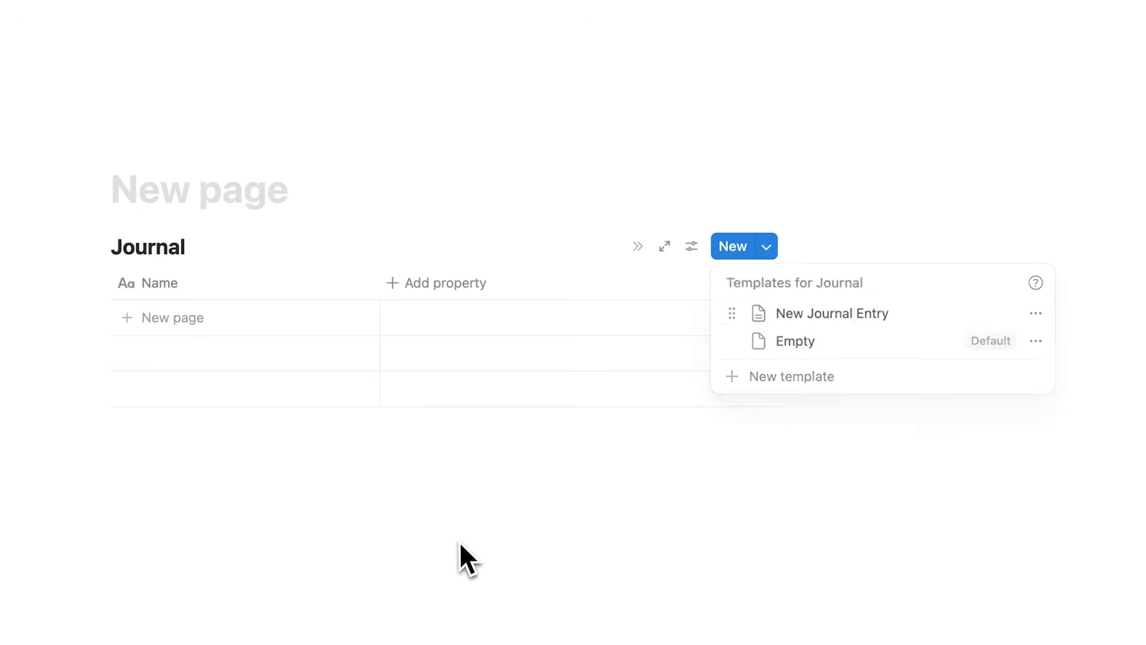
- Create a page in the Journal database and apply the New Journal Entry template to it
click(162, 322)
key(Escape)
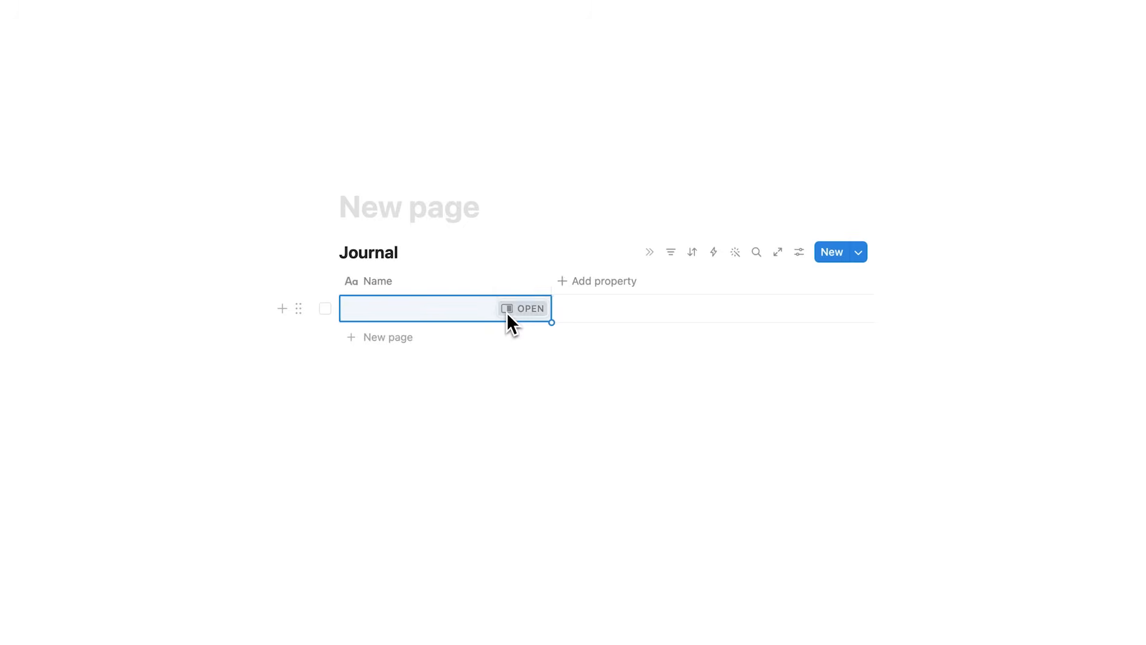
click(508, 315)
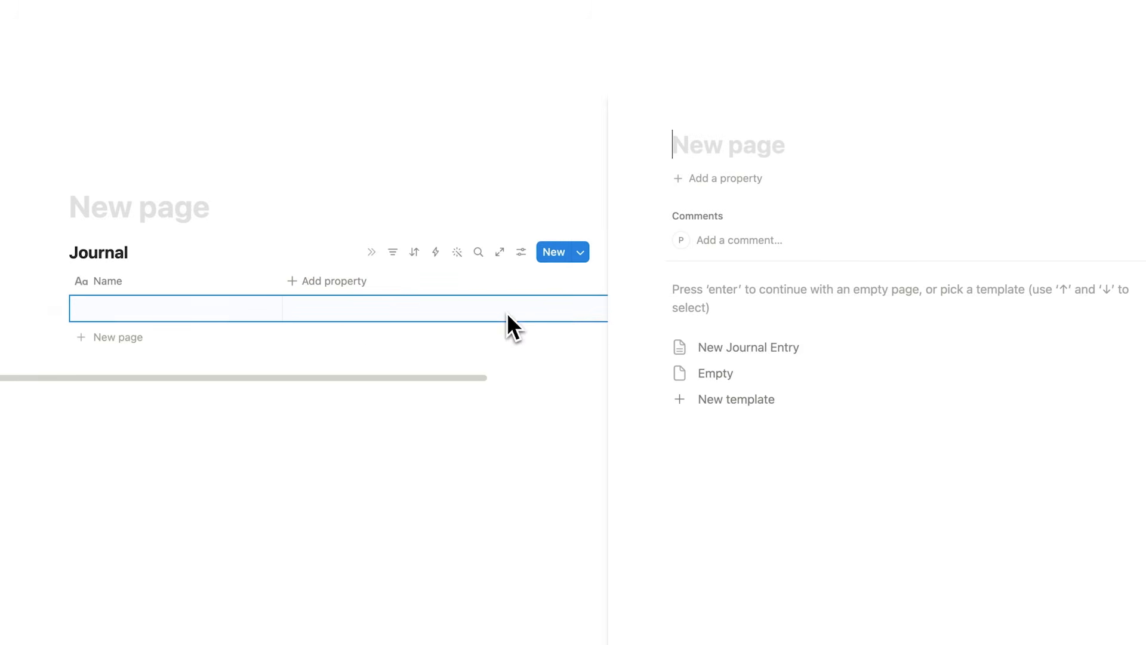
click(779, 352)
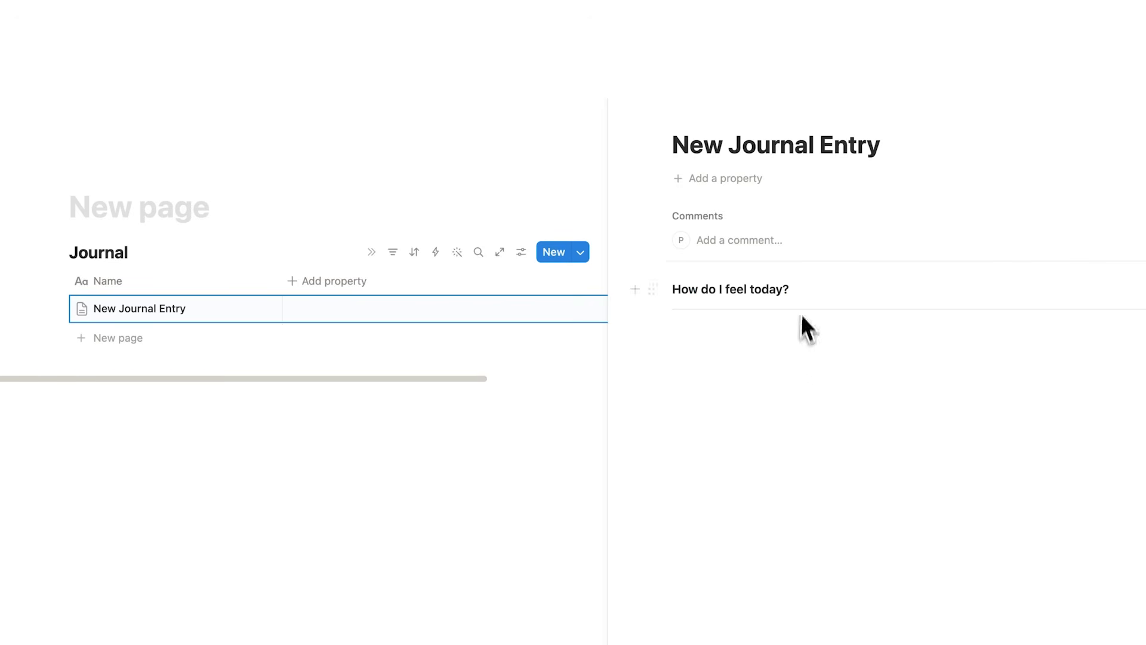
click(794, 341)
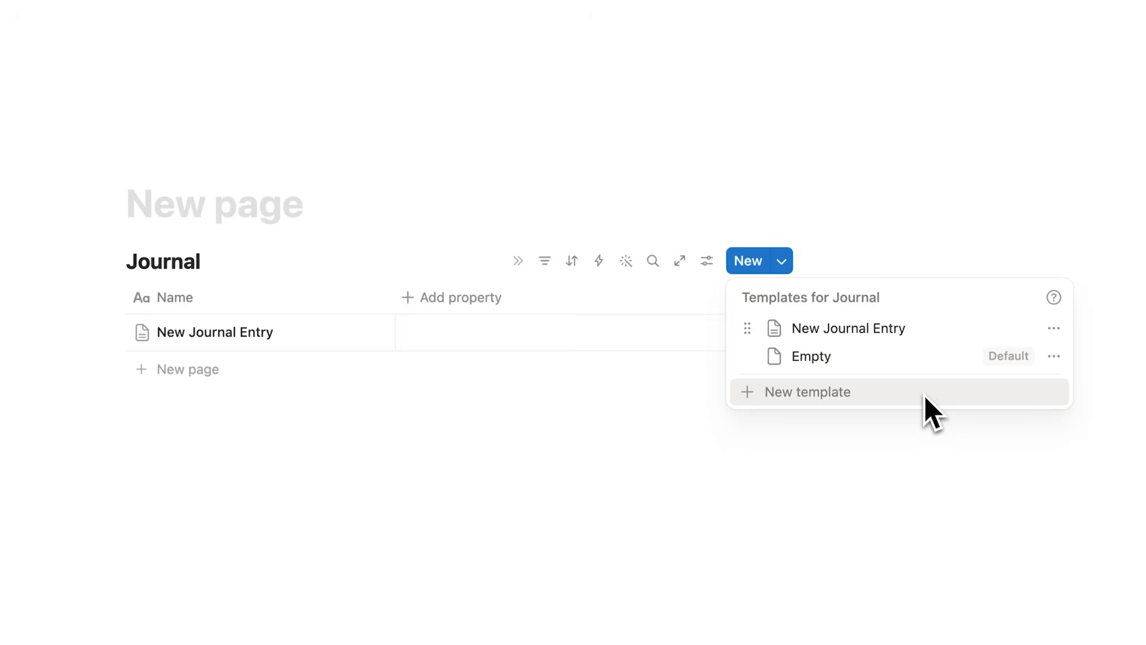
- Complete and check off the "Page Templates (Database Templates)" to-do, and start a "Notion Templates (Full Tem" to-do below it
text((Database Templates)
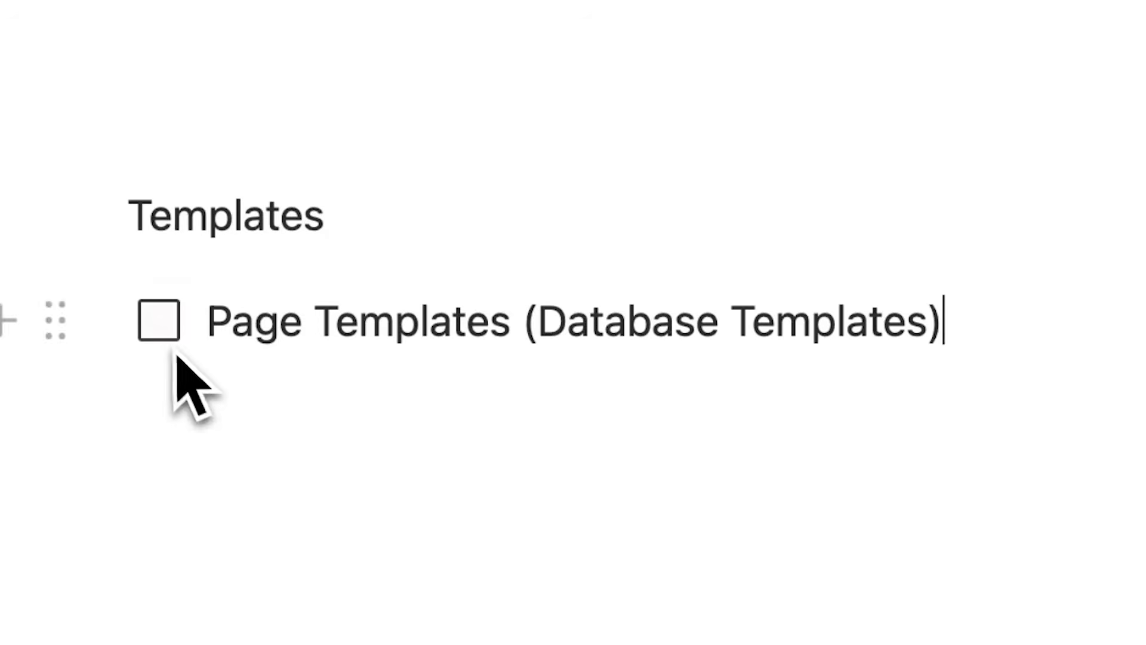
click(158, 321)
key(Return)
text(Notion Templates)
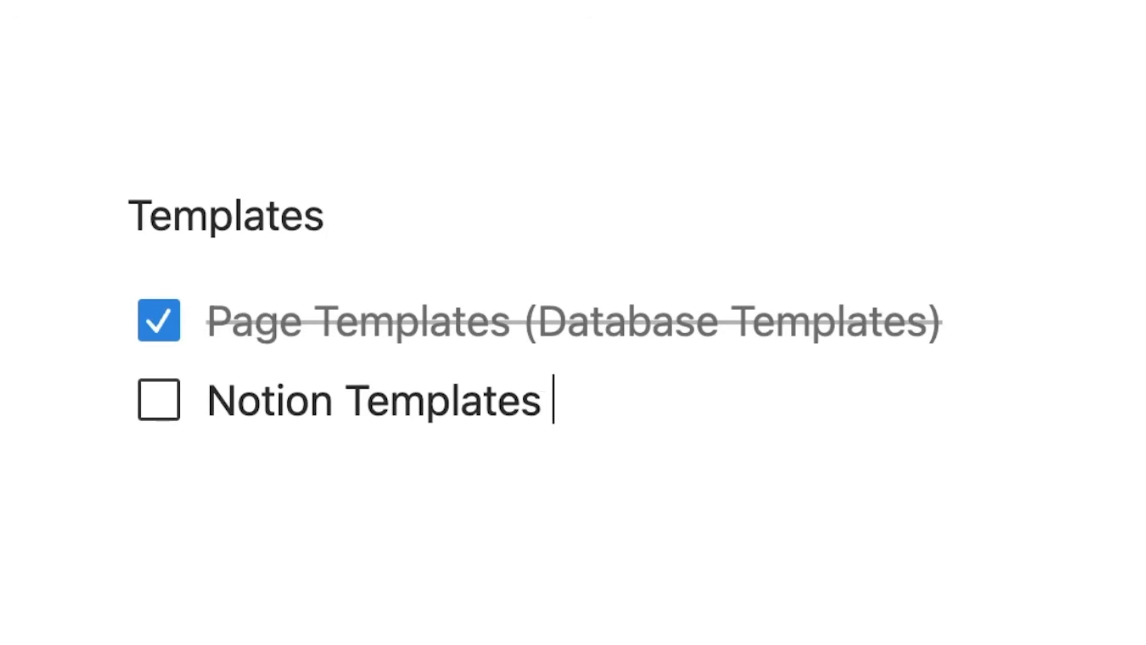
text( (Full Tem)
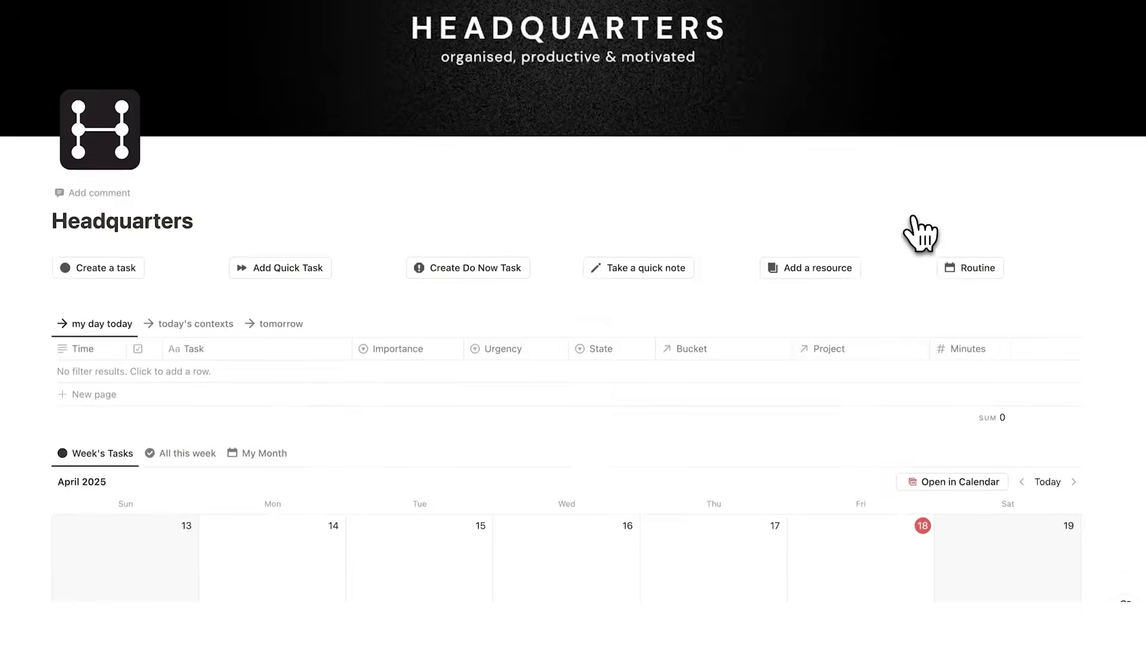
- Link the Research for Report task to the Job bucket and open the Job page in full to examine its tasks
scroll(916, 235, down, 5)
scroll(919, 233, down, 3)
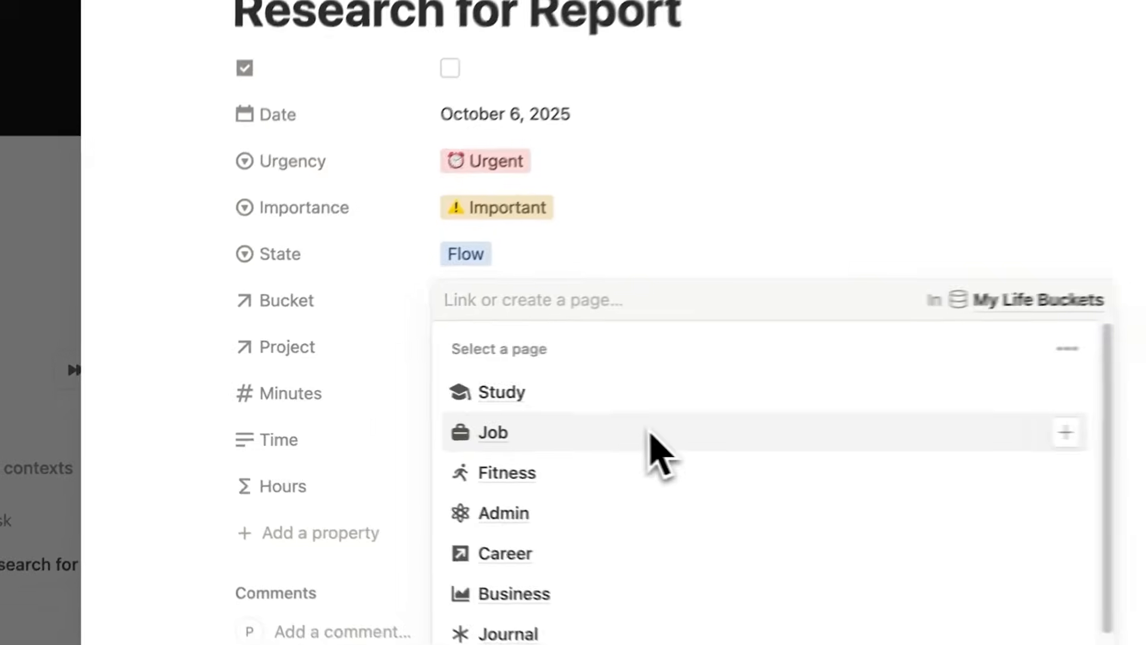
click(647, 433)
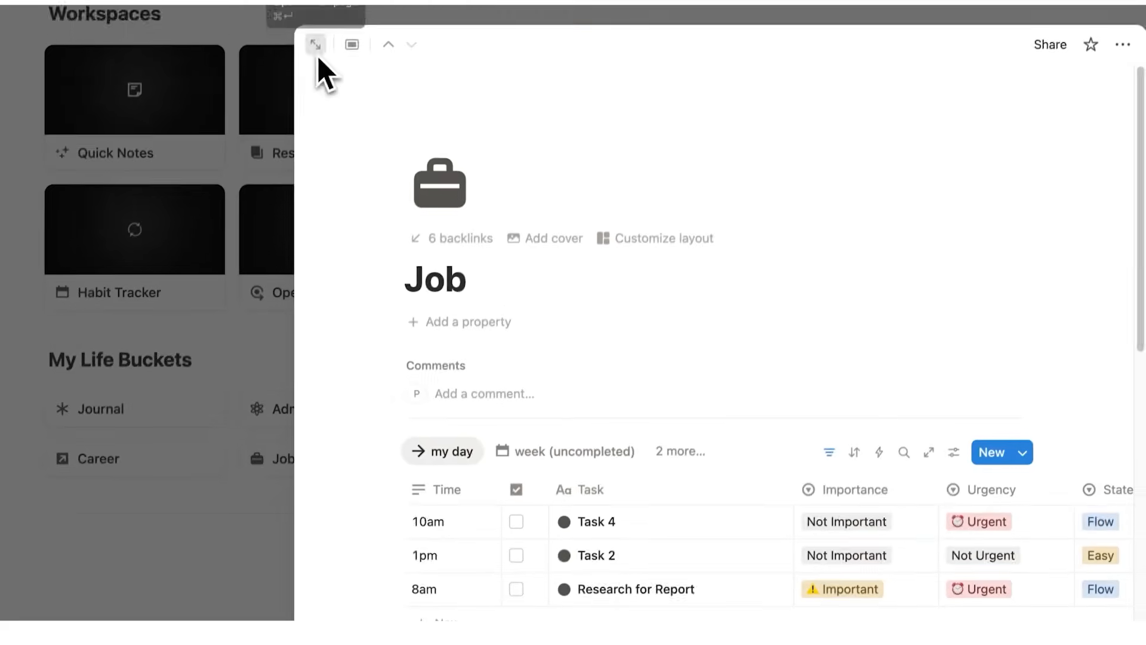
click(315, 44)
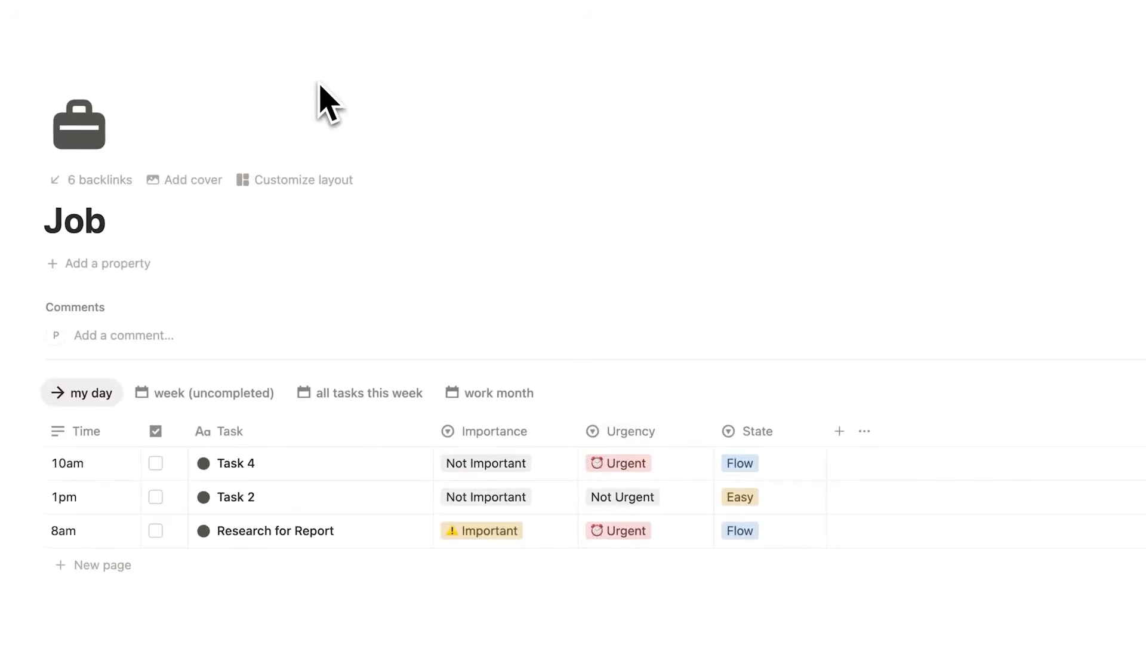
scroll(473, 277, down, 3)
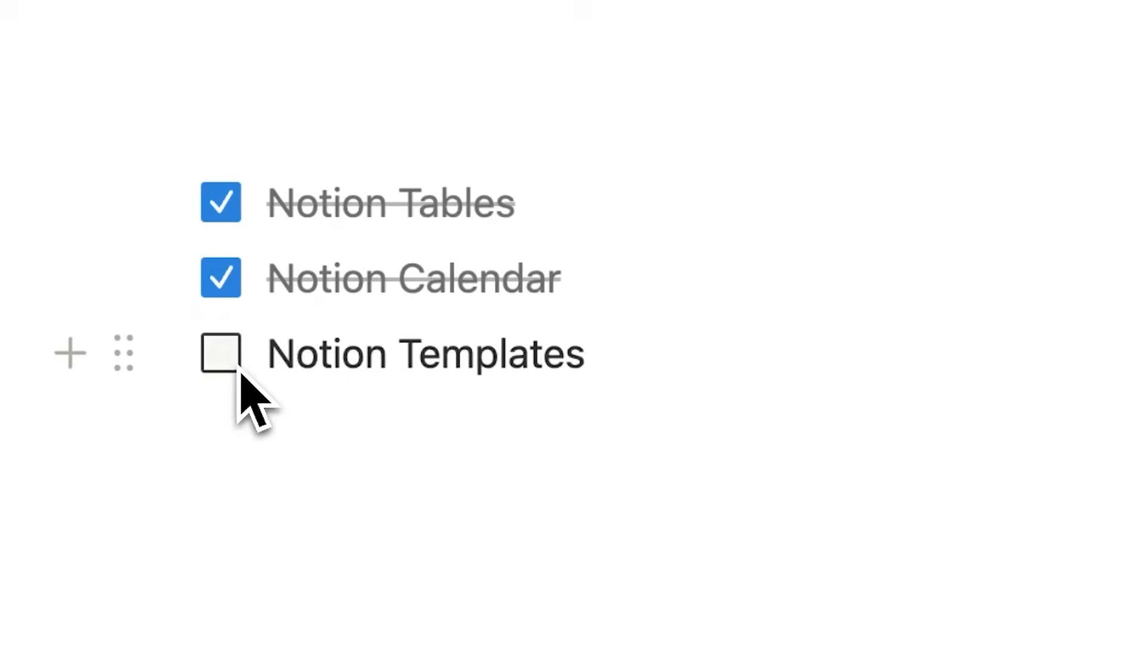
- Check off Notion Templates in the feature checklist and add a "Notion Tabs" to-do
click(222, 352)
key(Return)
text(Not)
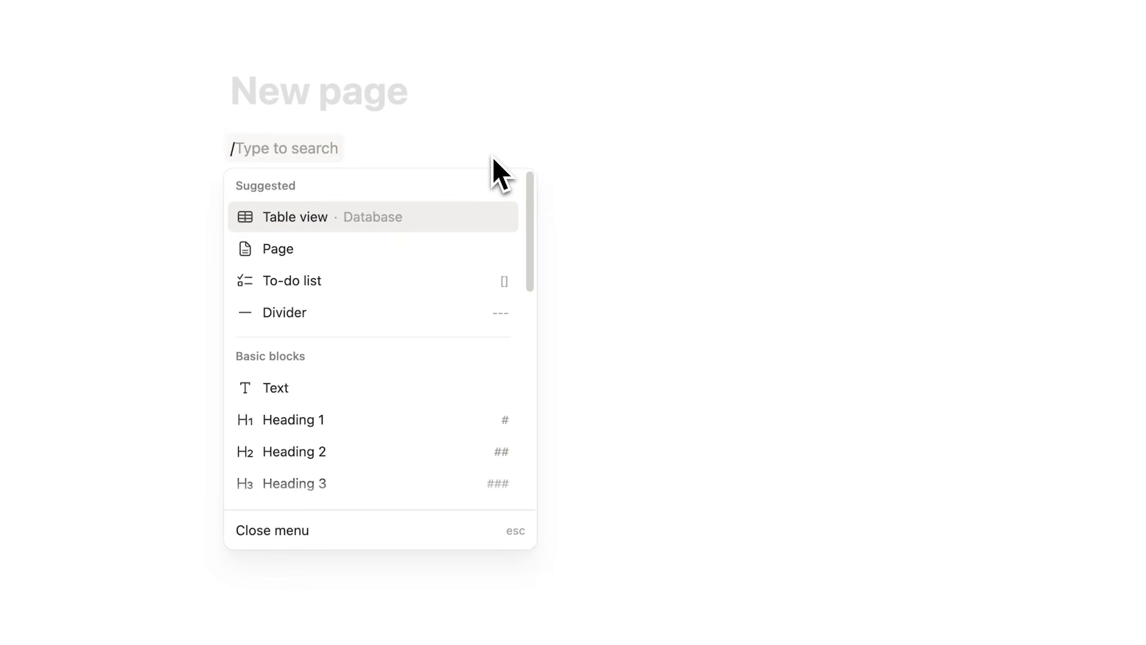
- Look through the available block types and insert a tabs block on the empty page
drag(529, 192, 540, 239)
scroll(540, 251, down, 6)
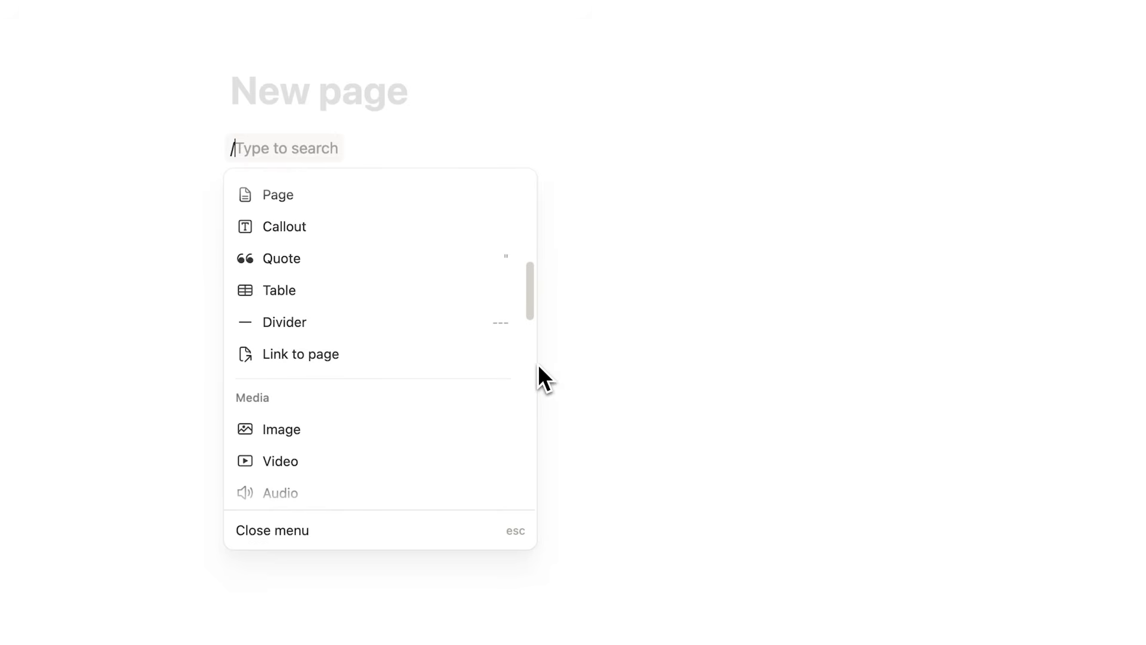
drag(537, 311, 536, 436)
scroll(535, 435, down, 10)
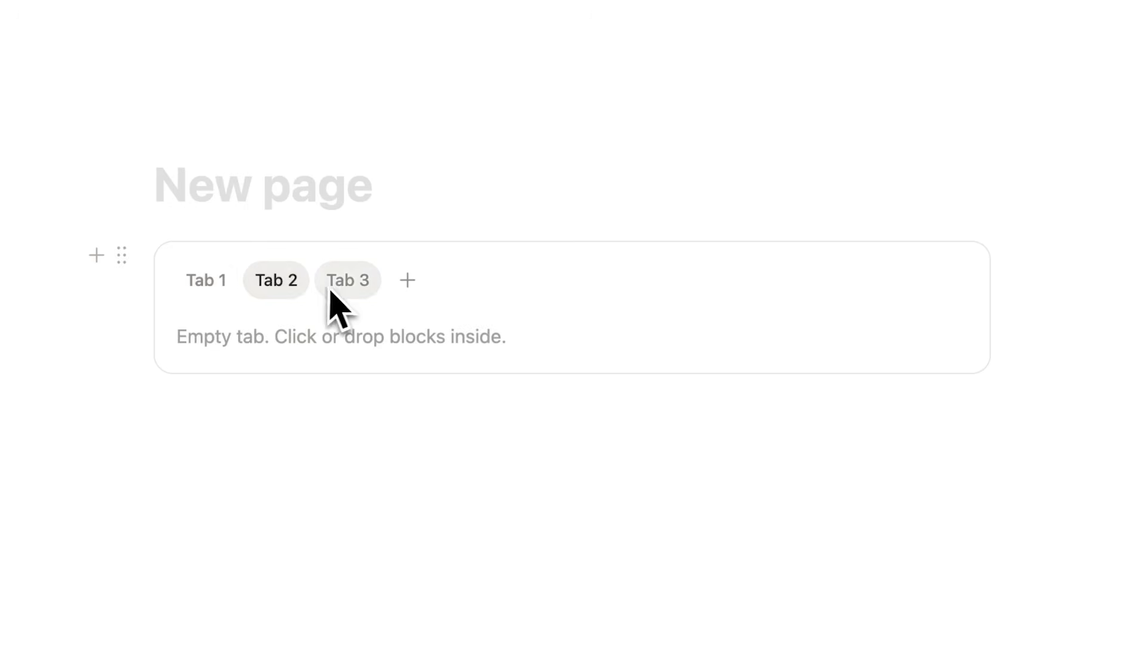
- Switch through the three tabs of the block and write "text here" in Tab 1
click(332, 291)
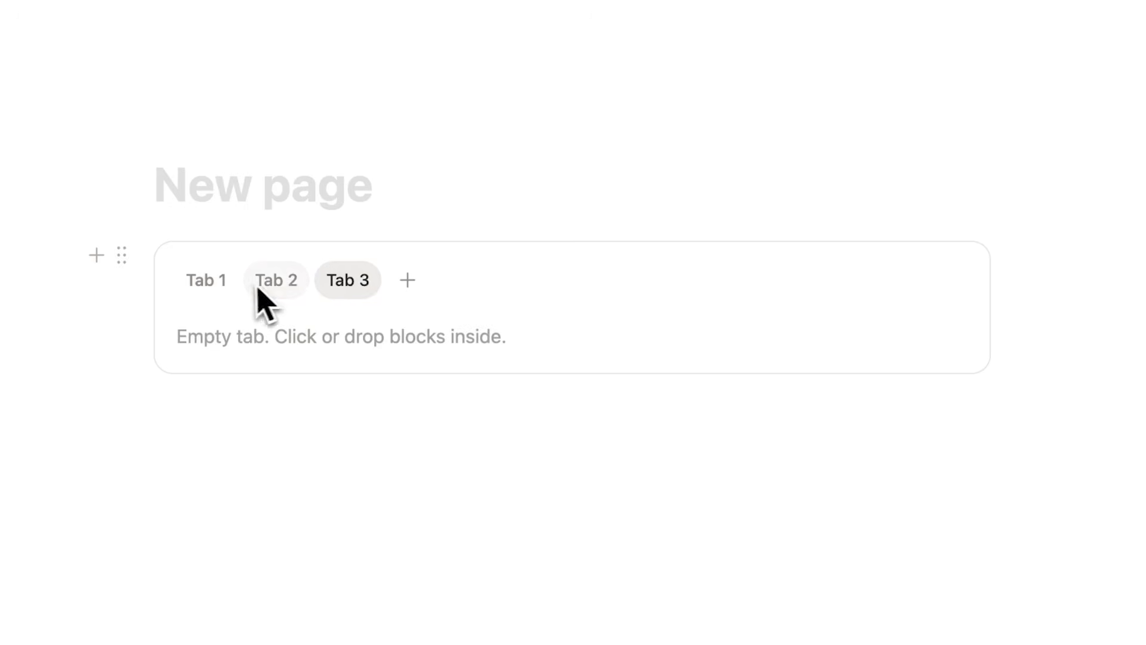
click(259, 292)
click(223, 290)
click(232, 343)
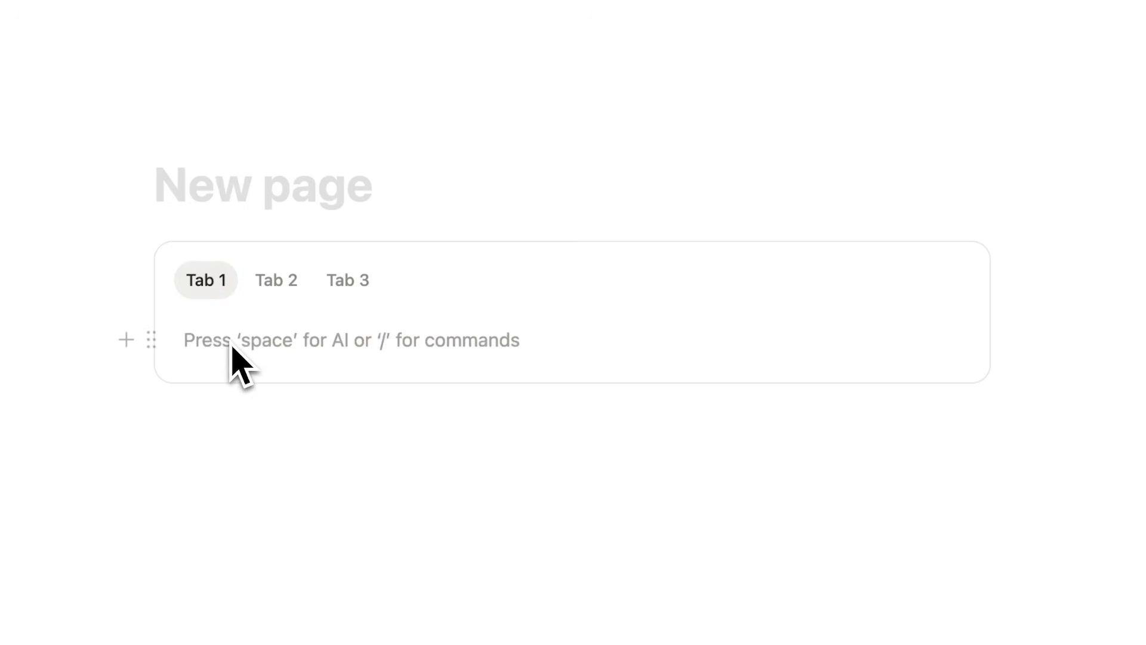
text(text here)
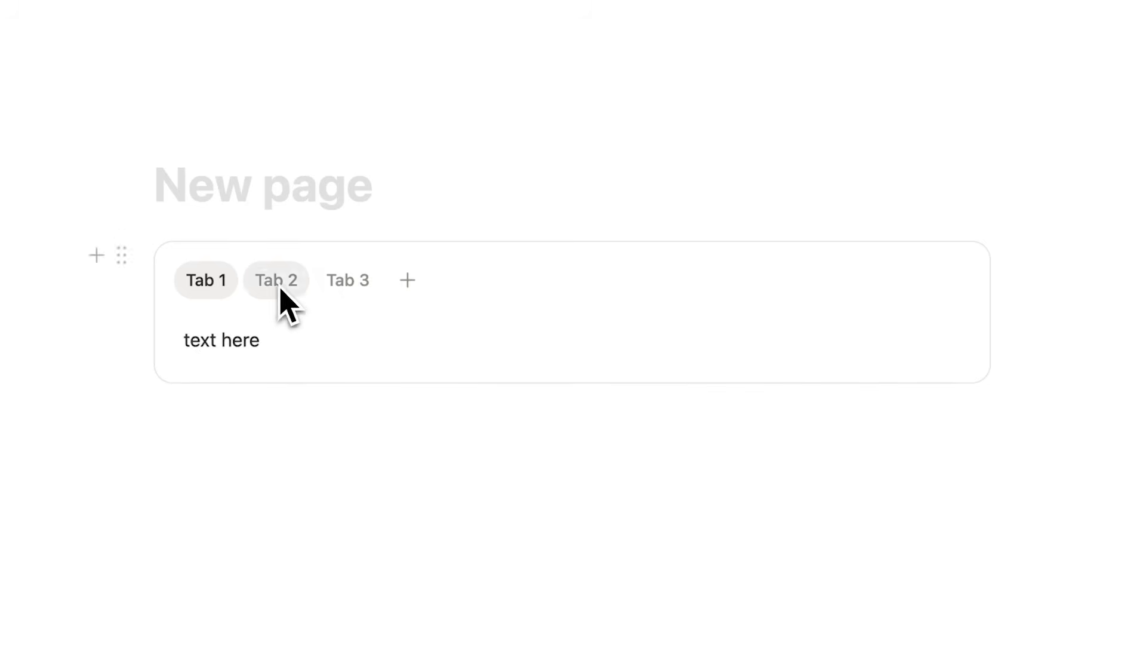
- Write "other text here" in Tab 2 and start a new line below it
click(277, 288)
click(254, 348)
text(other)
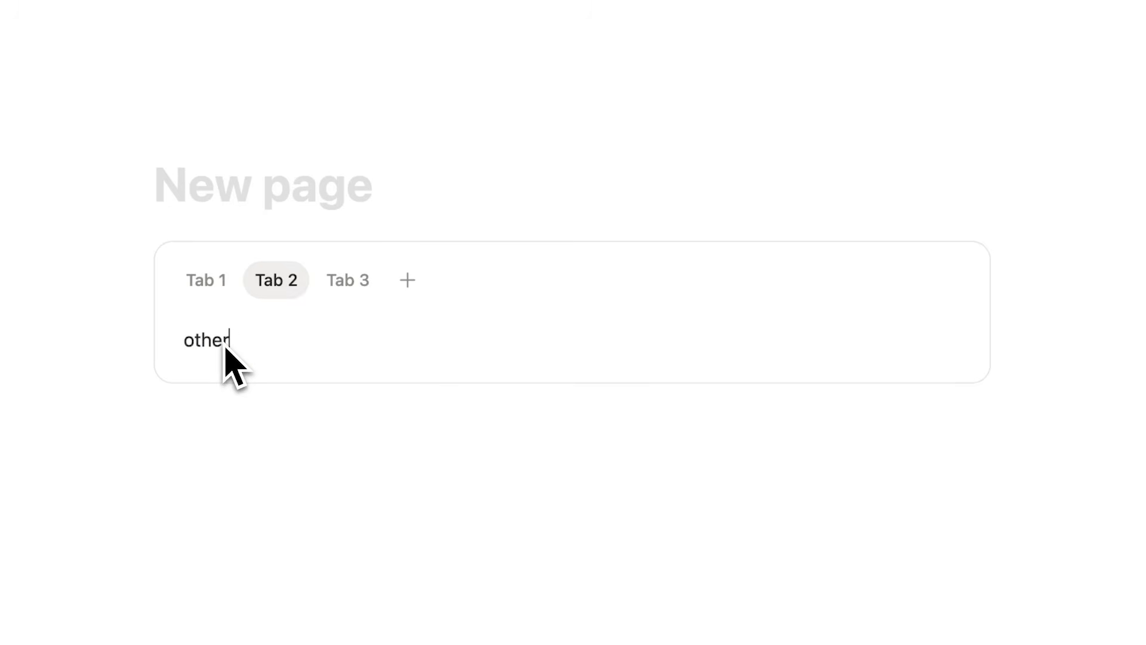
text( text here)
key(Return)
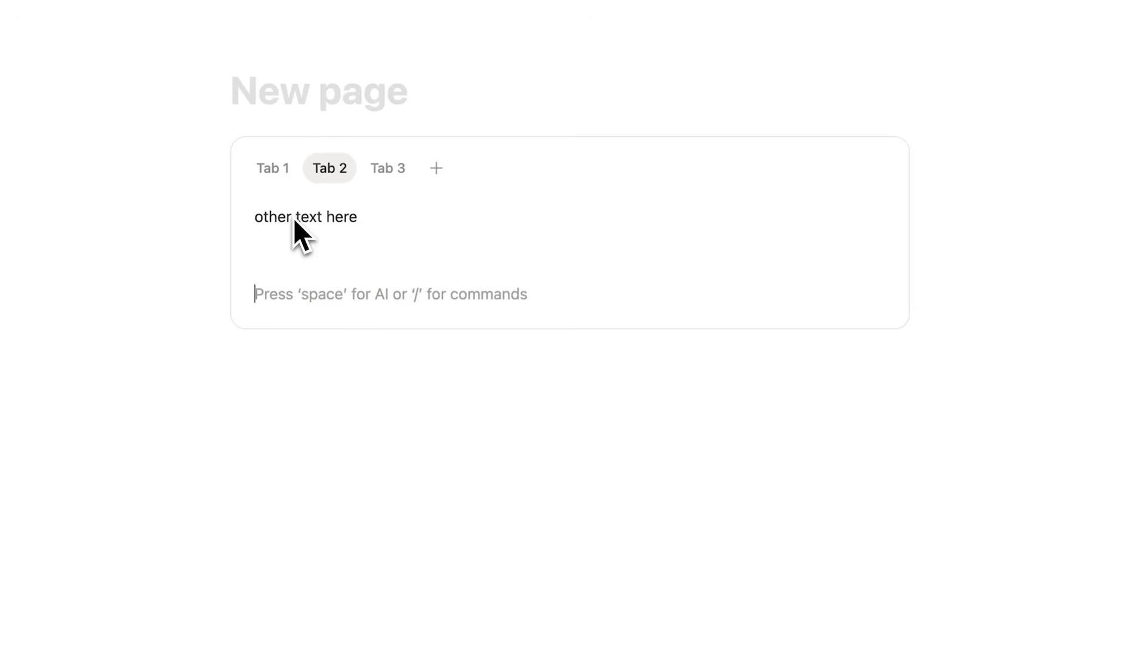
- Browse the block types available inside Tab 2 without inserting any
text(/)
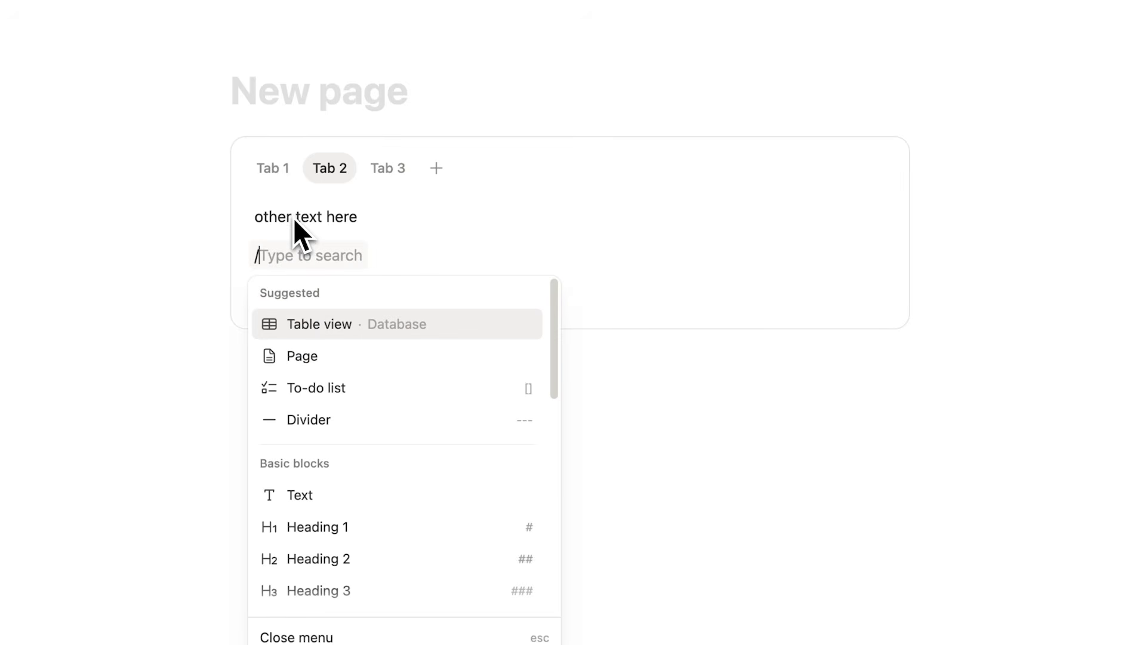
drag(553, 296, 553, 455)
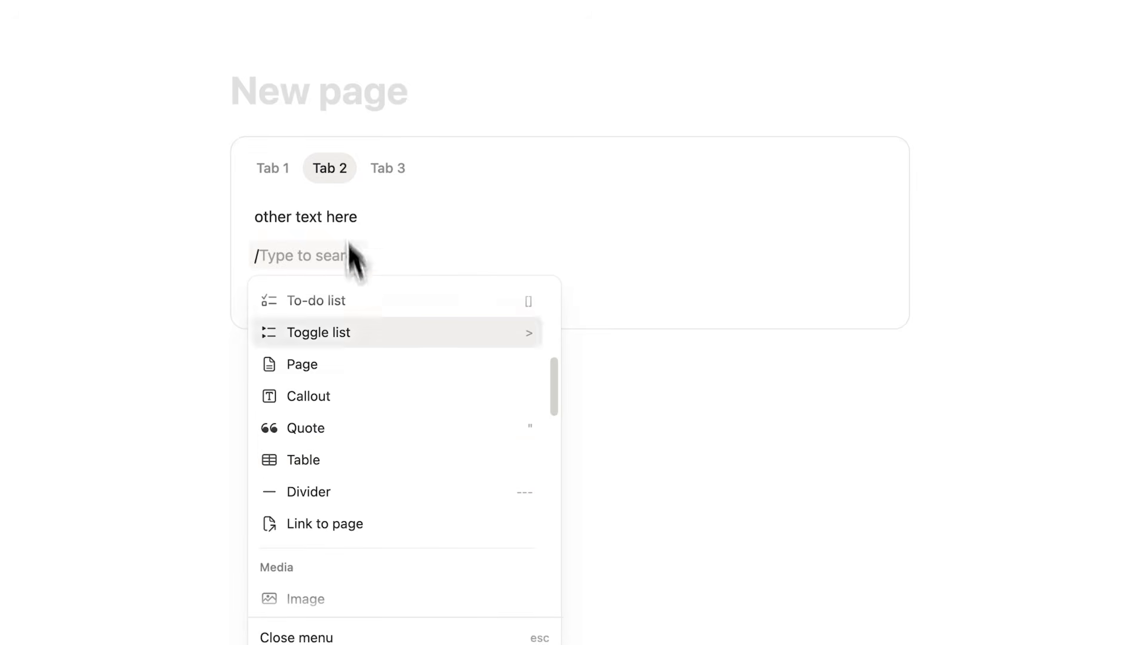
scroll(366, 385, down, 4)
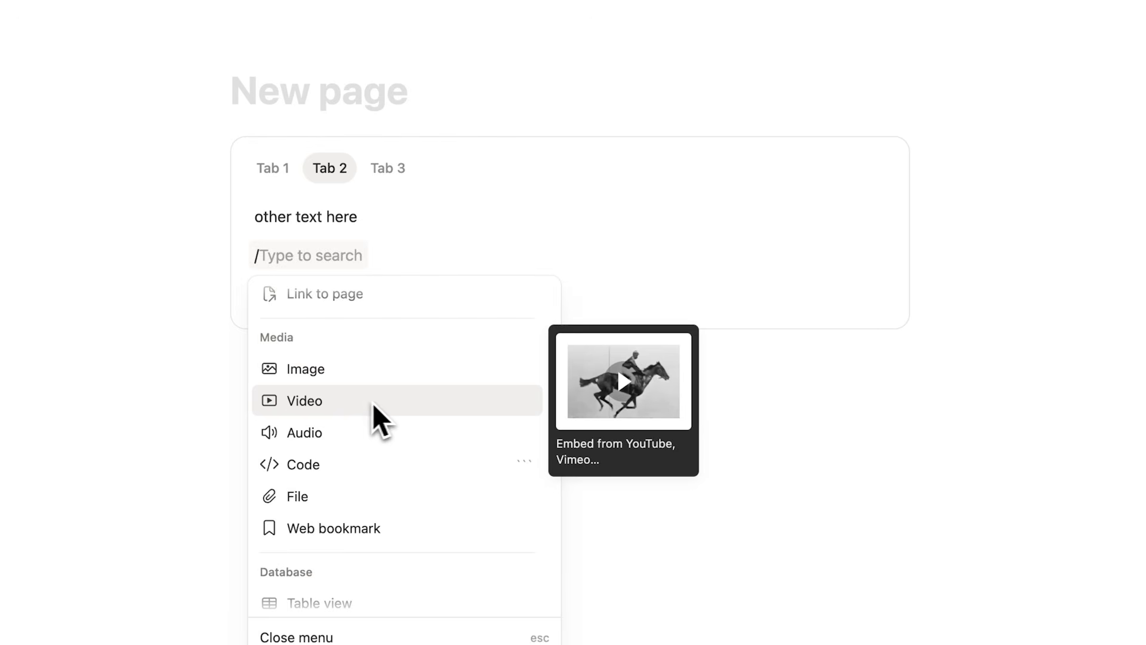
scroll(377, 403, down, 6)
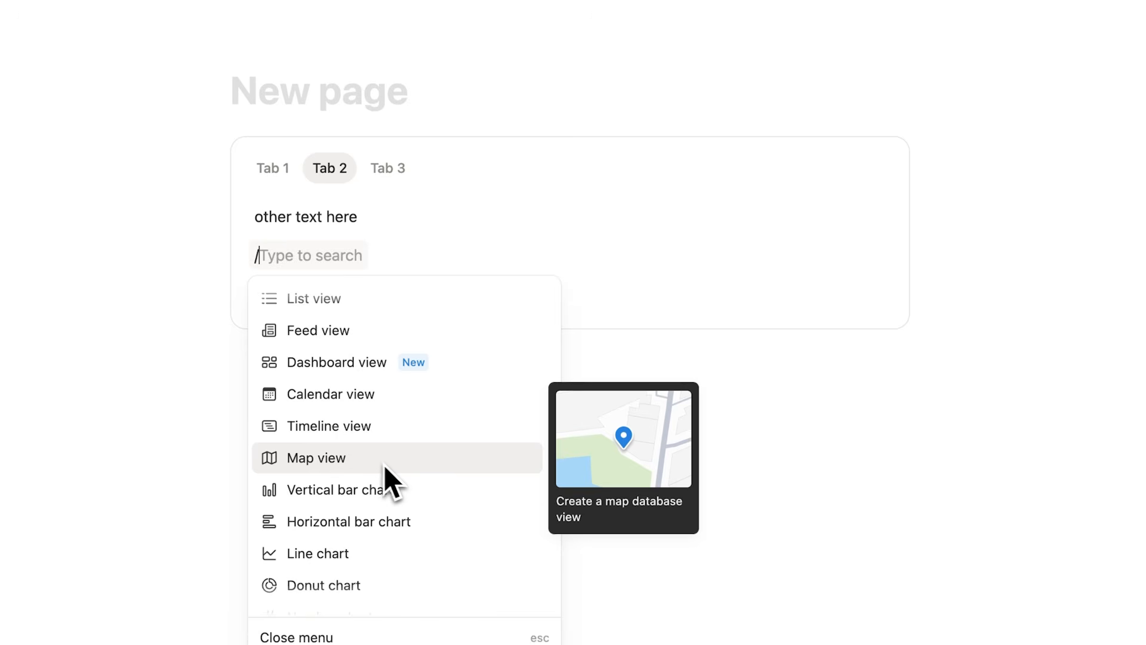
click(341, 225)
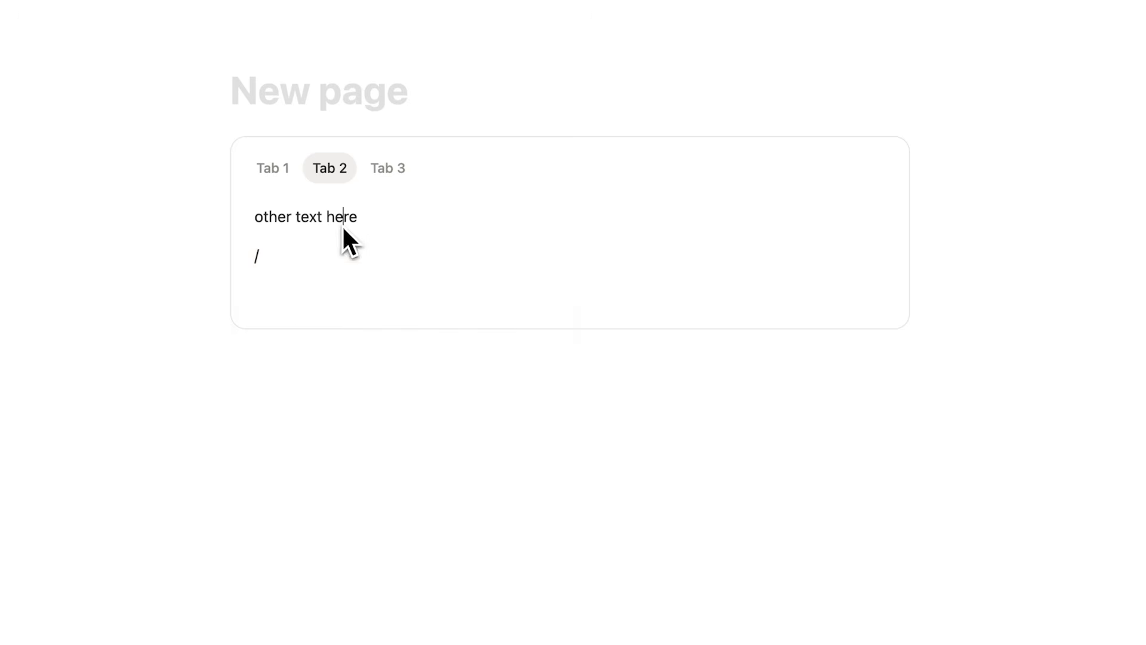
- Switch between Tab 1, Tab 2 and Tab 3 to compare their contents, ending on Tab 3
click(295, 174)
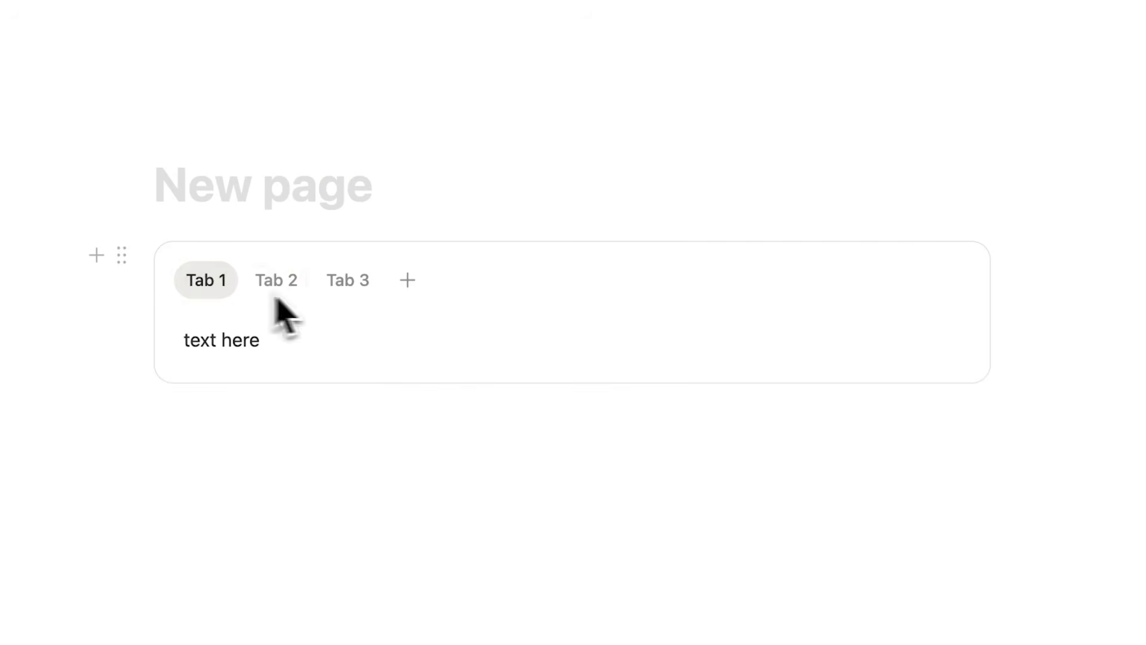
click(328, 178)
click(340, 299)
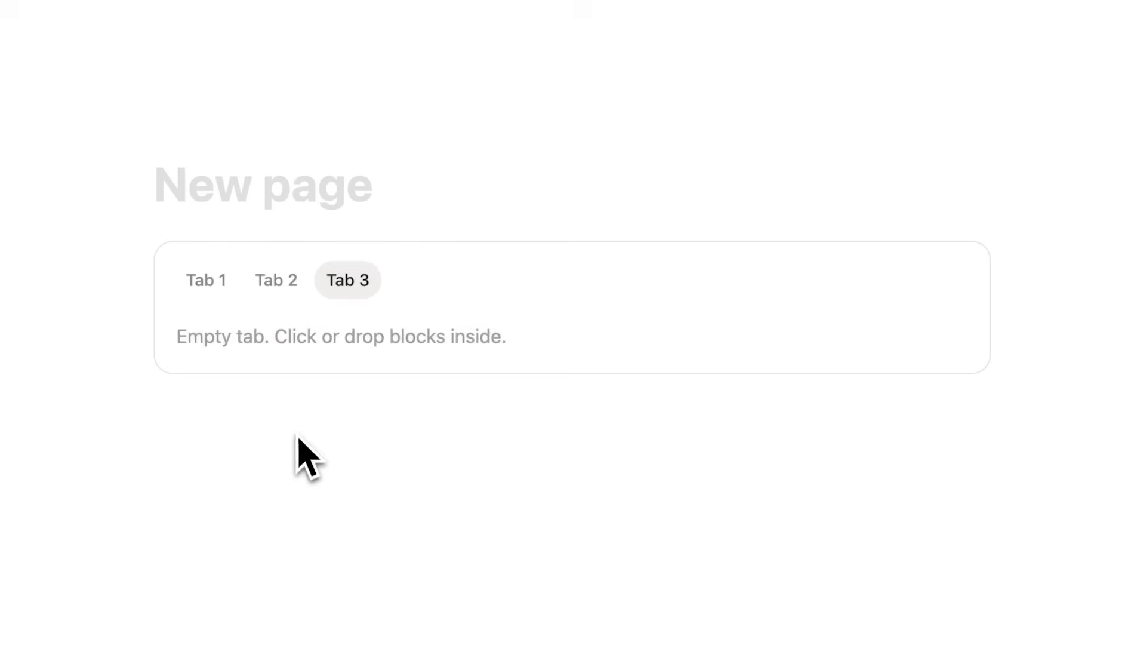
click(282, 287)
click(231, 286)
click(286, 288)
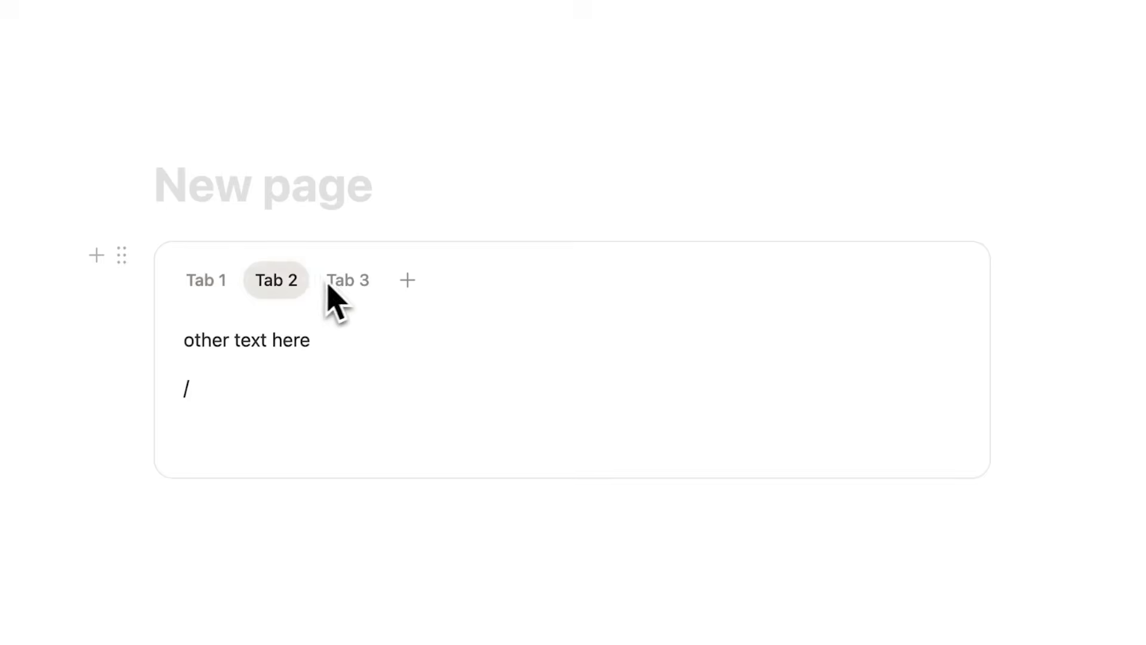
click(330, 291)
- Add a "Notion Tabs (Database" to-do to the checklist and insert a new table view database below the tabs block
click(309, 456)
text(/)
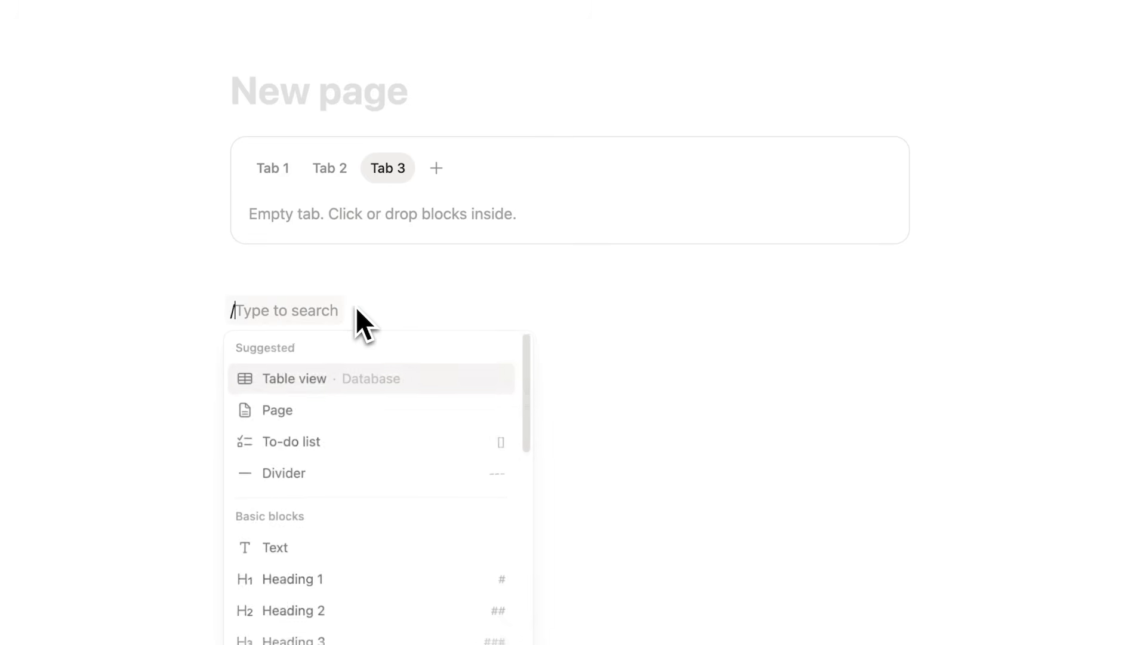
text(databa)
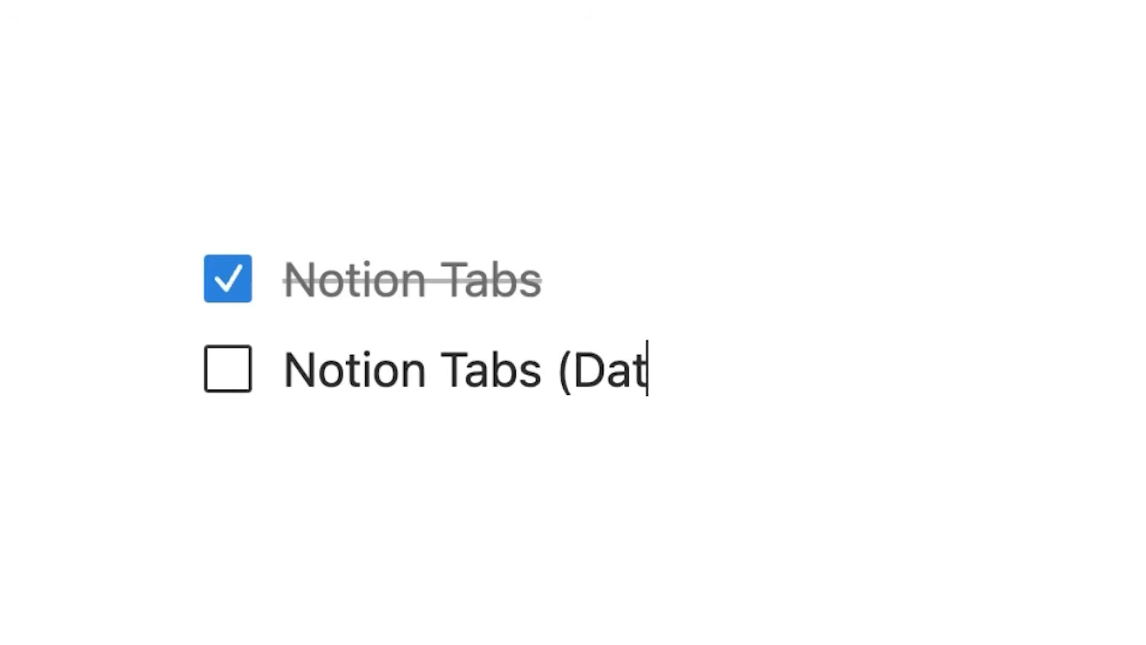
text(abase)
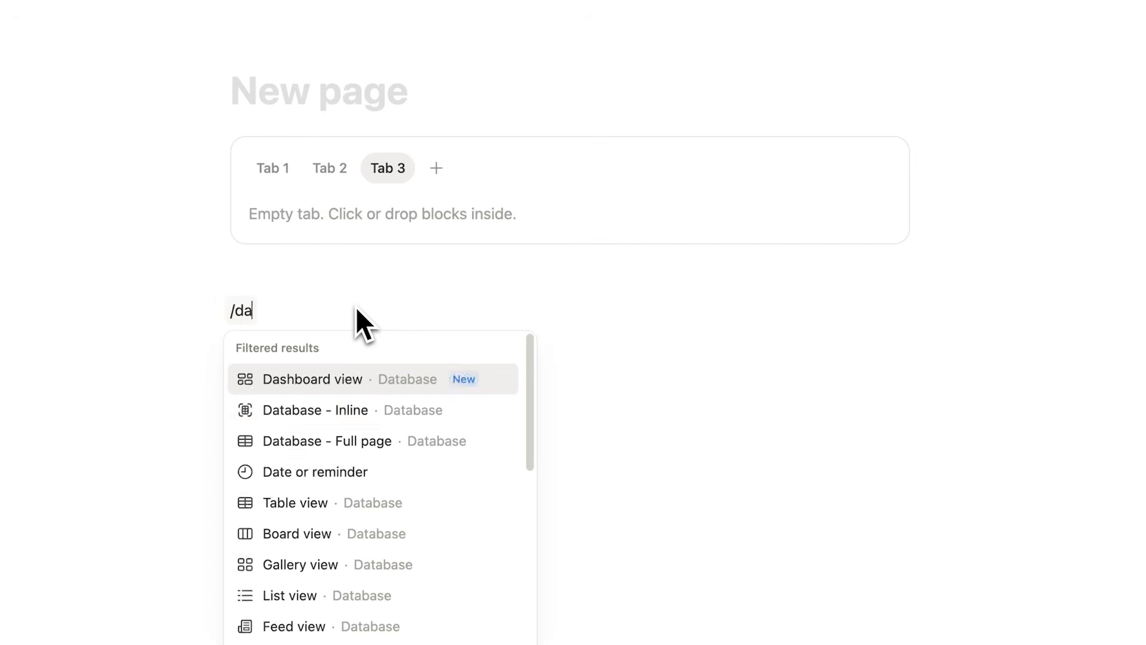
text(tabase)
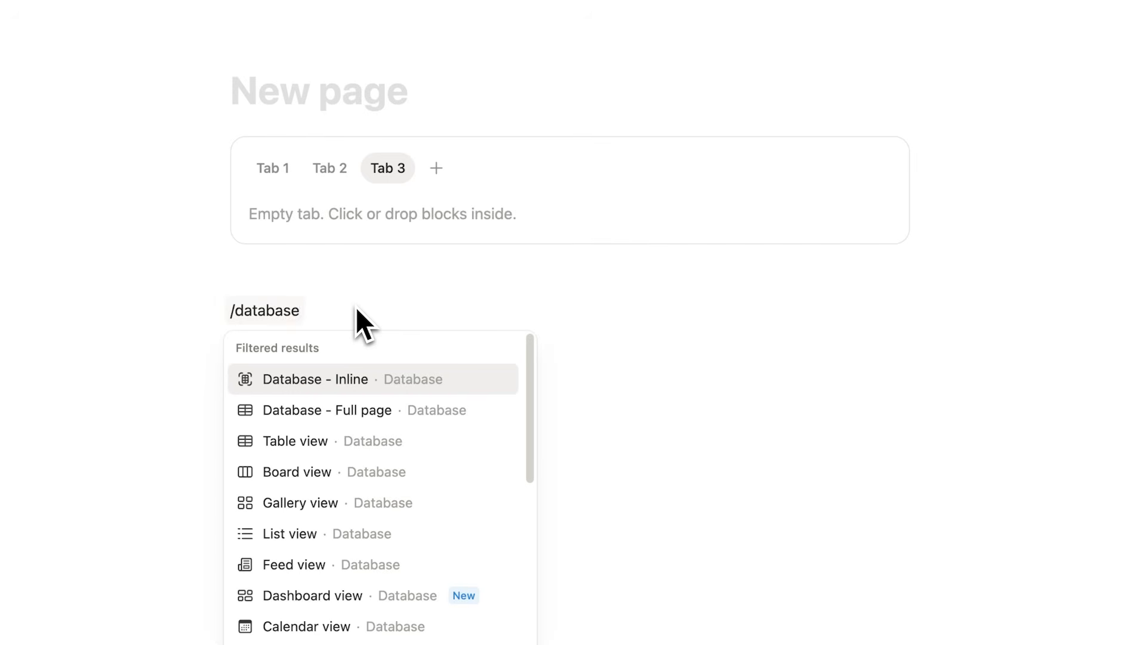
click(331, 451)
key(Escape)
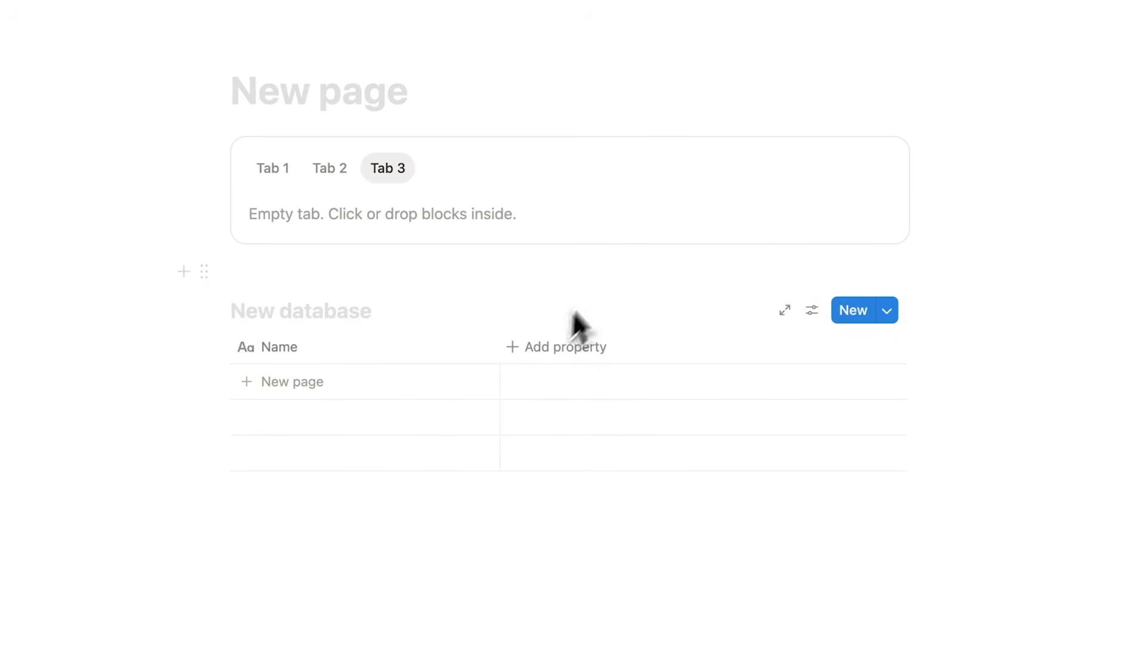
- Title the new database "blah blah blah" and add a second table view to it
click(322, 316)
text(blah blah blah)
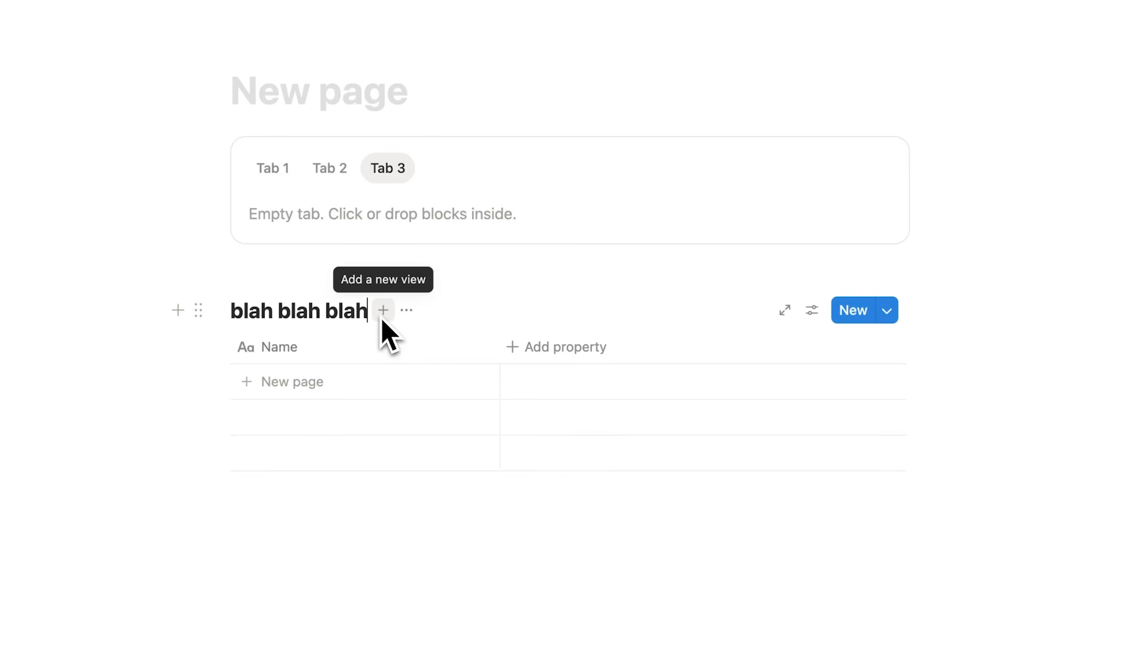
click(382, 316)
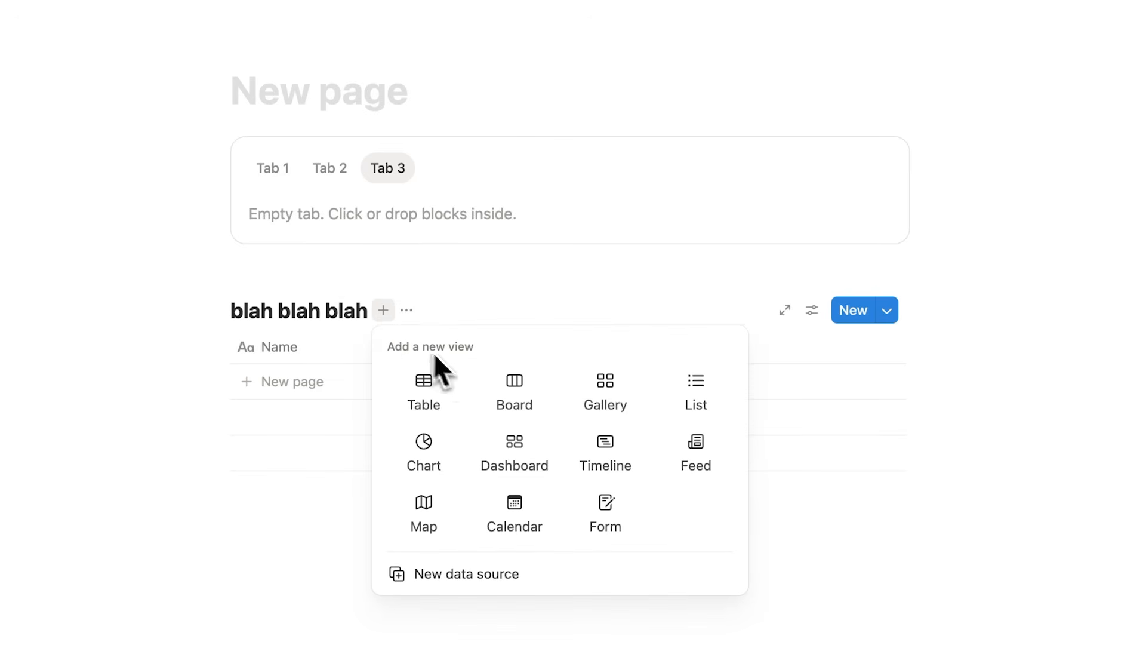
click(451, 382)
click(452, 383)
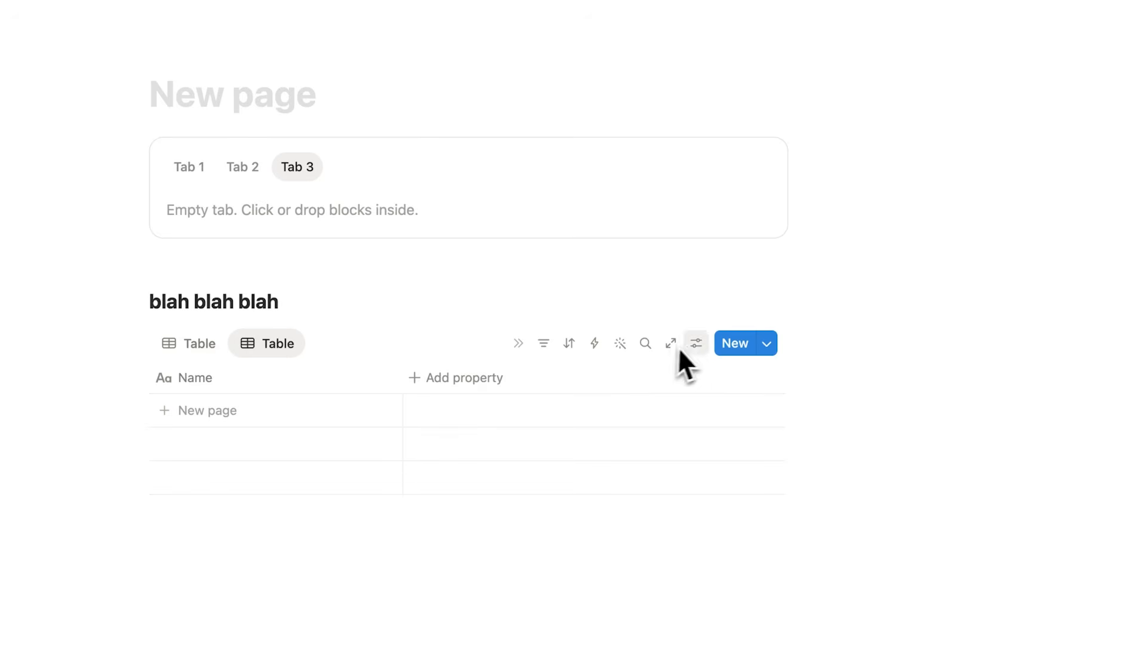
- Inspect the view settings of both table views and compare them with the tabs block, ending on Tab 1
click(694, 344)
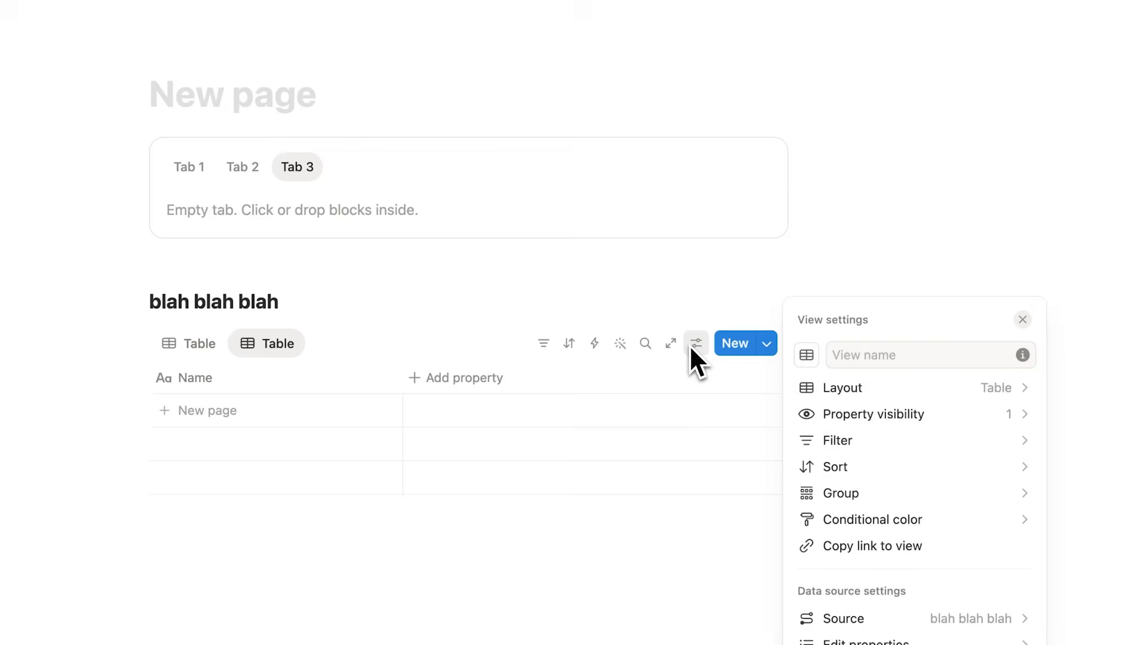
click(275, 351)
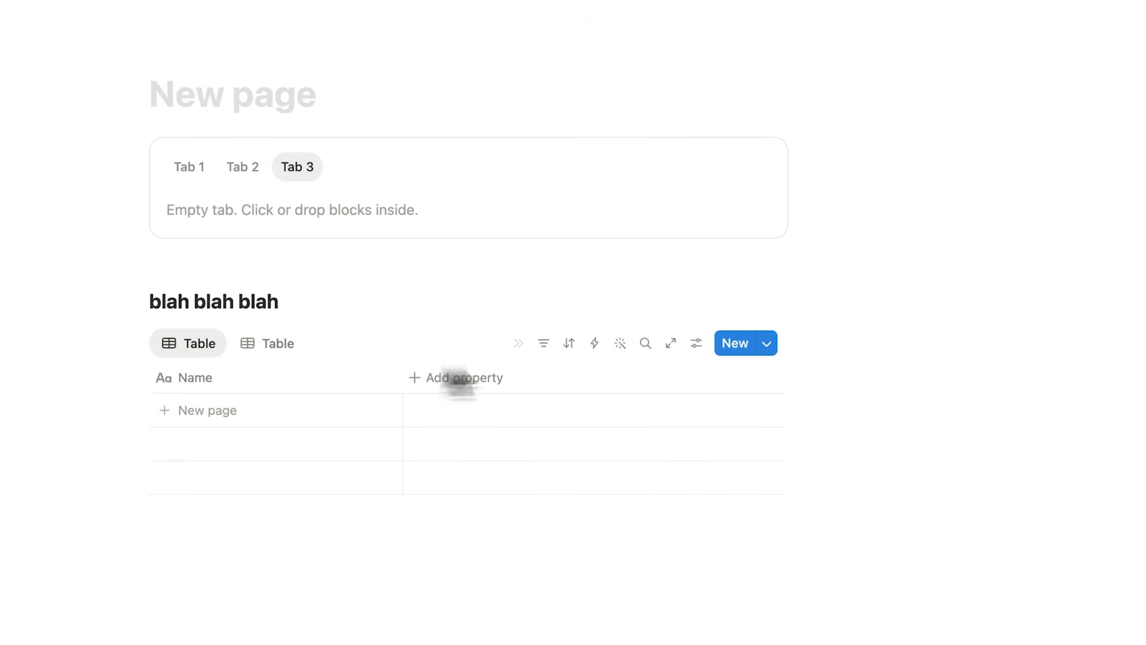
click(694, 344)
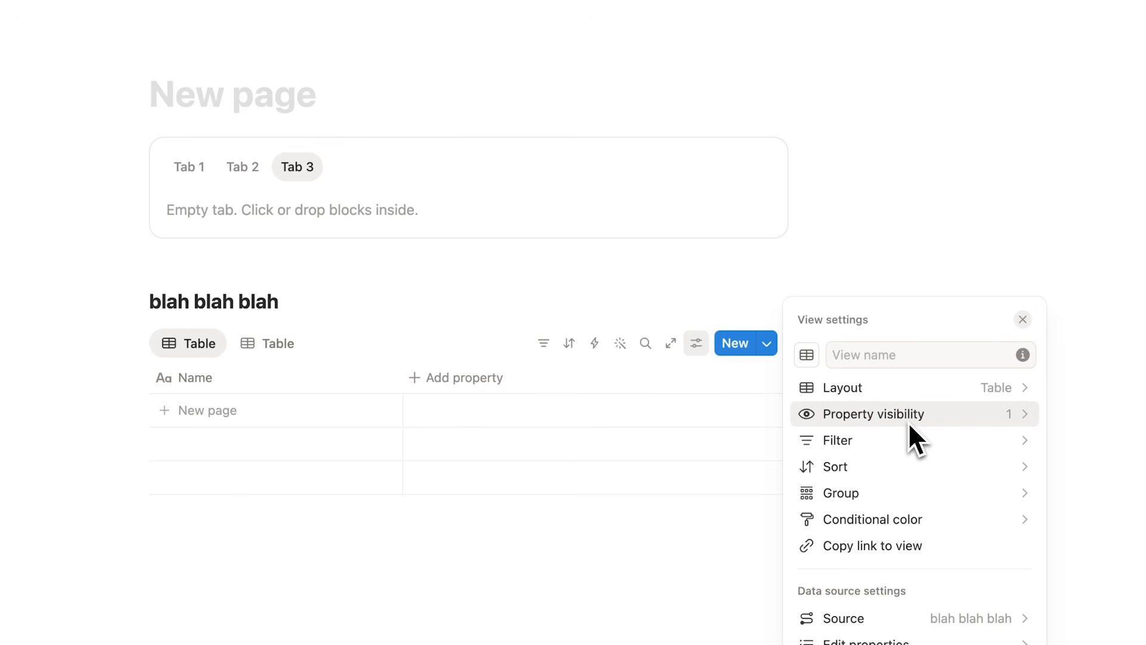
click(188, 346)
click(242, 169)
click(185, 173)
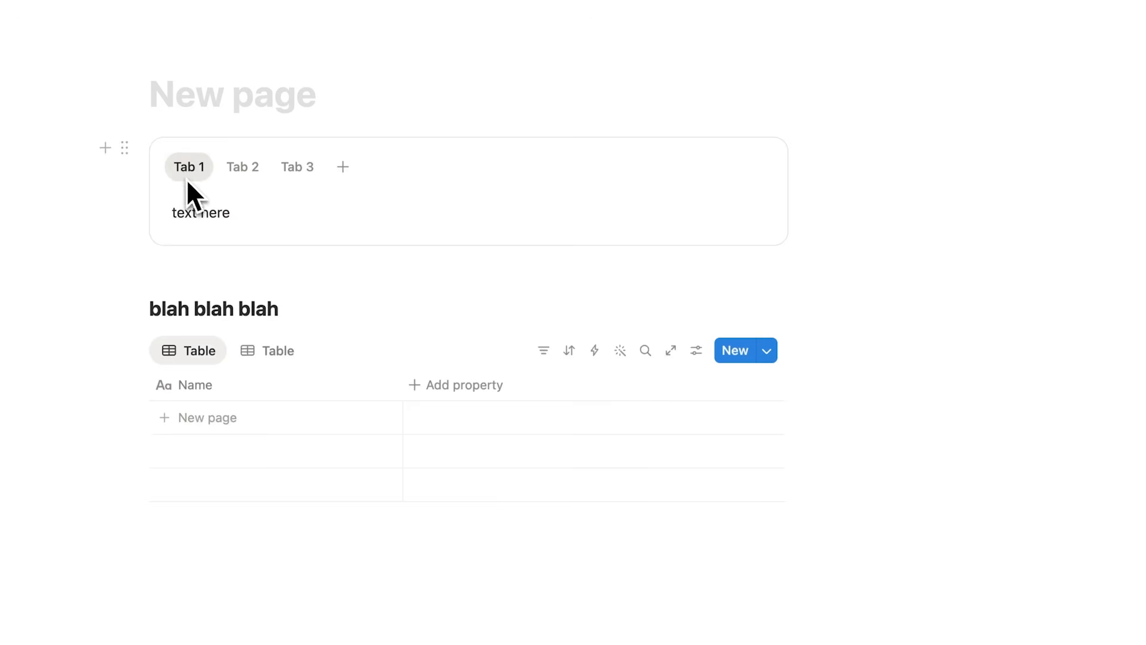
- Rename the second table view of the "blah blah blah" database to "blah"
click(286, 348)
click(291, 382)
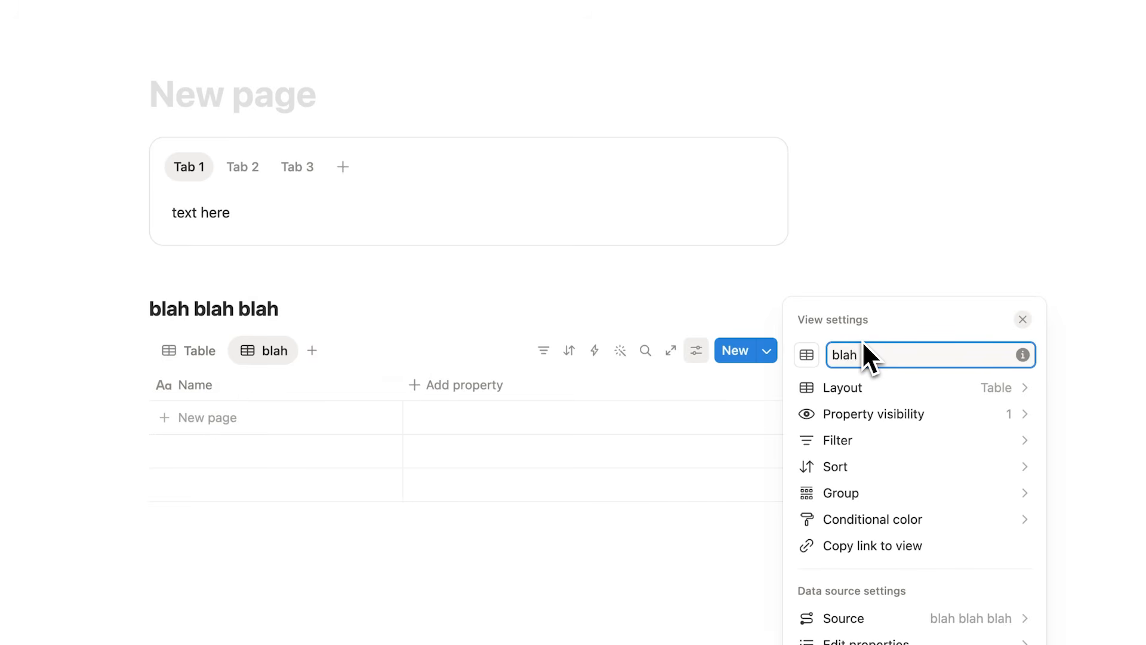
click(365, 562)
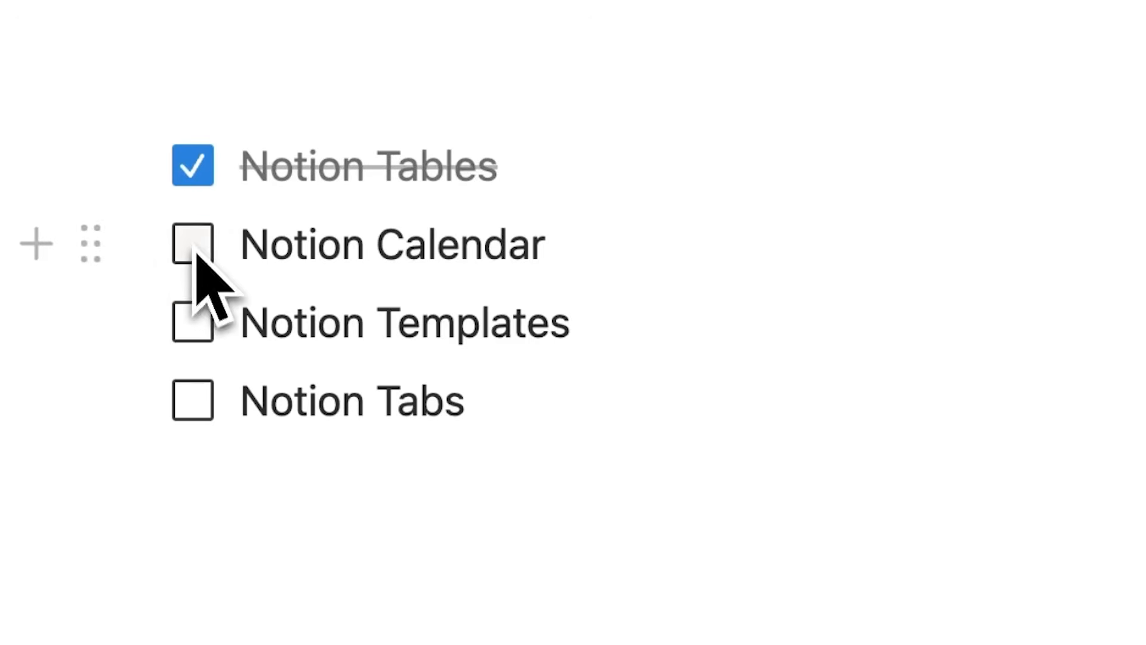
- Check off the Notion Calendar, Notion Templates and Notion Tabs to-dos and start another Notion to-do below them
click(192, 246)
click(197, 333)
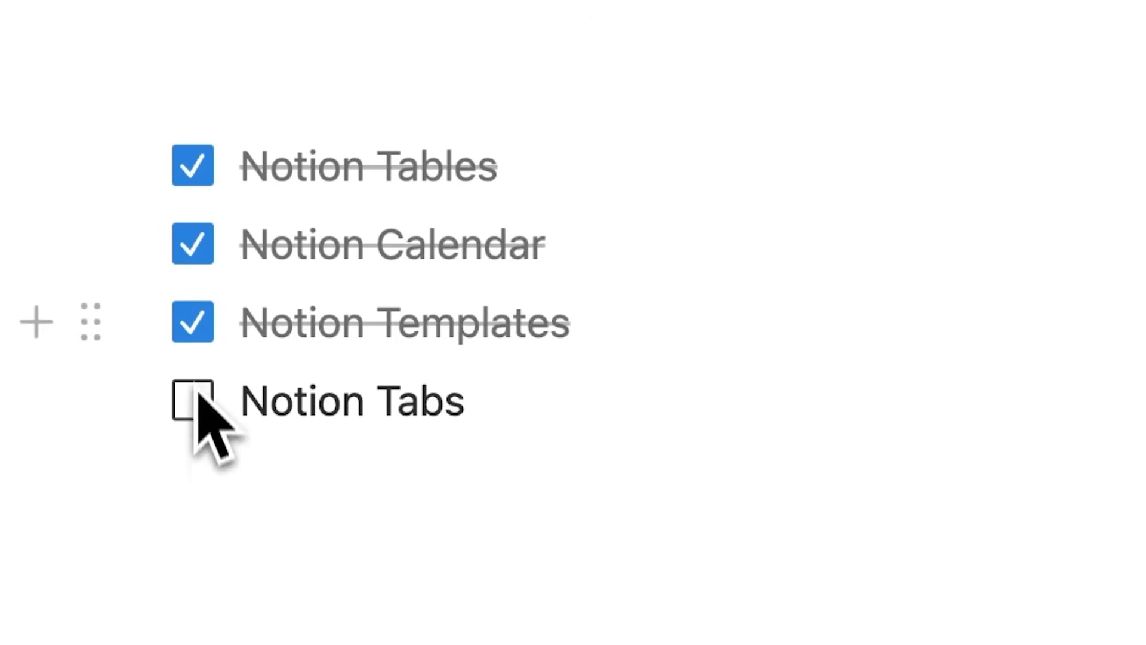
click(195, 394)
key(Return)
text(Notio)
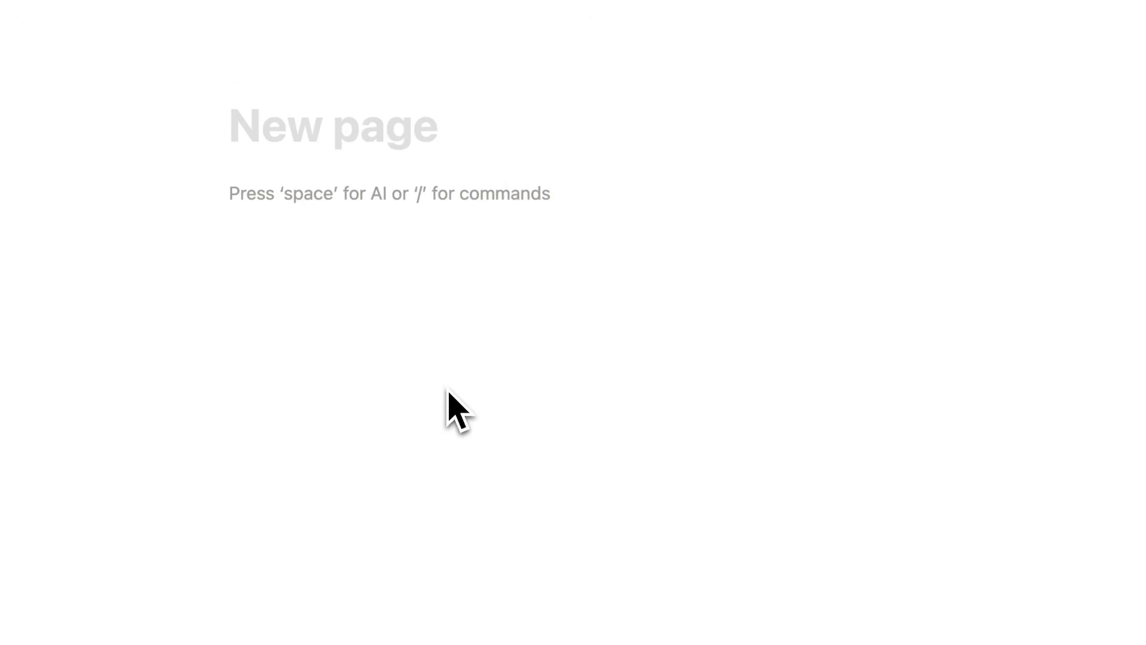
- Insert a sub-page titled "Example" in the body of Main Page
text(/page)
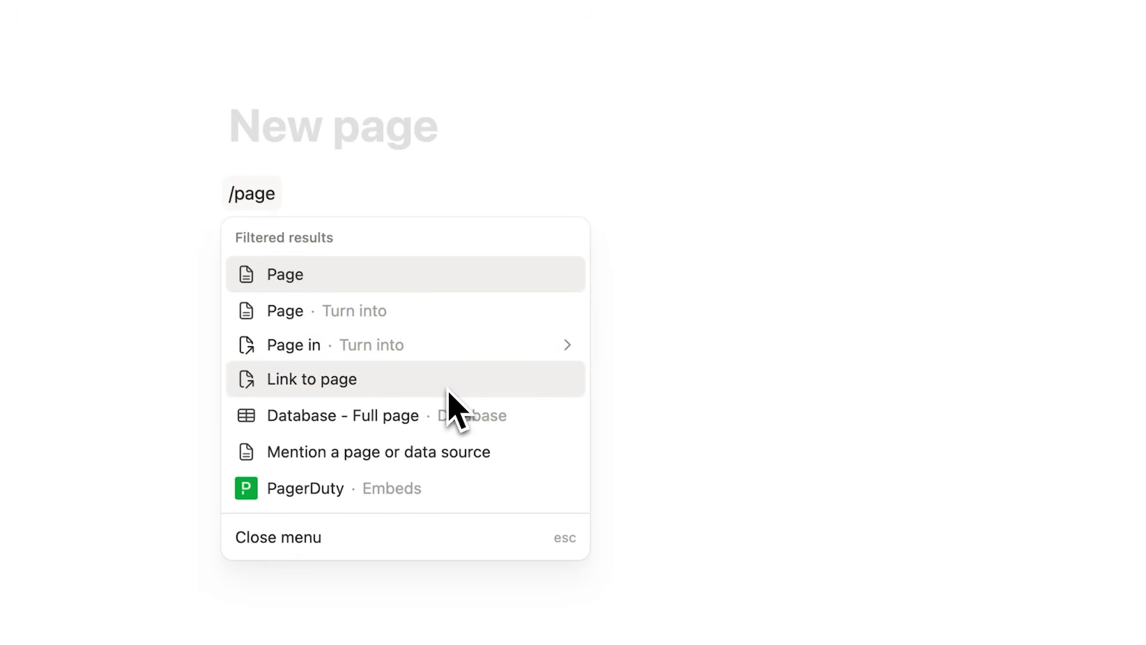
mouse_move(356, 272)
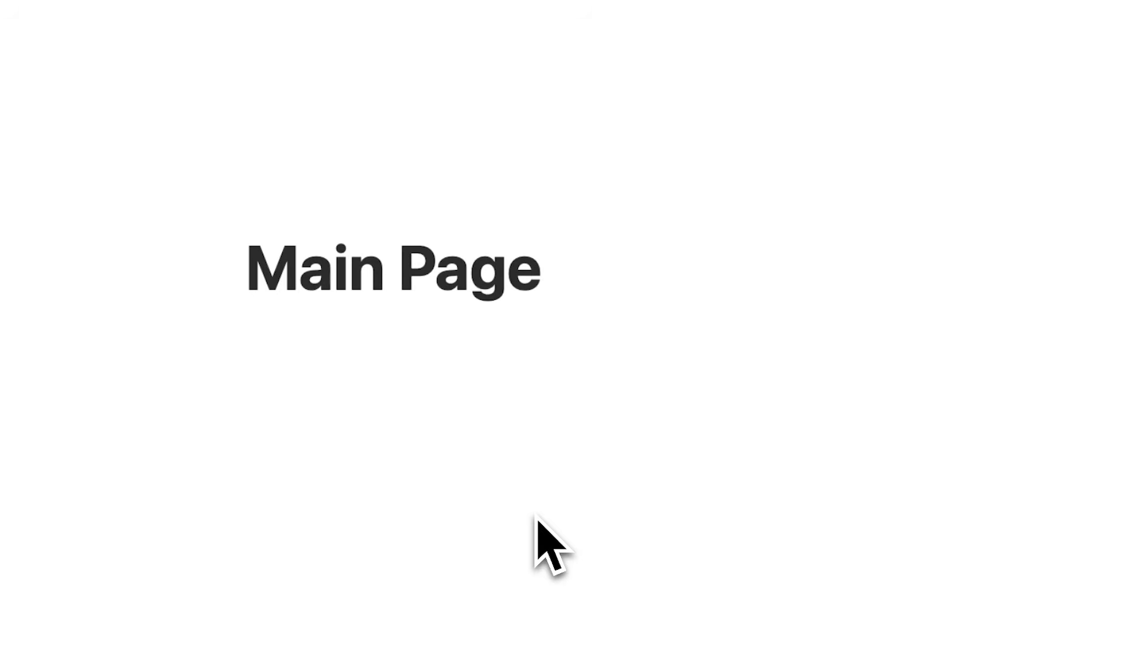
click(536, 519)
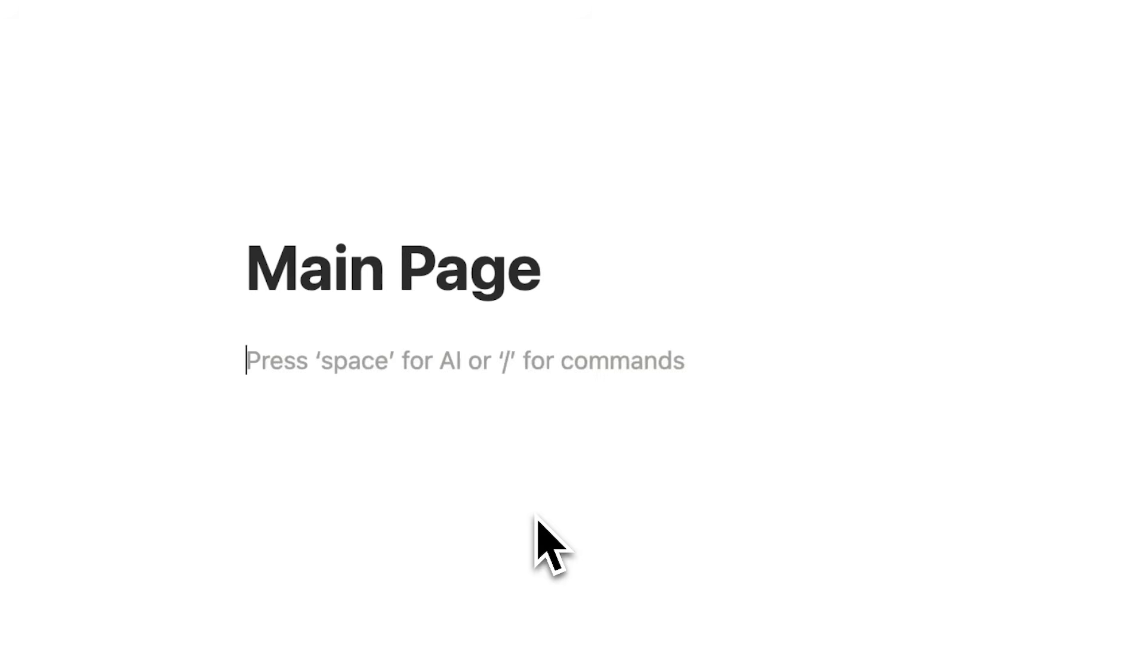
text(/page)
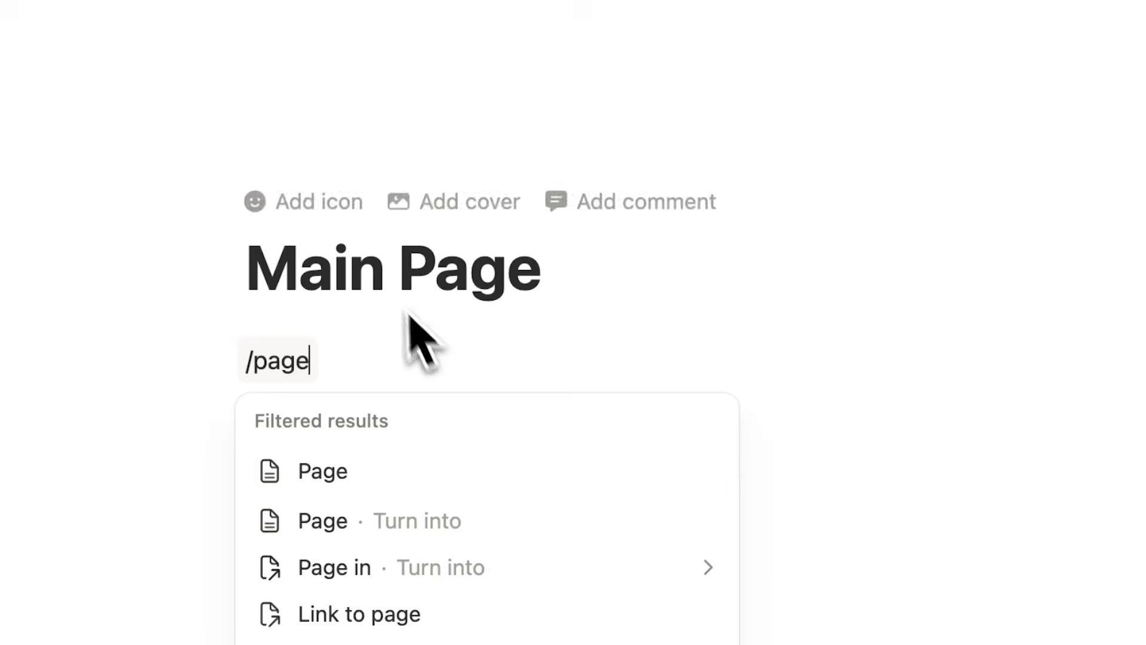
click(417, 472)
text(Example)
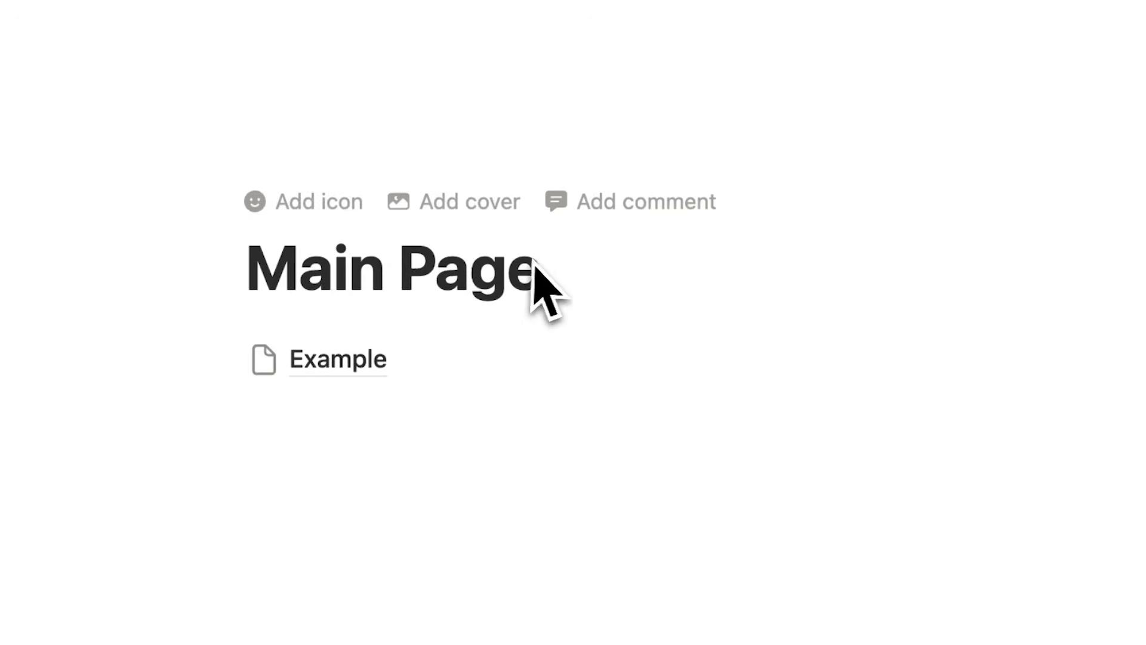
- Open the Example sub-page and bring up the block types available in its empty body
mouse_move(372, 377)
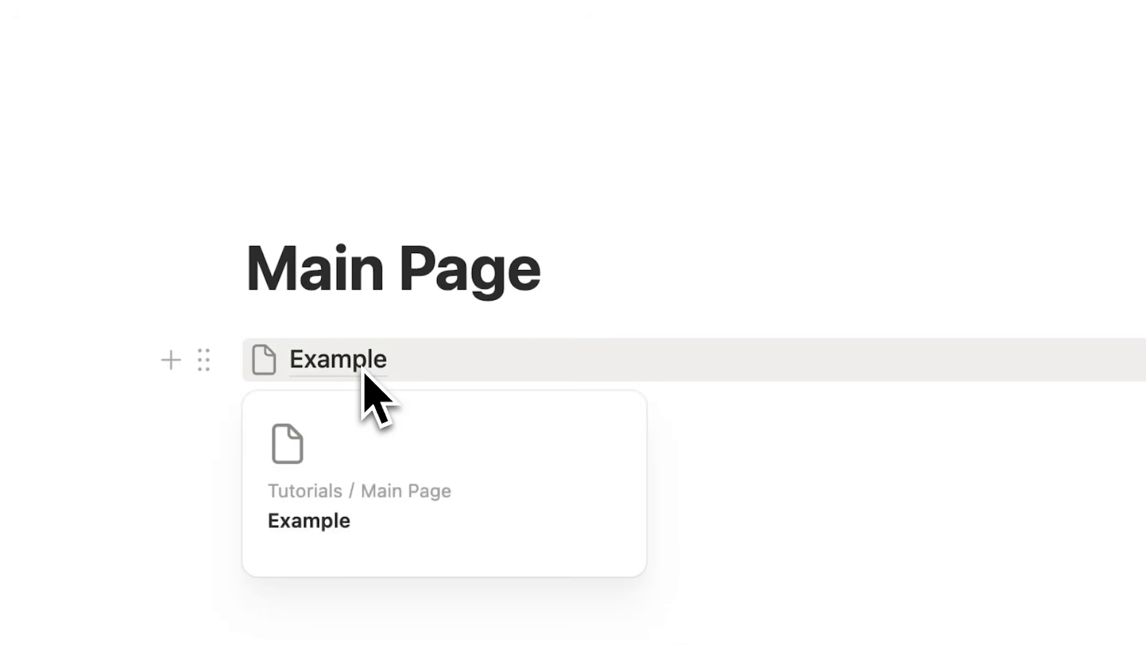
click(364, 370)
key(Return)
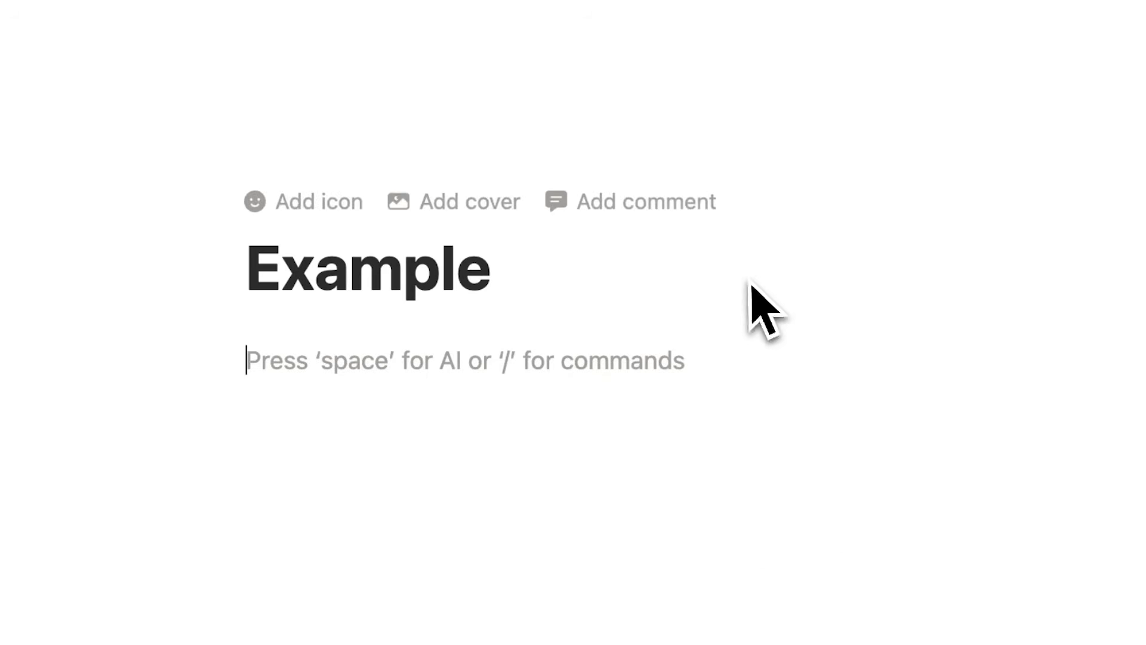
text(/)
mouse_move(747, 275)
mouse_down()
mouse_move(750, 448)
mouse_move(740, 263)
mouse_up()
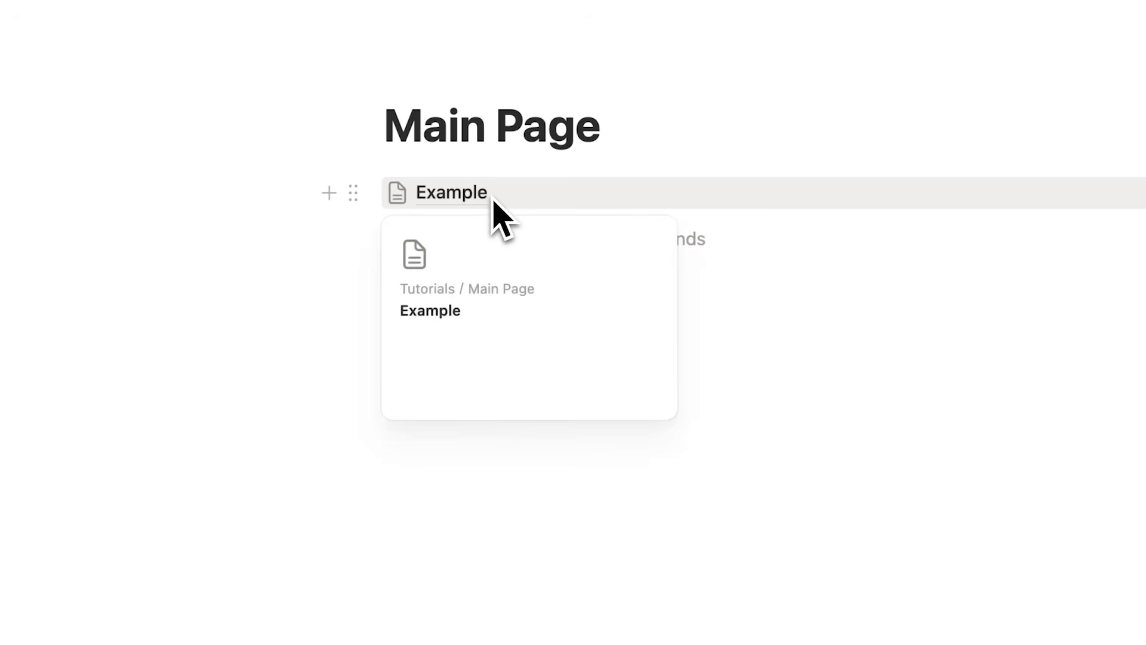
- Search Main Page's block types for "link" and preview the Example sub-page without inserting a block
text(/link)
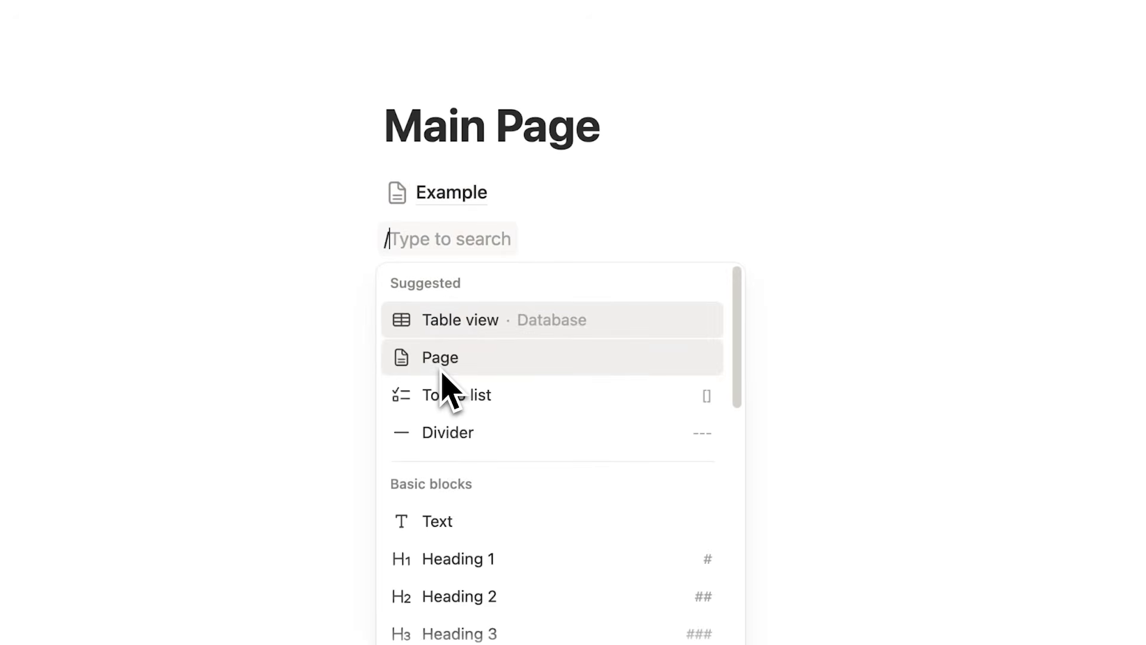
mouse_move(519, 334)
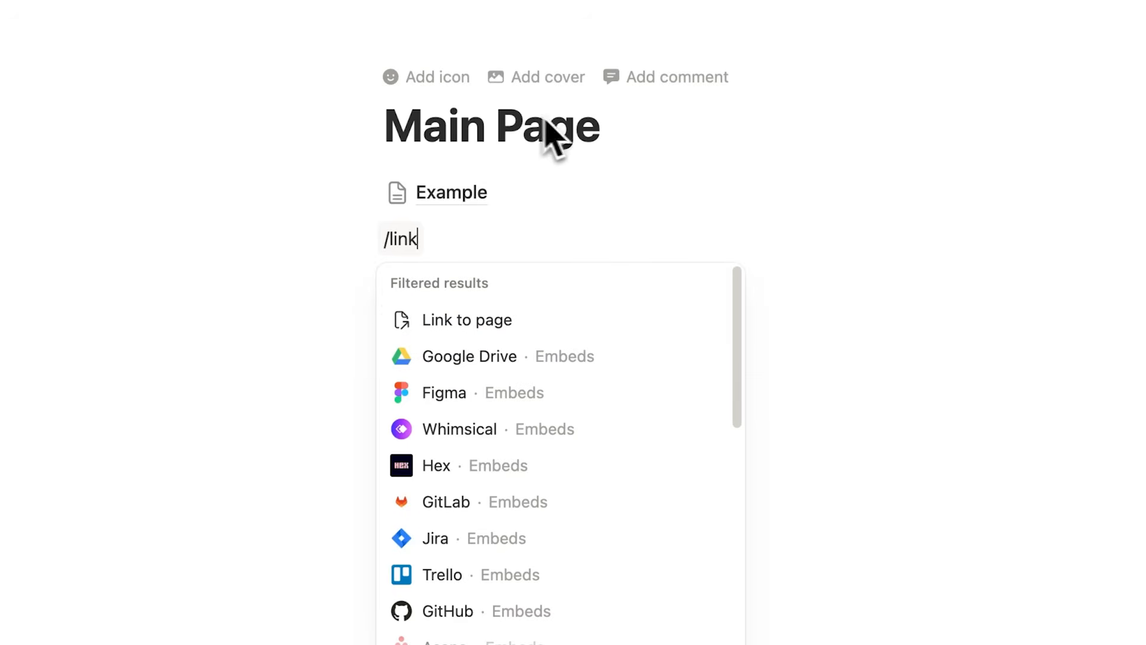
mouse_move(484, 203)
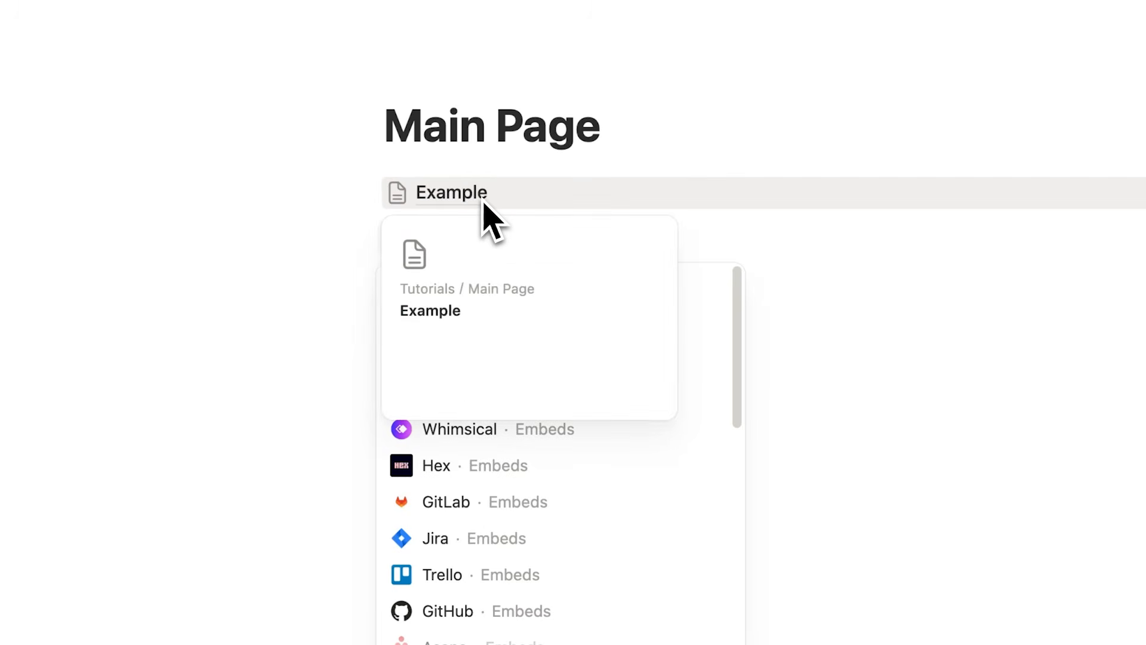
mouse_move(558, 346)
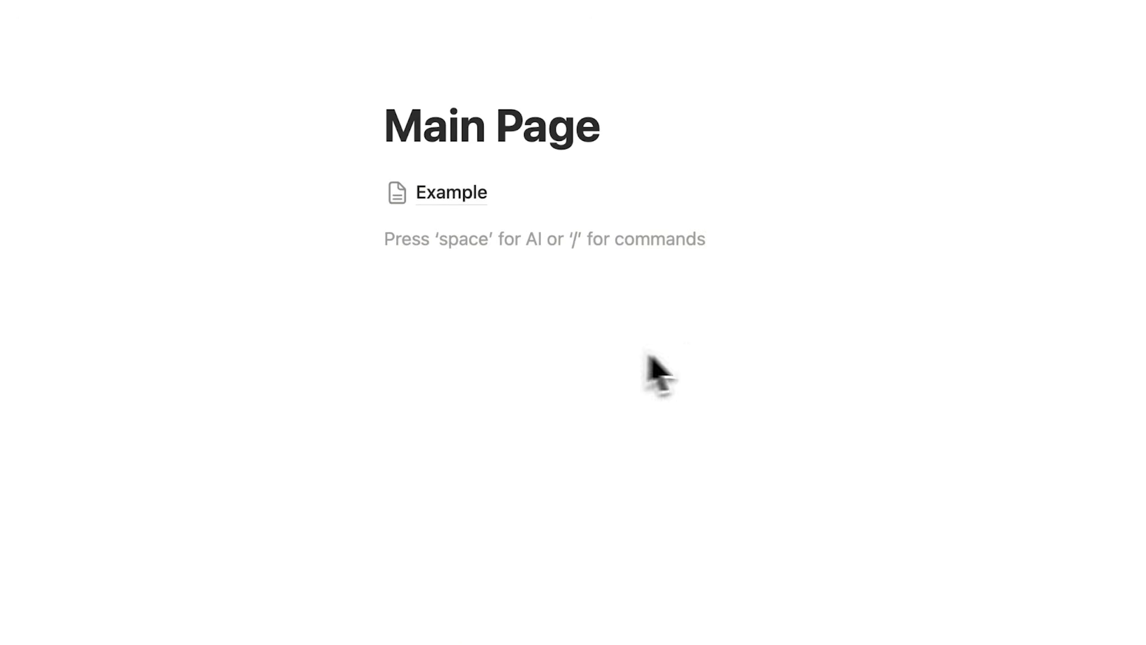
- Insert a new table database below the Example sub-page and add one empty row to it
key(Return)
text(/database)
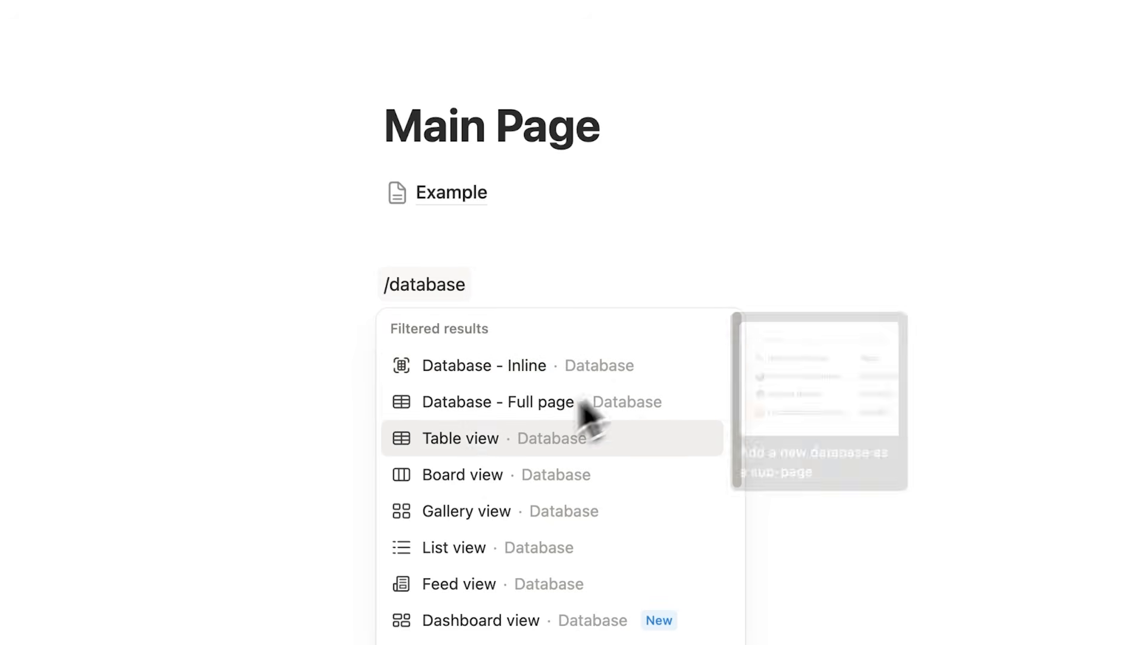
click(493, 455)
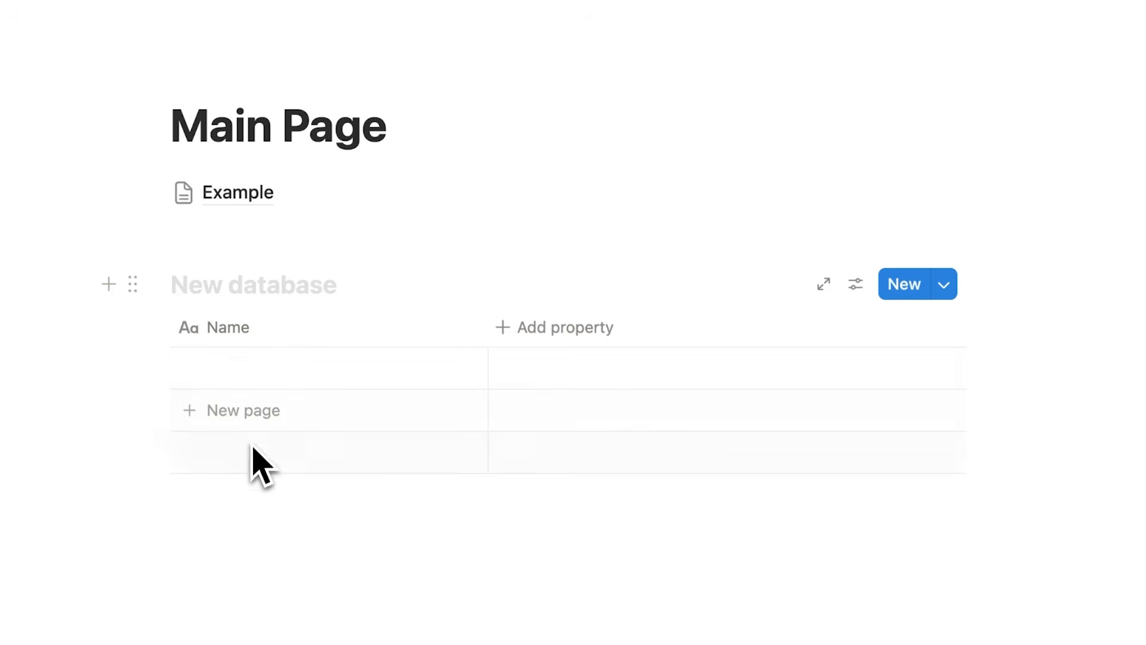
click(255, 387)
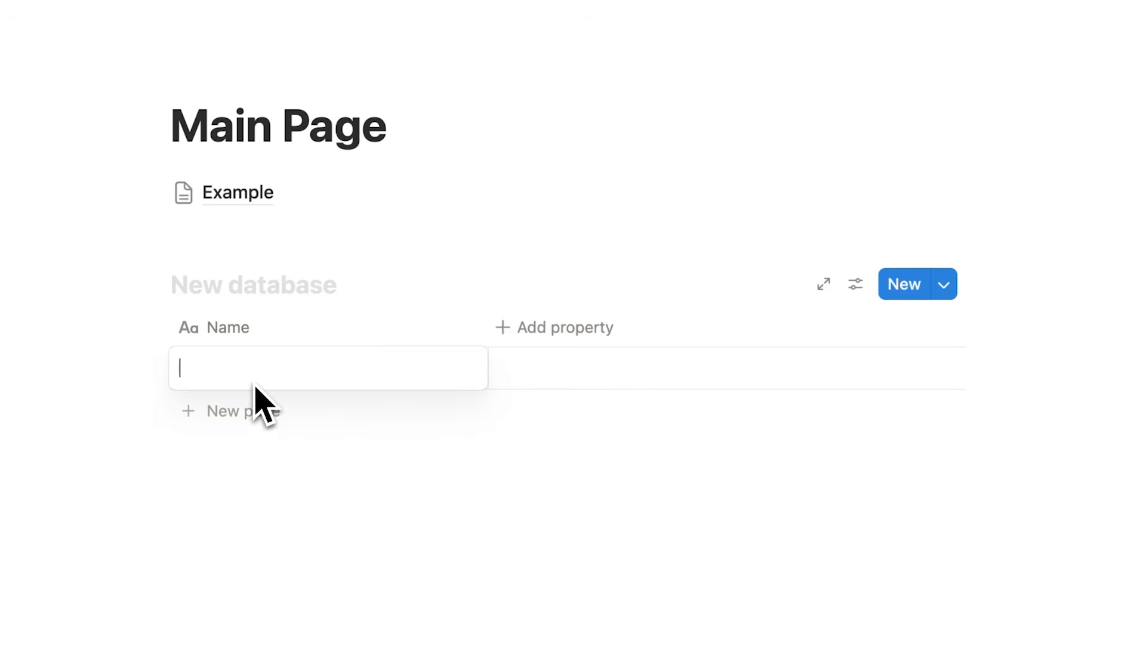
key(Escape)
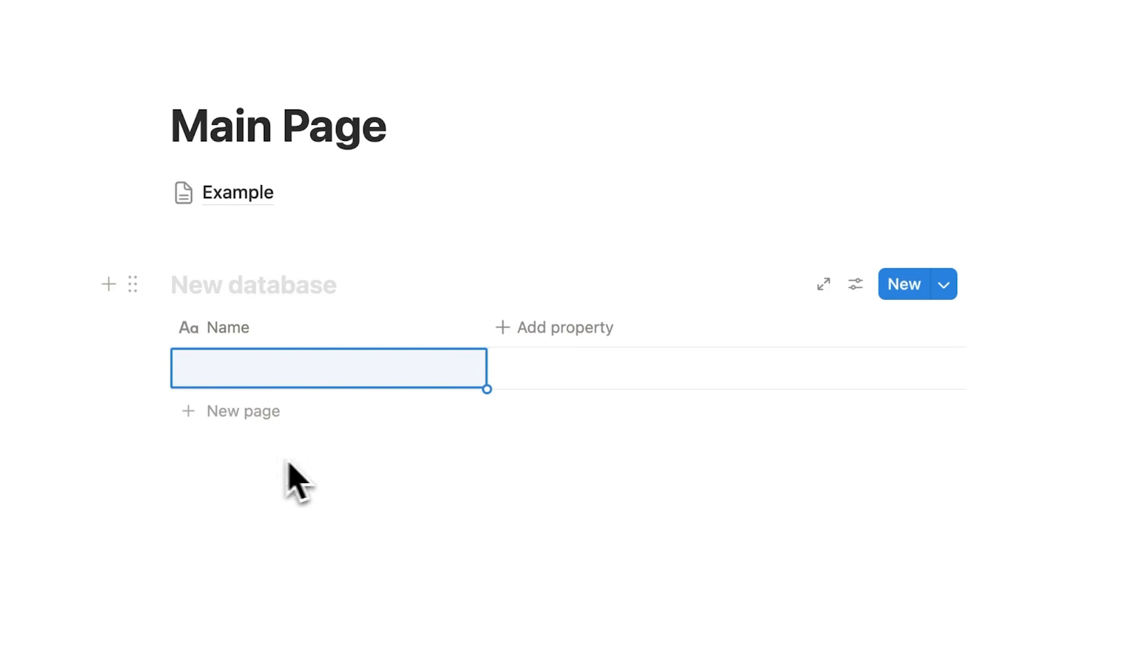
click(491, 474)
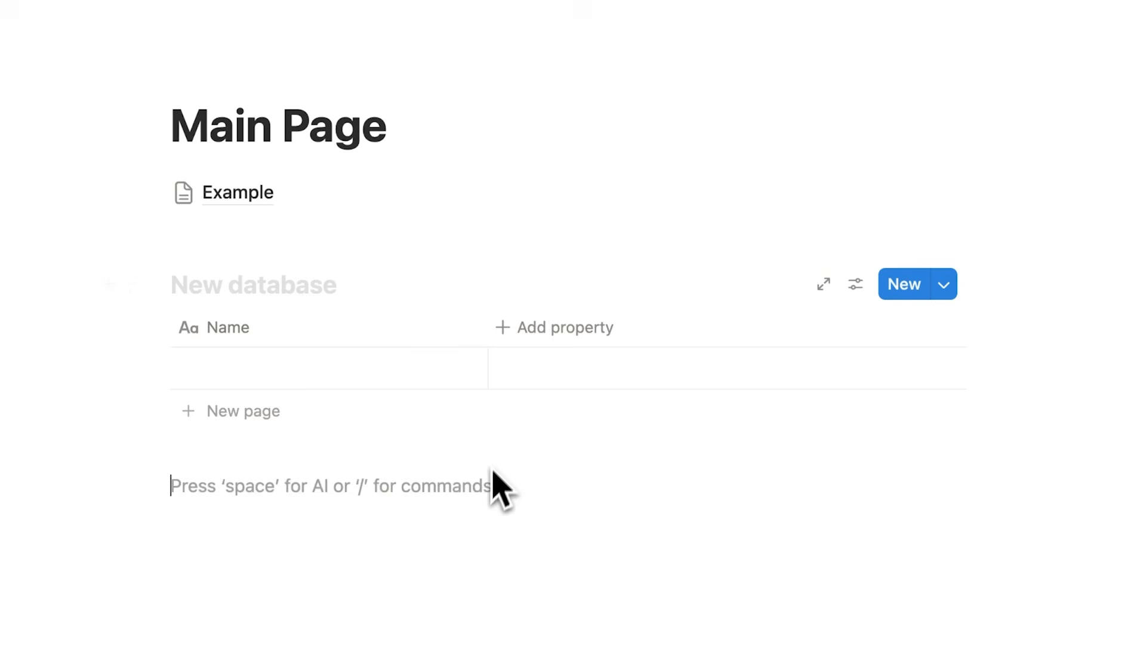
- Add a Text property and a Number property to the new database
click(529, 346)
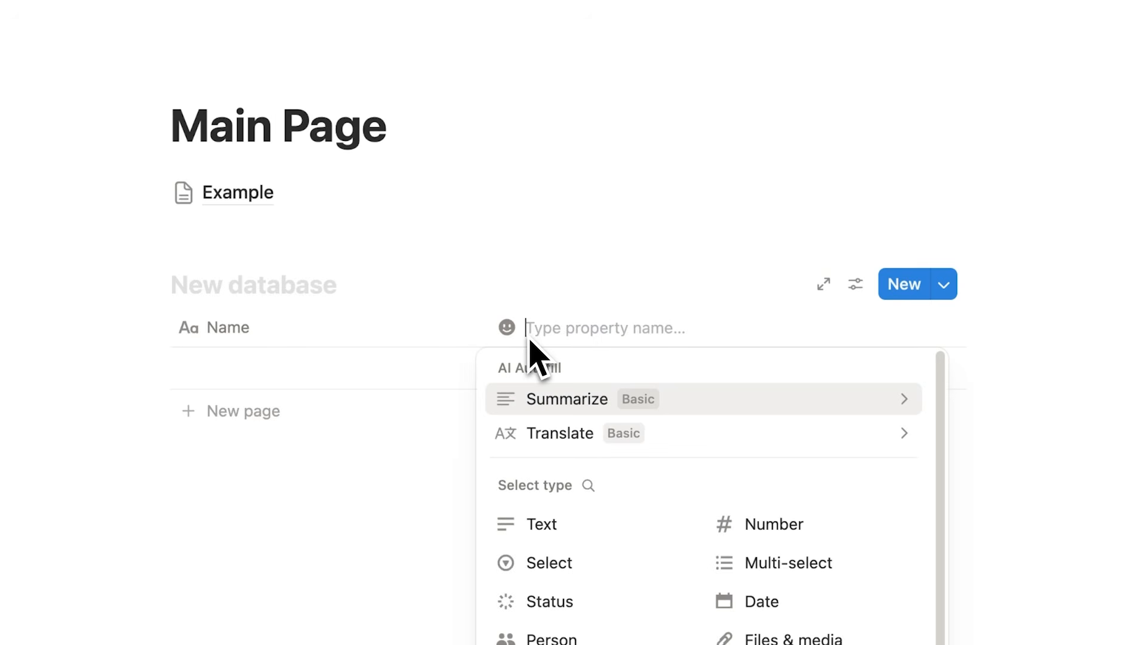
click(587, 535)
click(592, 373)
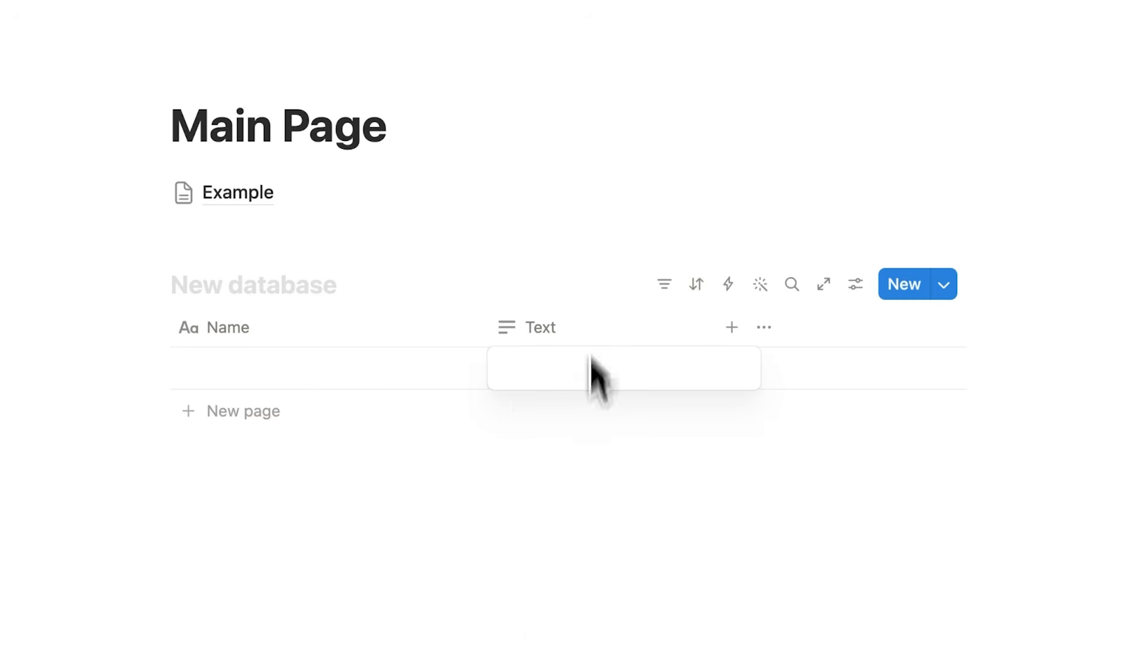
click(732, 328)
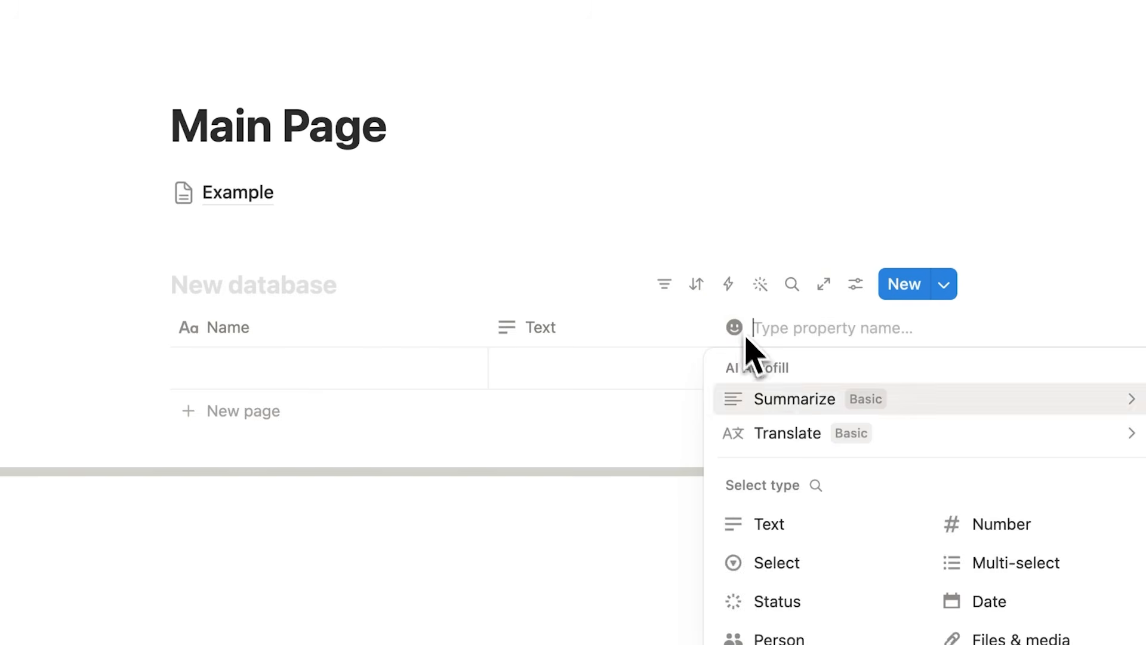
click(994, 528)
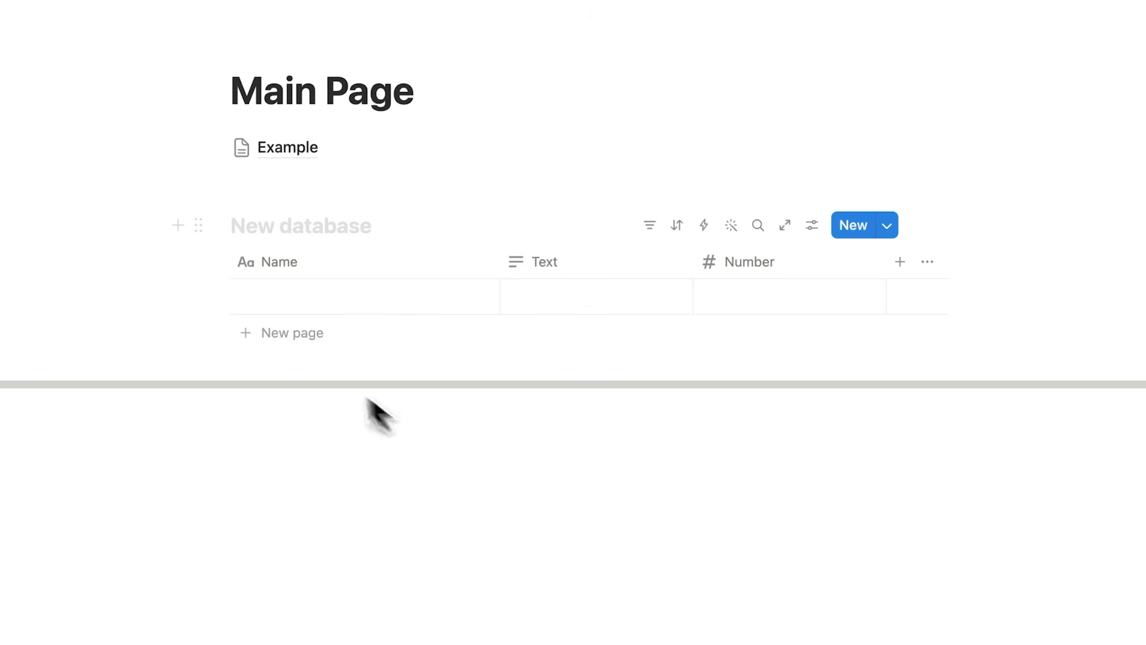
- Add three more empty rows to the database and name the first row "blah blah"
click(295, 333)
key(Escape)
click(306, 363)
key(Escape)
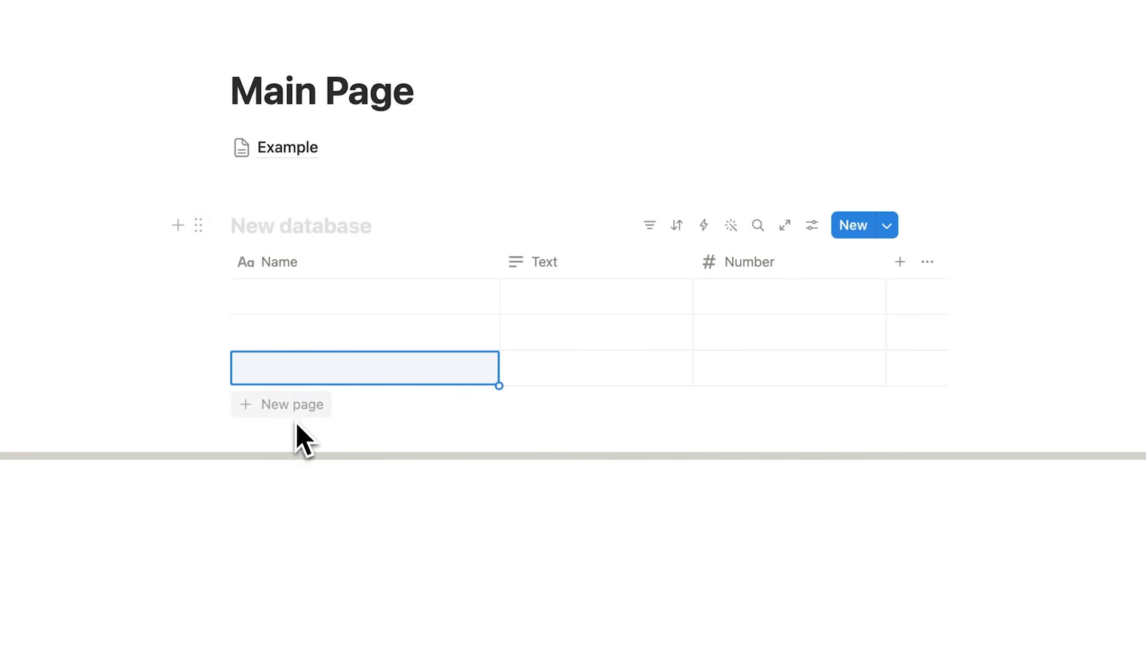
click(296, 416)
key(Escape)
click(284, 294)
text(blah blah)
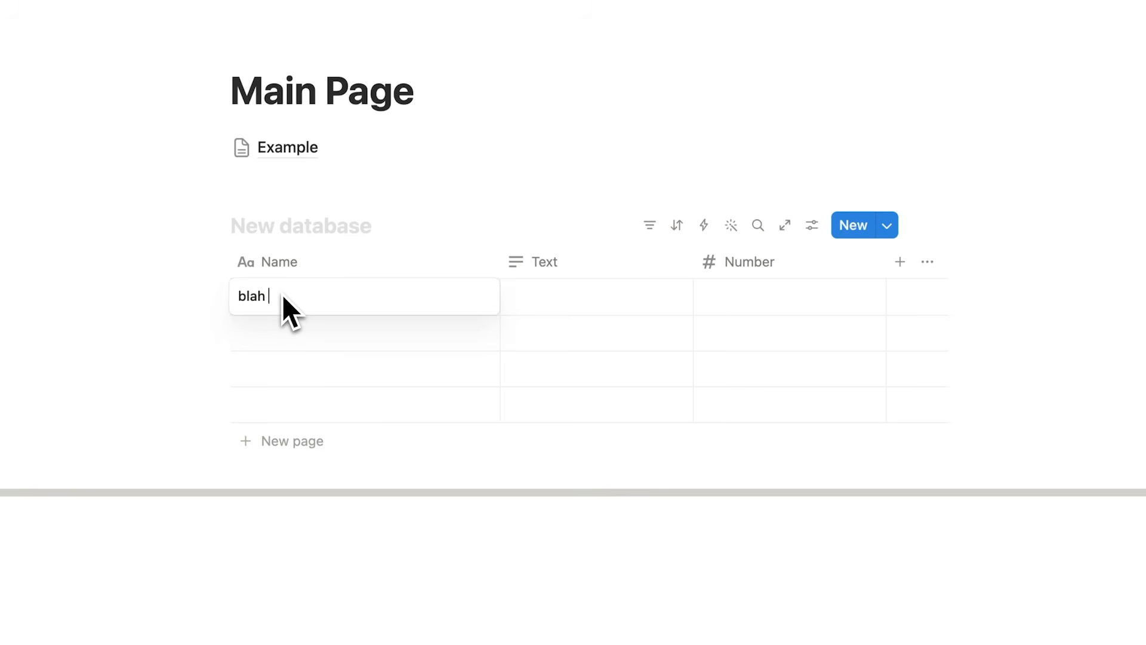
key(Return)
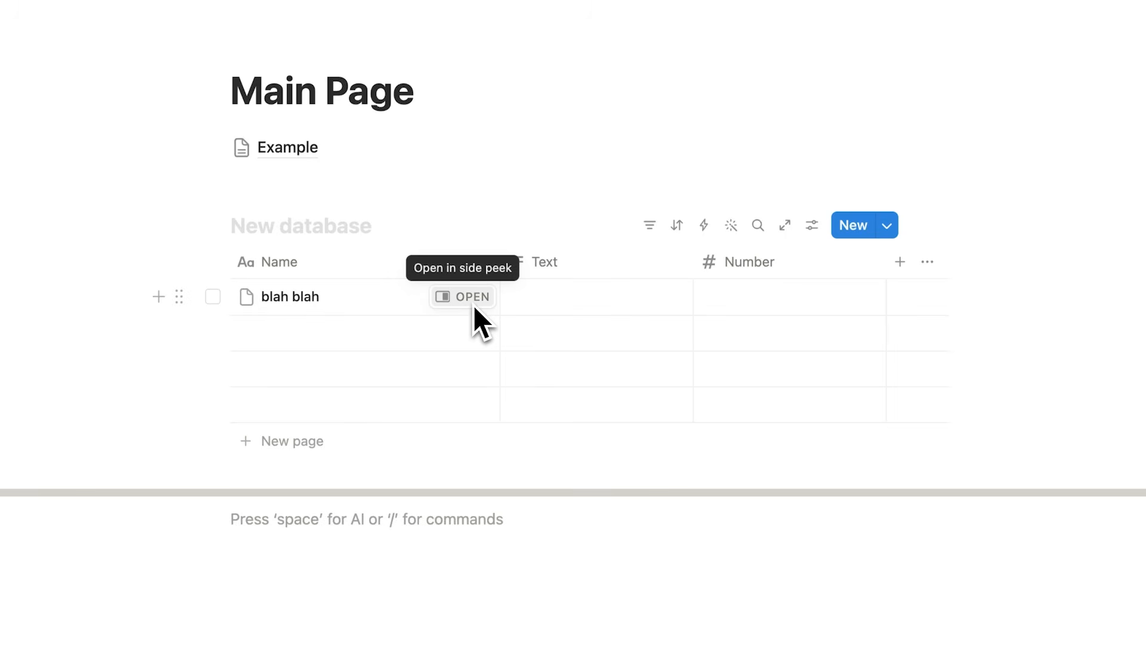
- Open the "blah blah" row in side peek and look through the block types available in its empty page body
click(474, 306)
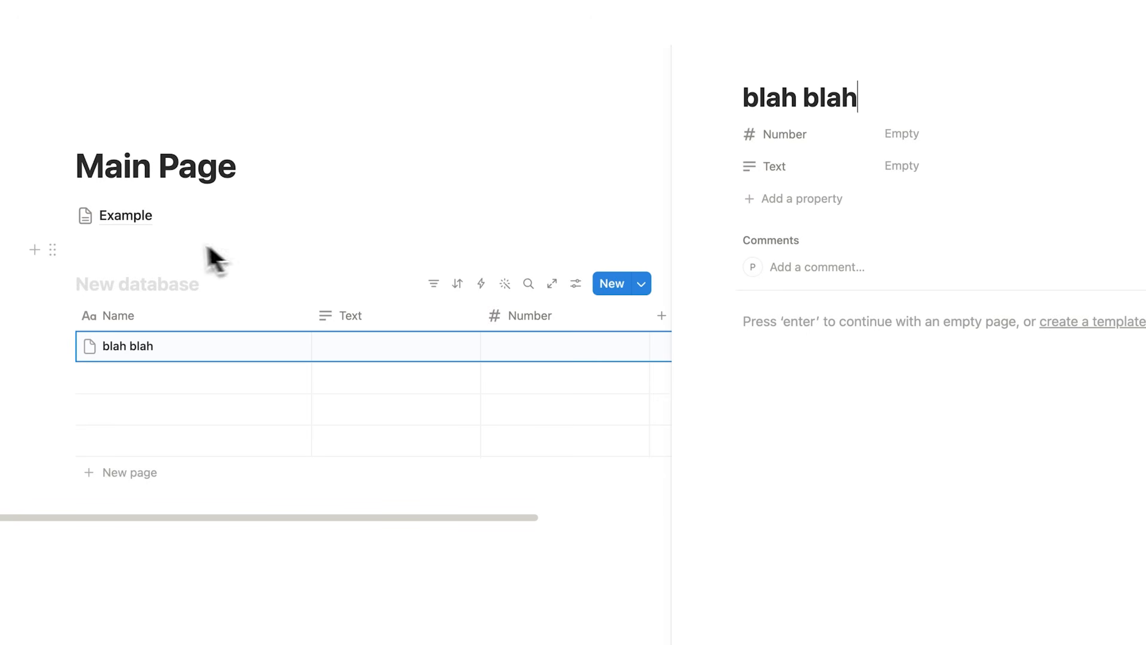
mouse_move(145, 227)
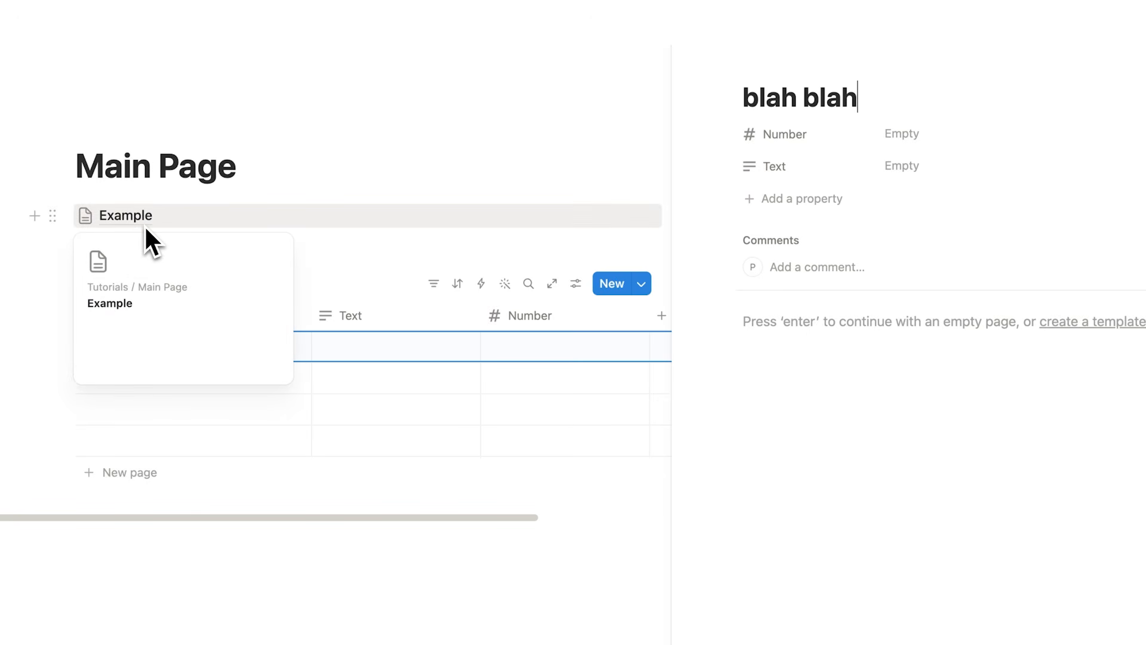
click(870, 319)
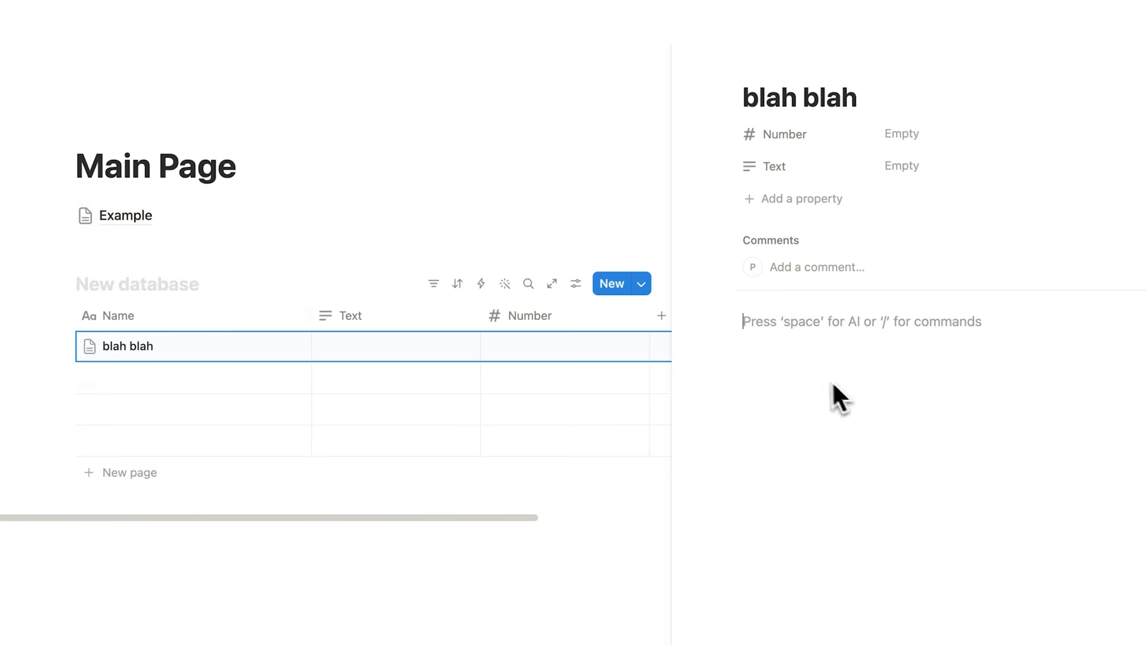
text(/)
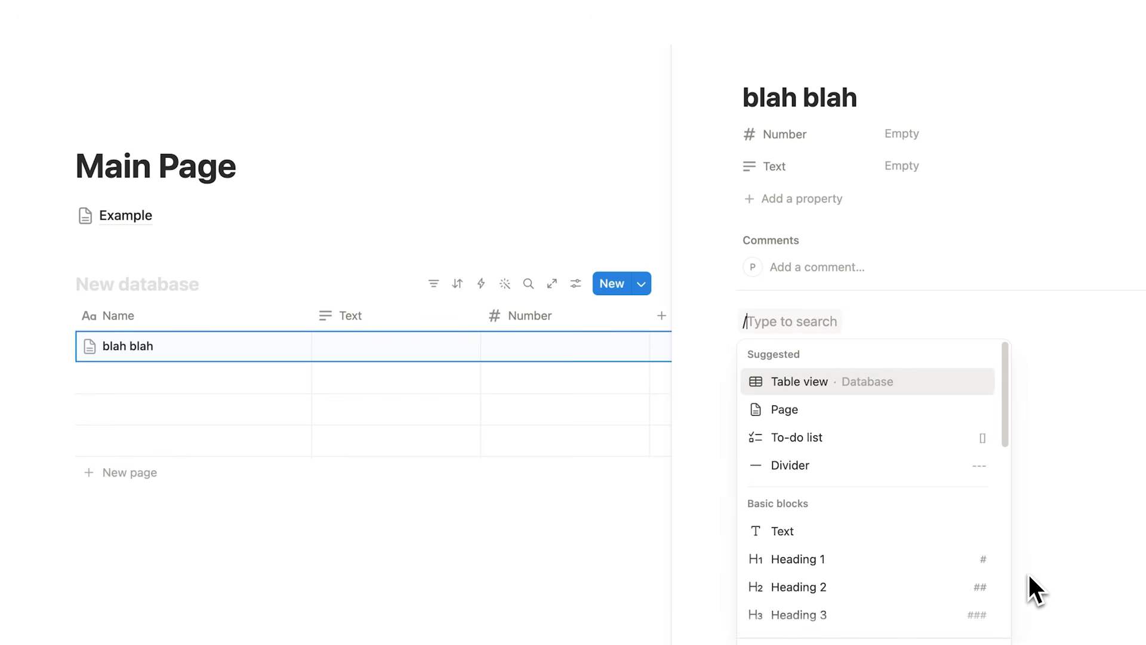
drag(1005, 418, 994, 374)
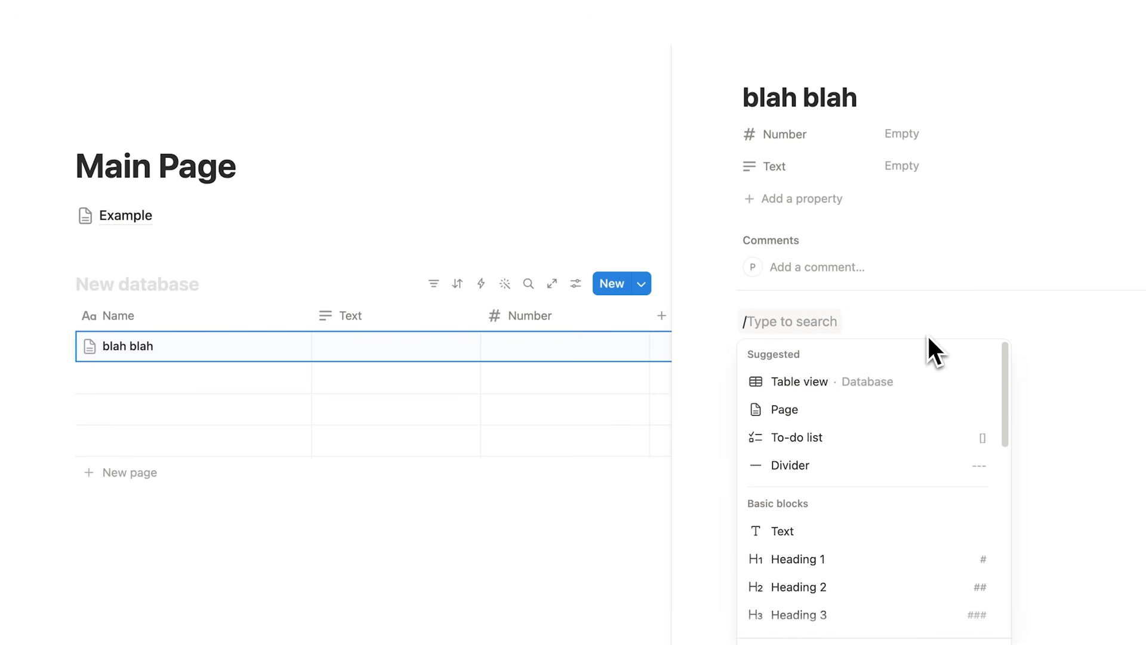
key(BackSpace)
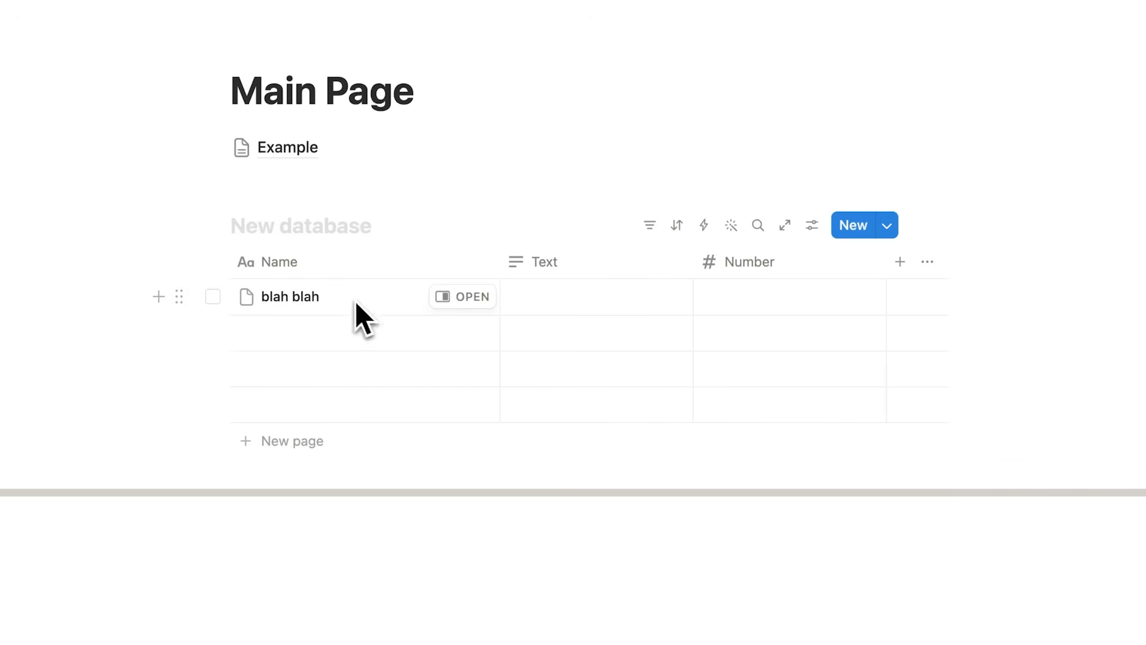
- Title the new database on Main Page "blah"
click(318, 229)
text(blah)
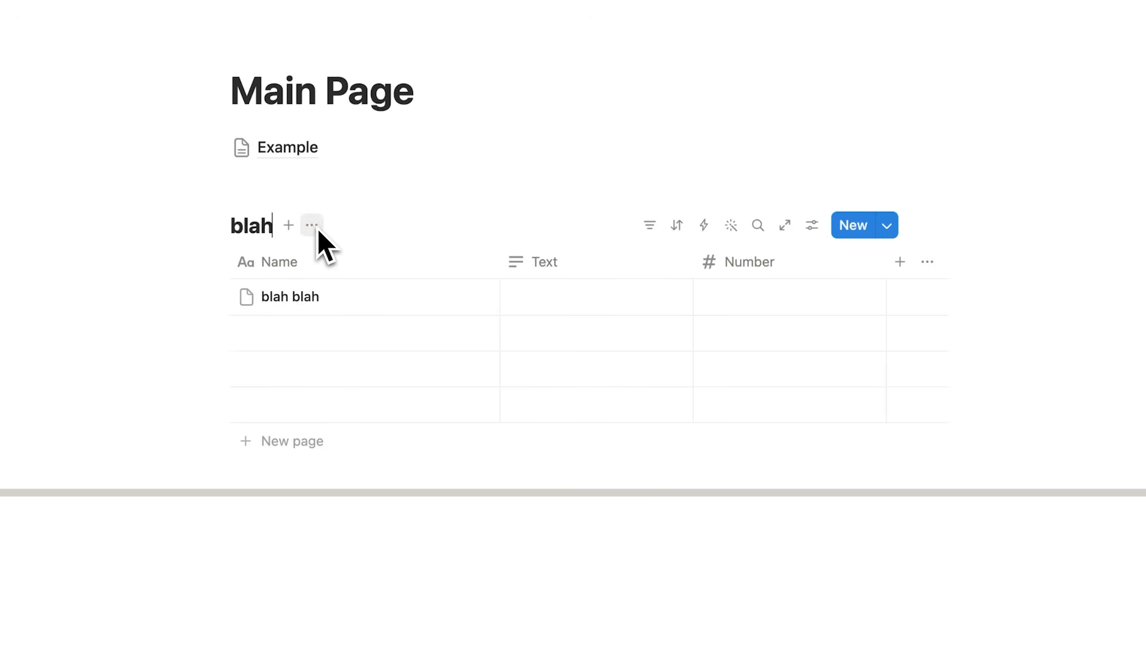